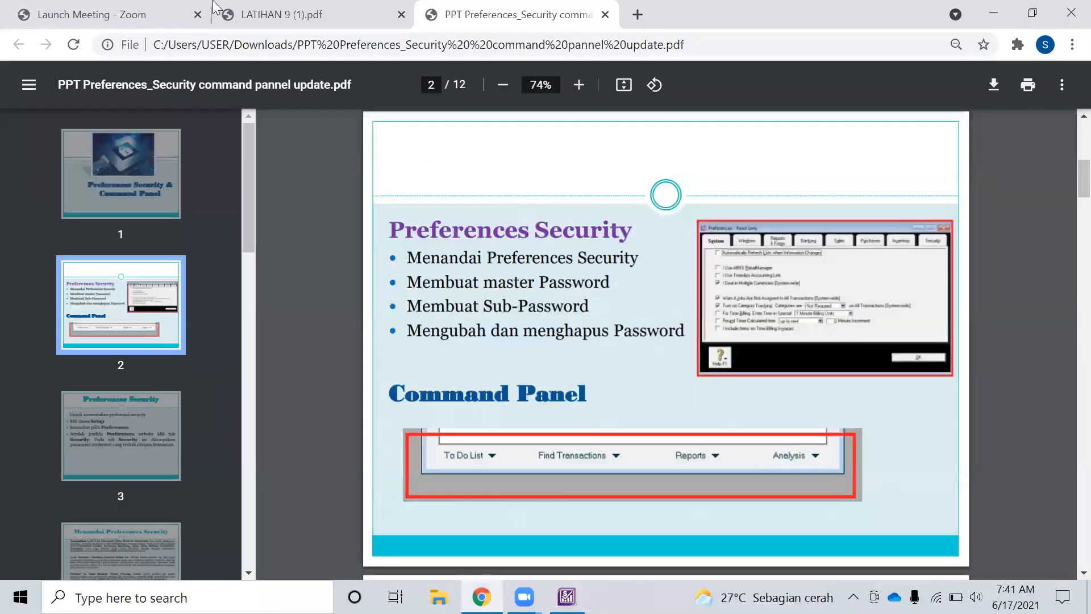
Look over the LATIHAN 9 (1).pdf exercise sheet in Chrome, then return to ABSS Premier
left_click(343, 21)
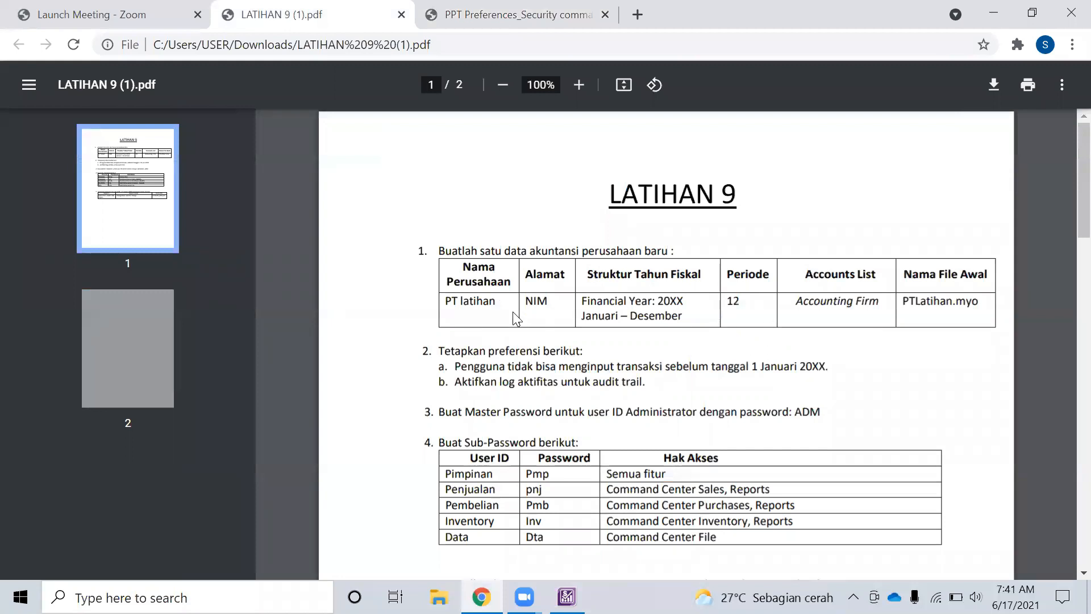
key("alt+Tab")
key("alt+Tab")
Enter PT Latihan as the company name and set the current financial year to 2021
key("Tab")
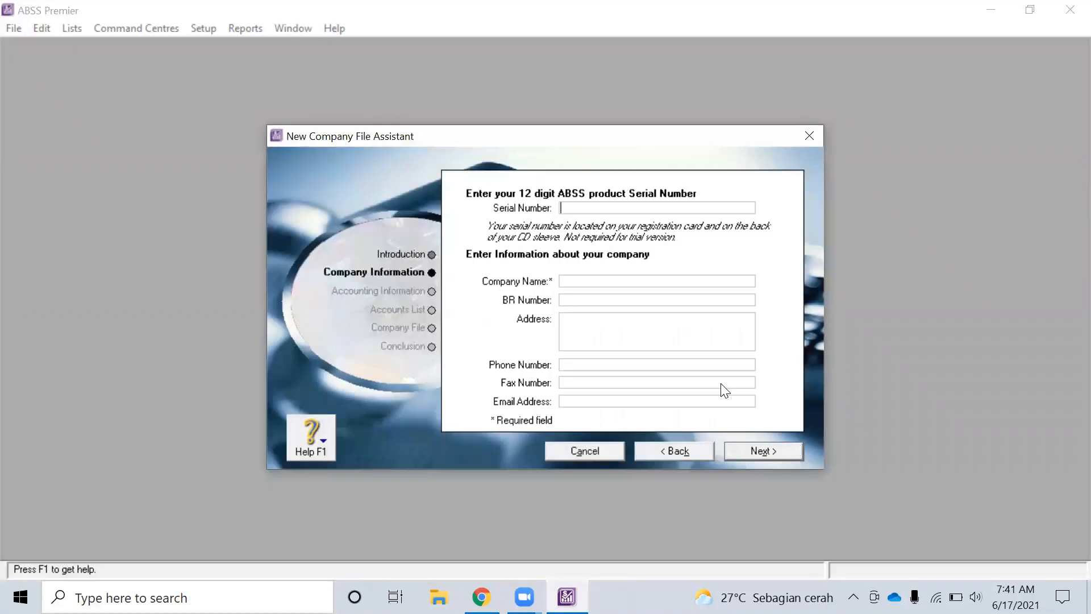
left_click(619, 281)
type("PT Latihan")
left_click(764, 450)
left_click(750, 246)
key("BackSpace")
type("1")
End the financial year in January with December as conversion month, and confirm the summary
left_click(758, 284)
left_click(723, 295)
left_click(737, 347)
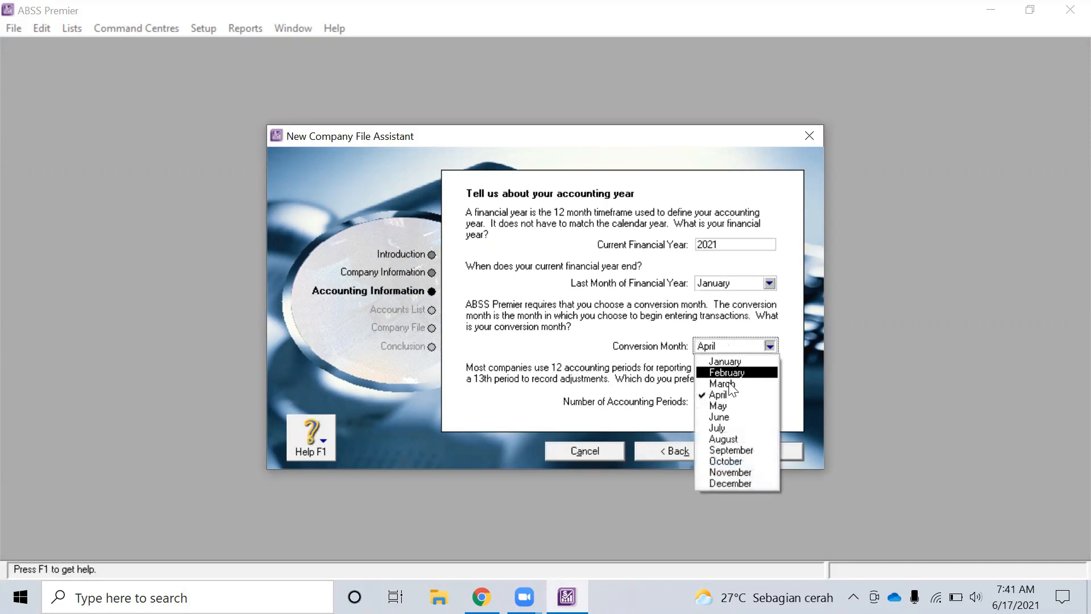
left_click(739, 482)
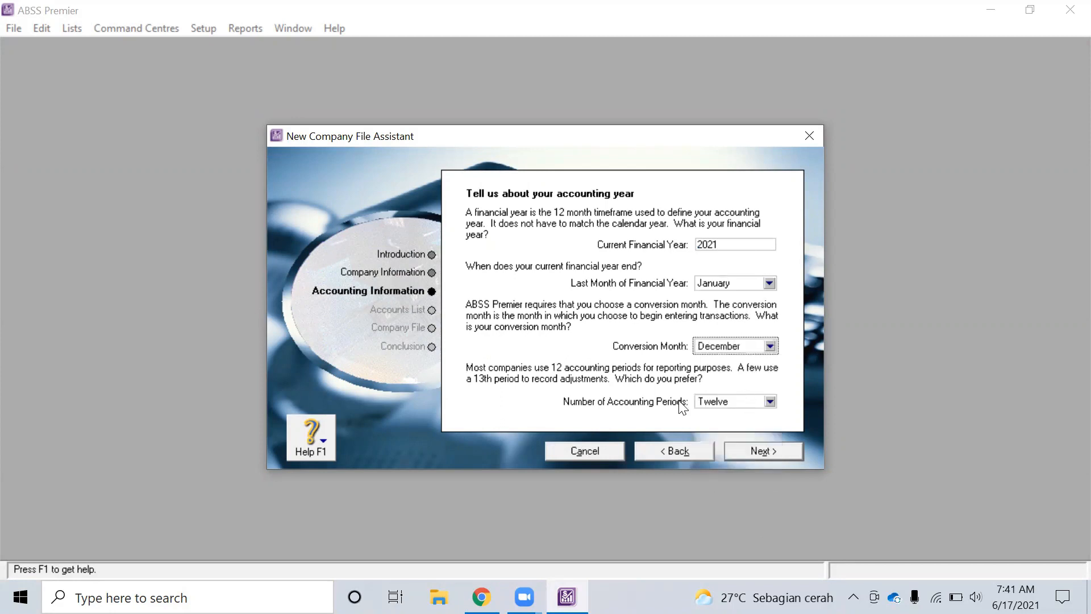
key("alt+Tab")
key("alt+Tab")
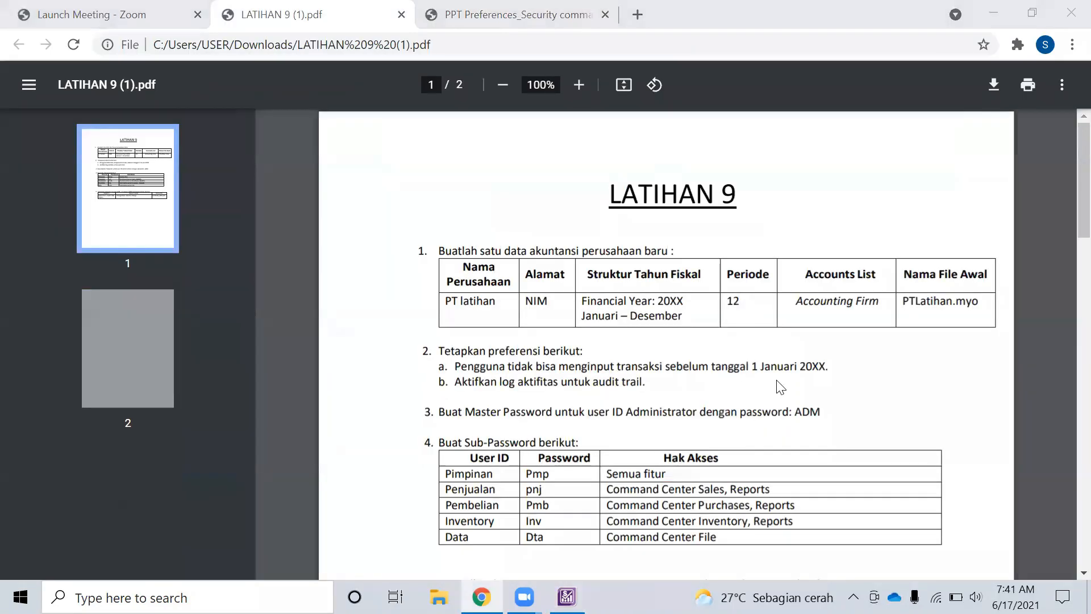
left_click(772, 447)
left_click(744, 449)
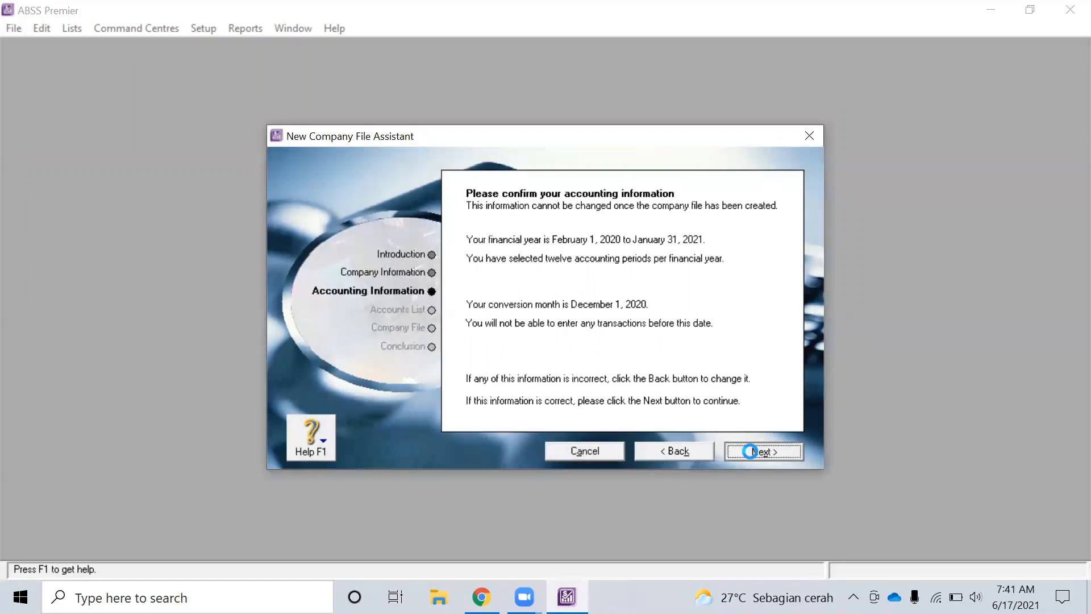
left_click(697, 453)
left_click(695, 454)
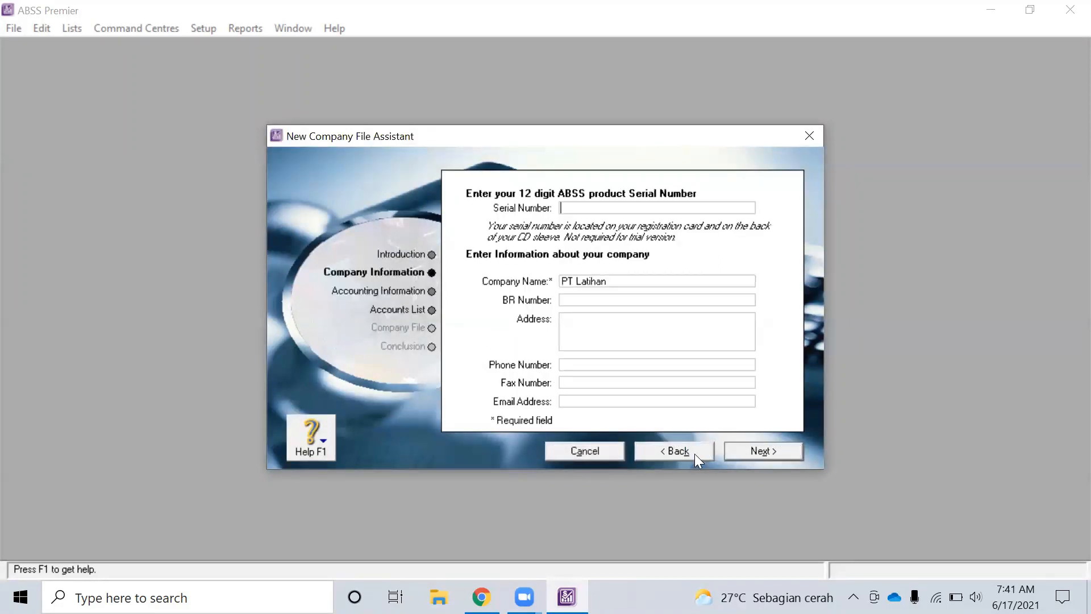
left_click(758, 450)
left_click(778, 448)
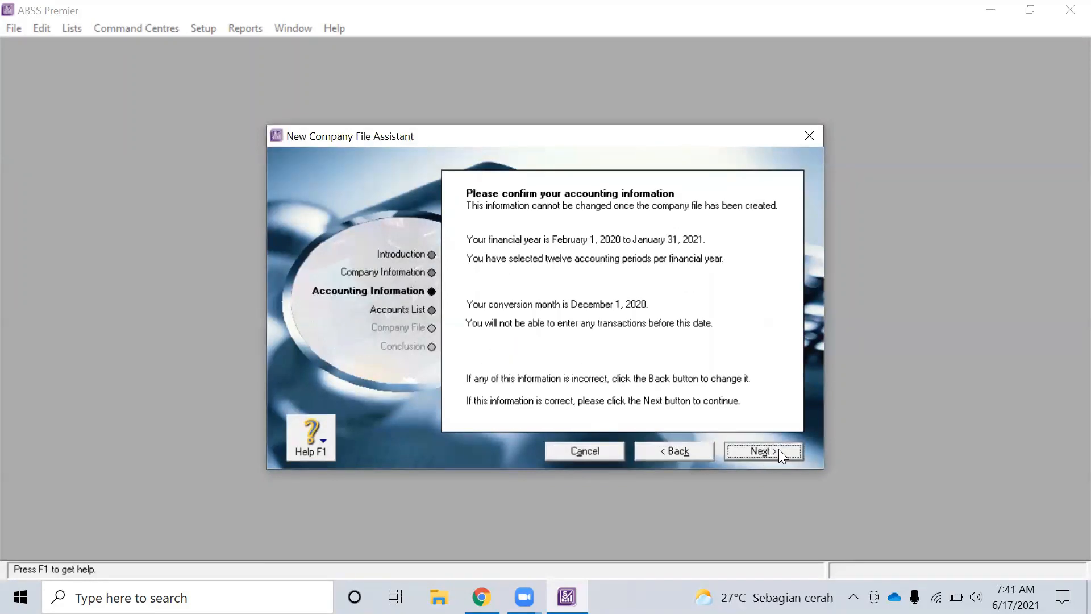
left_click(779, 449)
Start from the provided Accounting Firm accounts list
key("alt+Tab")
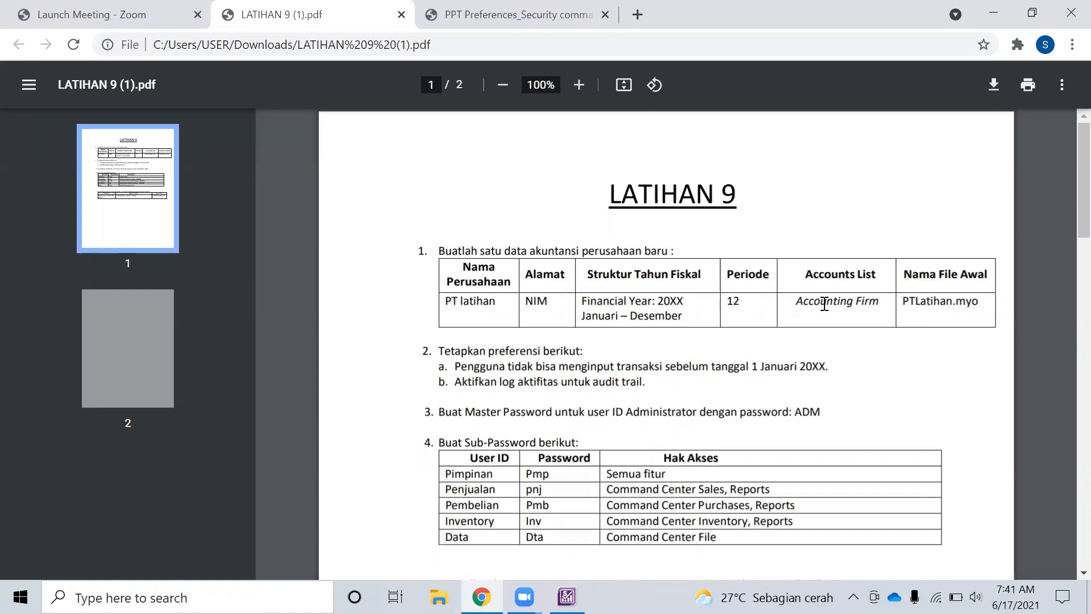
key("alt+Tab")
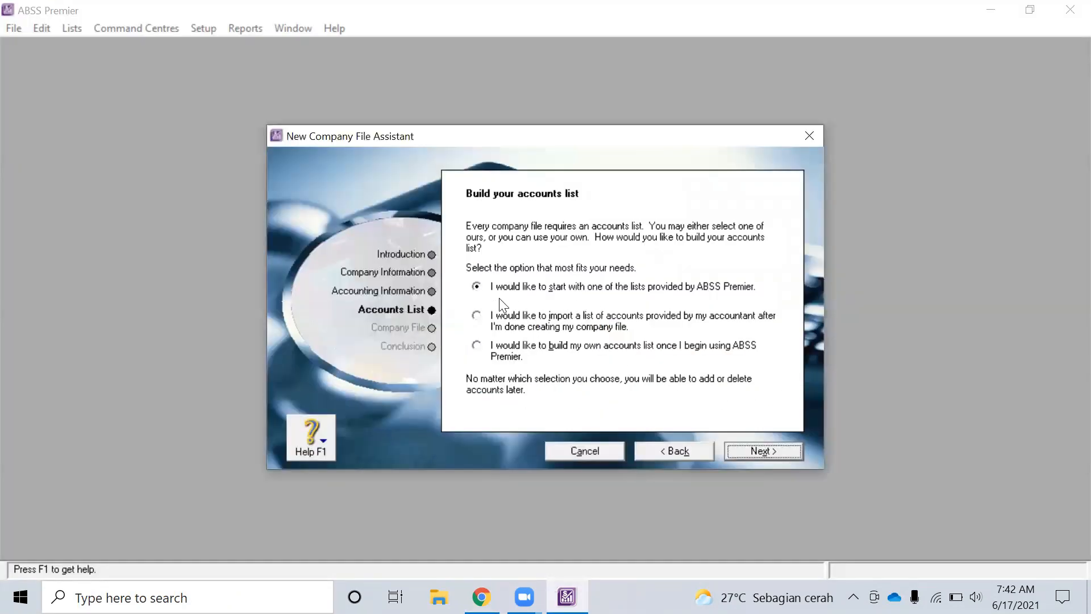
left_click(758, 448)
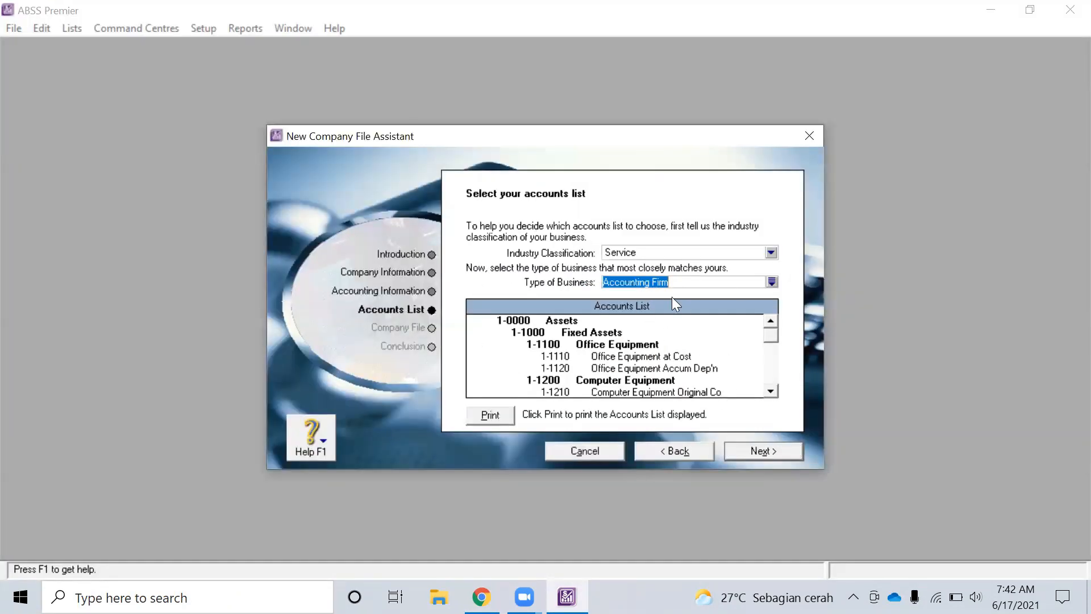
left_click(774, 449)
Save the company file as PT Latihan_114121 and create it
left_click(509, 351)
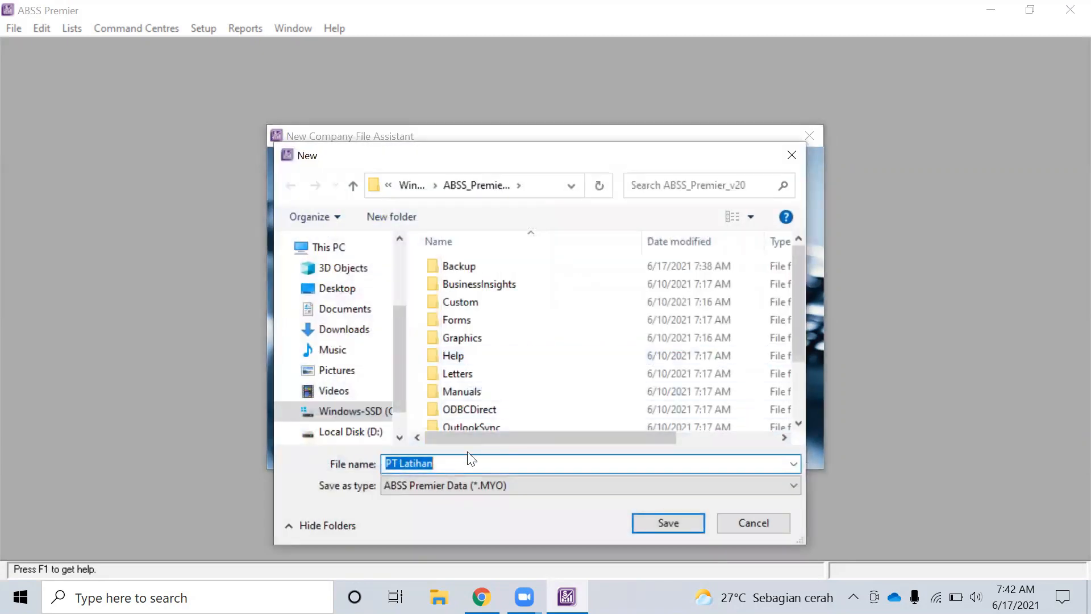
left_click(464, 465)
type("_")
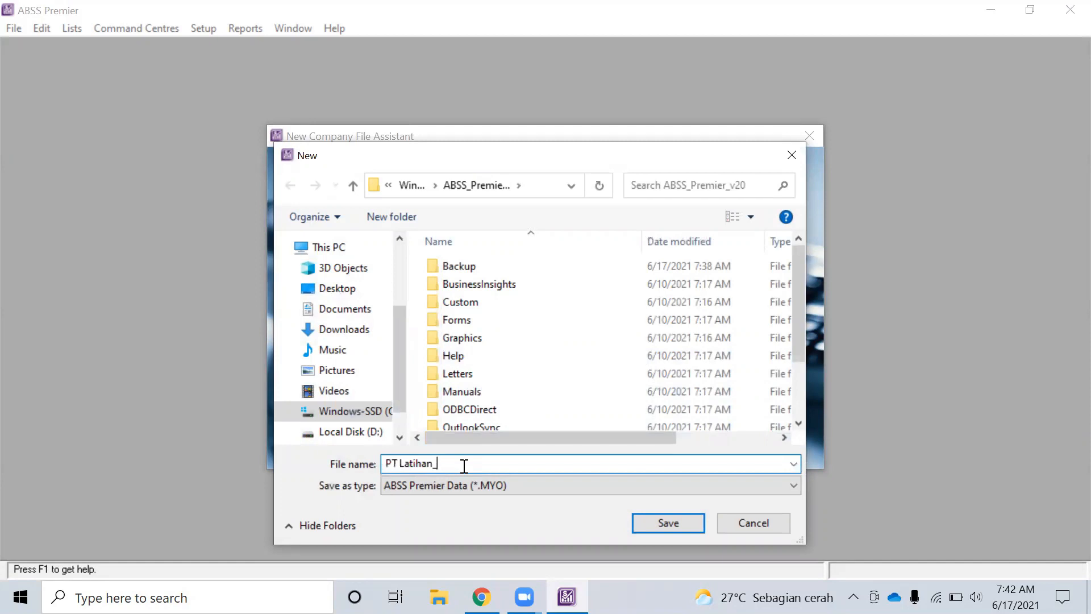
type("114121")
left_click(646, 519)
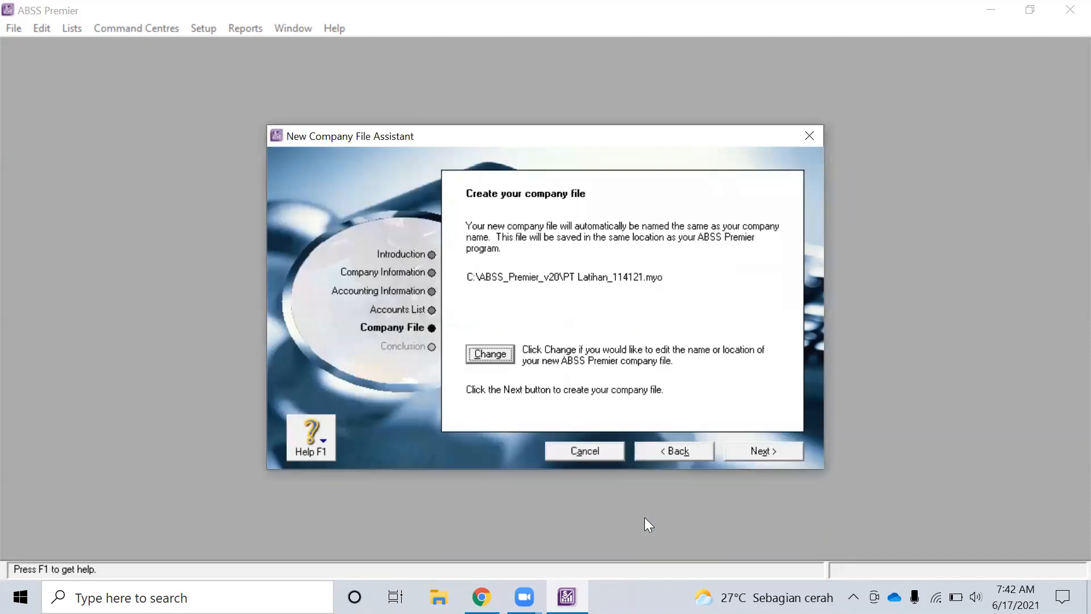
left_click(758, 449)
left_click(523, 343)
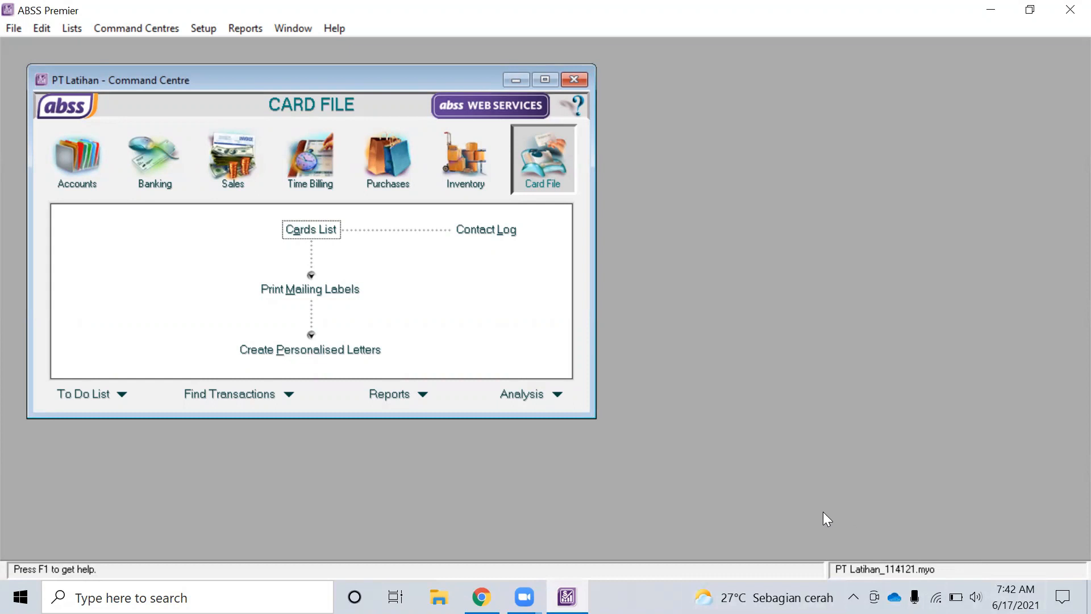
Review the Preferences Security slides in Chrome, then open ABSS Premier's Setup menu
key("alt+Tab")
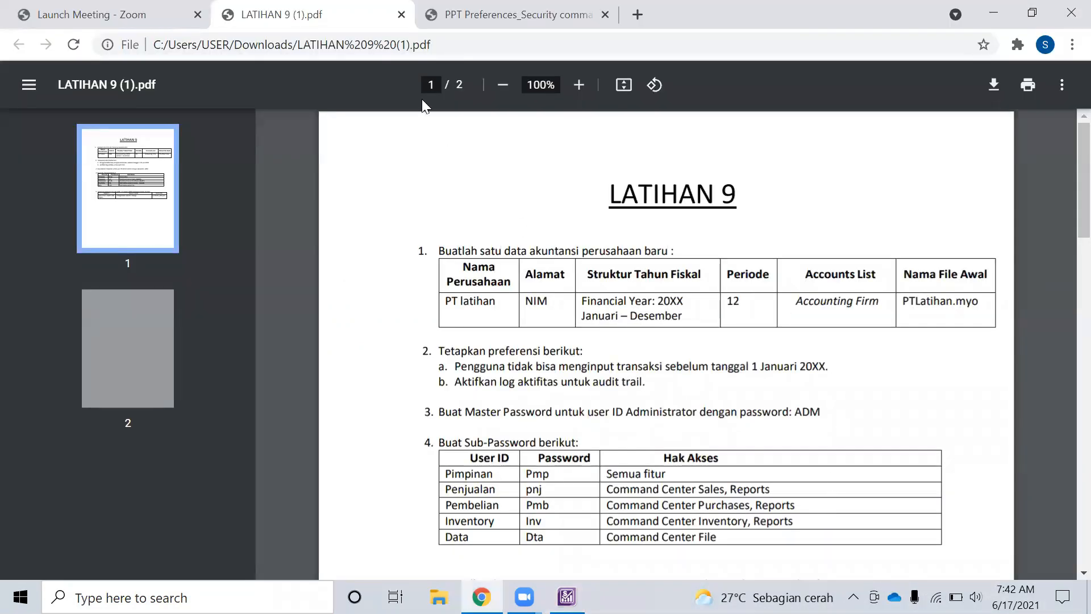
key("alt+Tab")
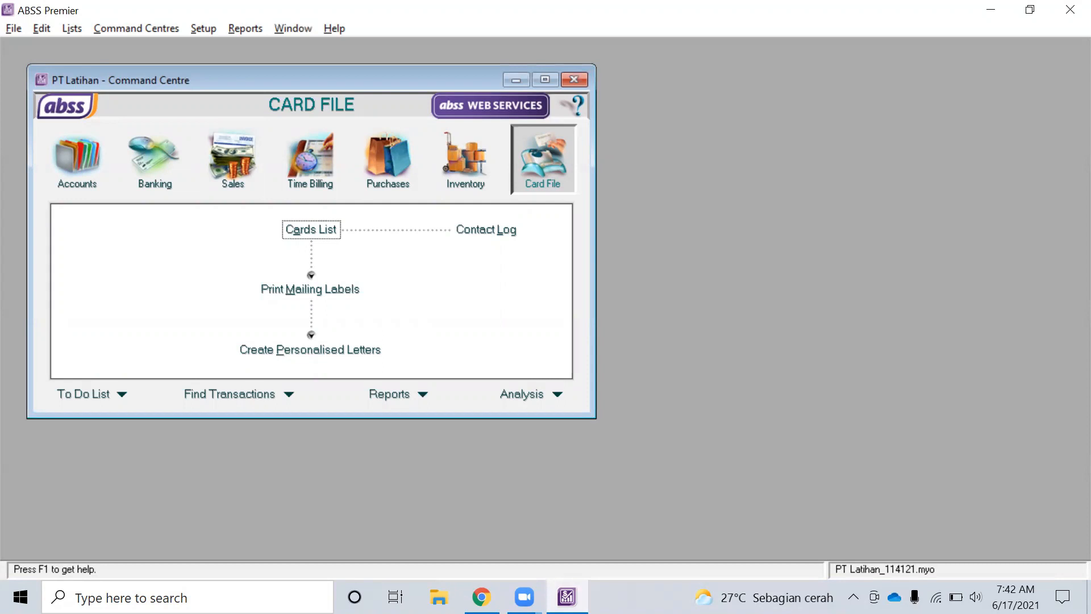
key("alt+Tab")
left_click(445, 26)
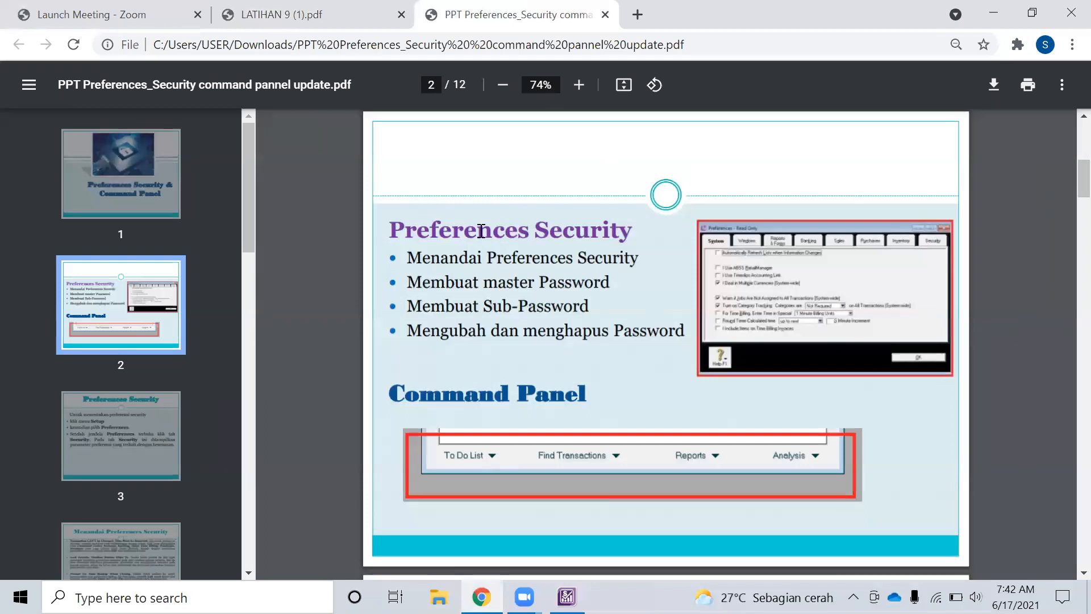
left_click(163, 401)
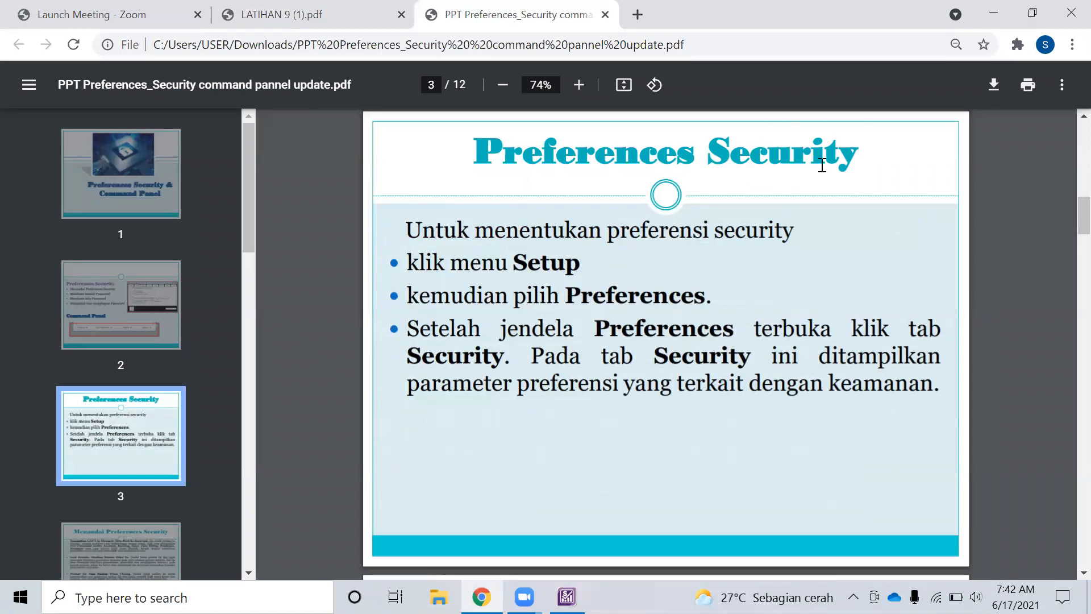
key("alt+Tab")
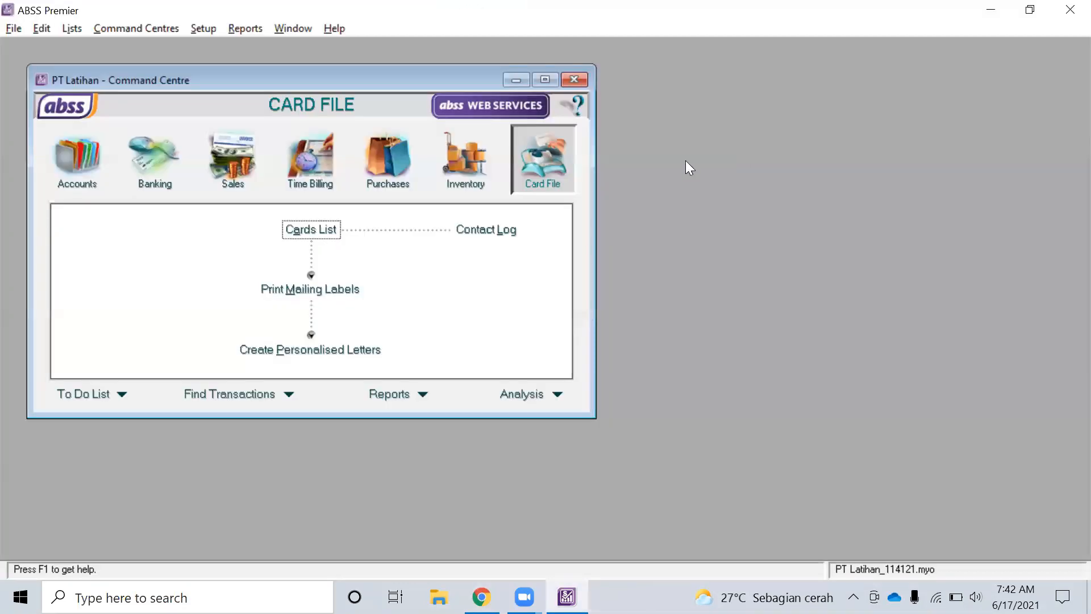
left_click(196, 33)
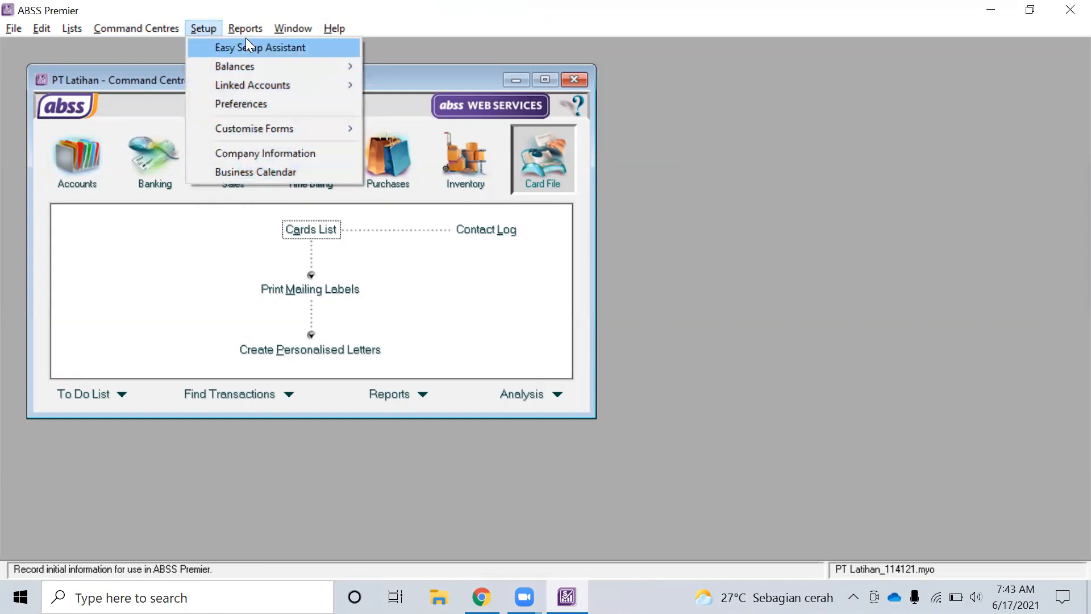
Open Setup > Preferences and step from the Windows through Inventory tabs to Security
left_click(251, 101)
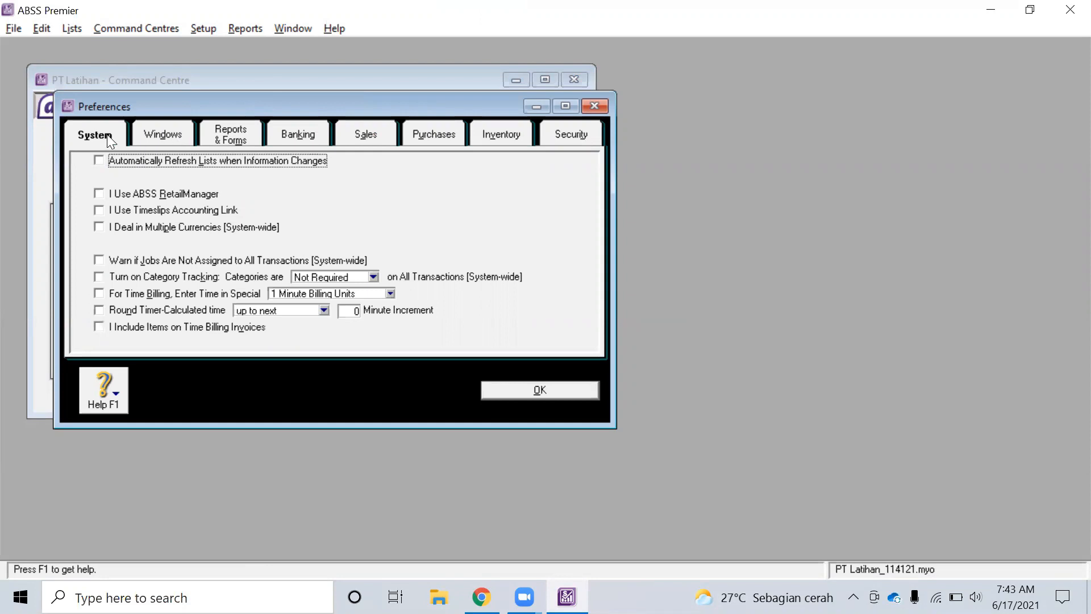
left_click(193, 132)
left_click(245, 136)
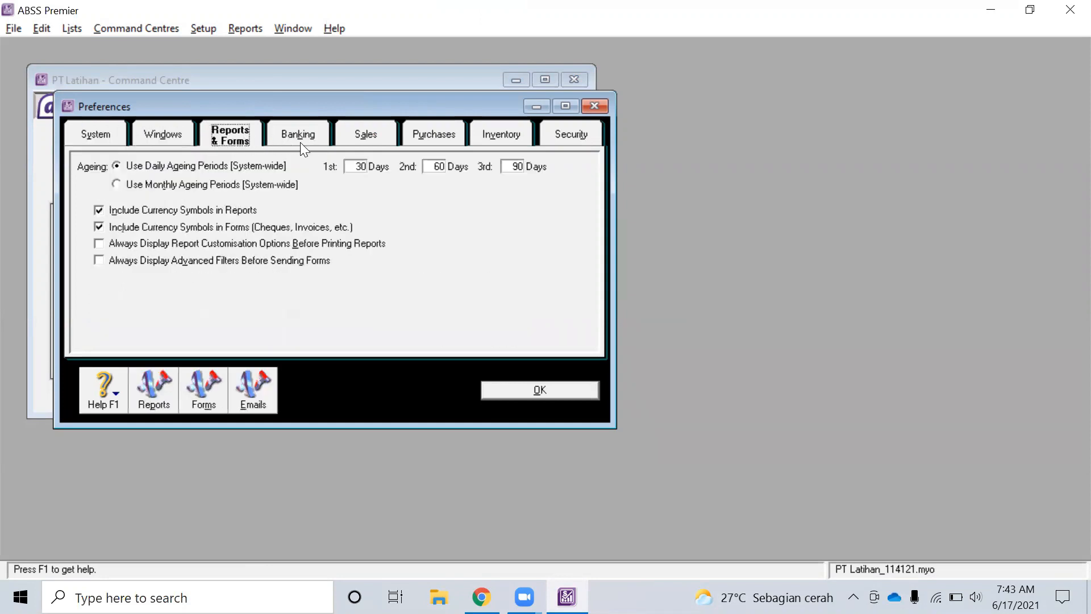
left_click(308, 137)
left_click(372, 136)
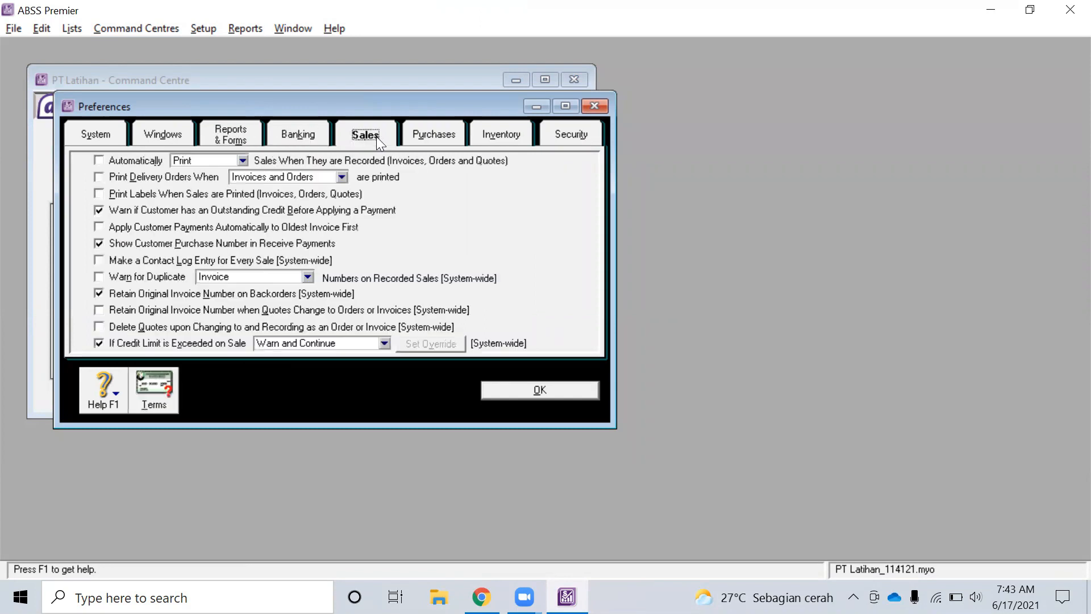
left_click(442, 135)
left_click(520, 137)
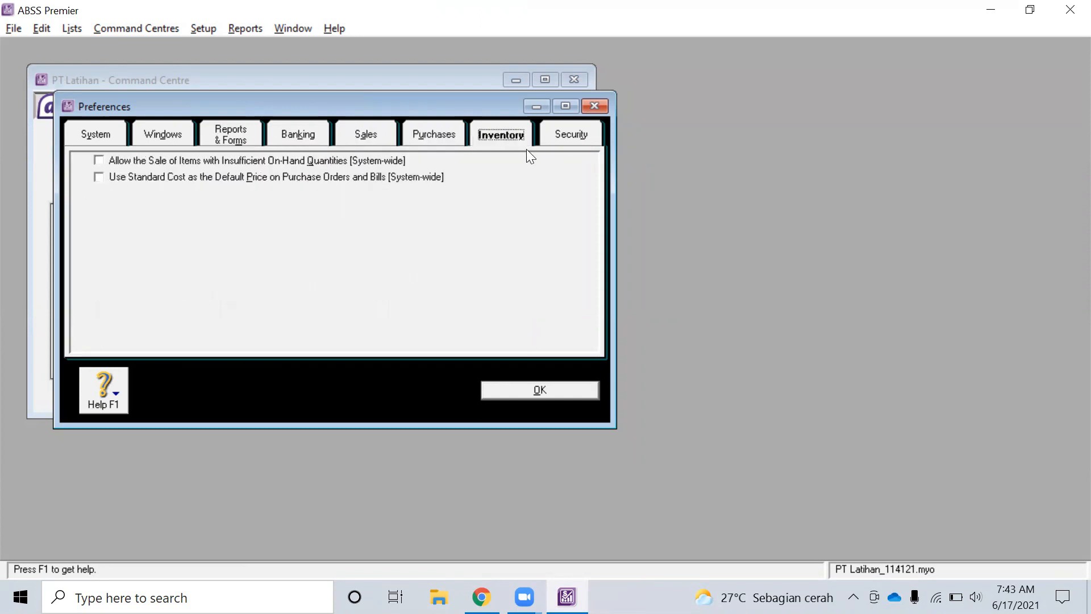
left_click(576, 143)
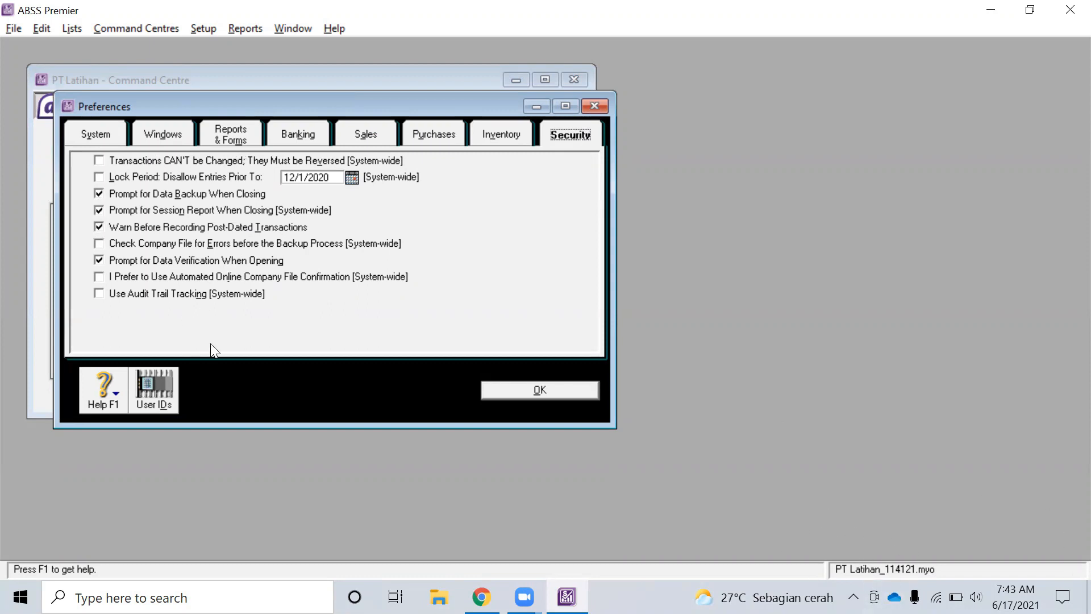
key("alt+Tab")
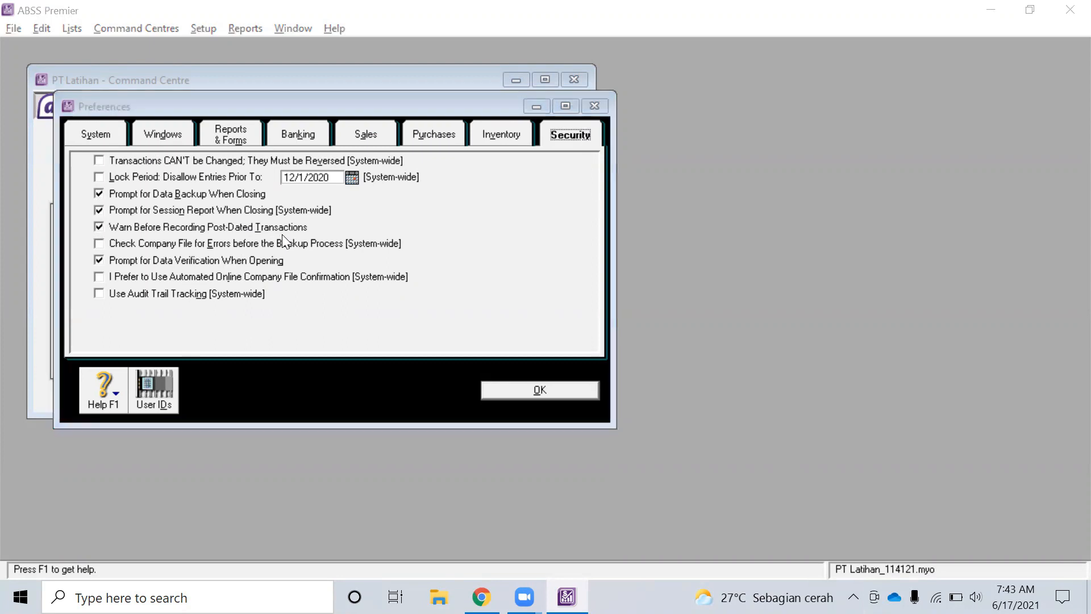
left_click(112, 548)
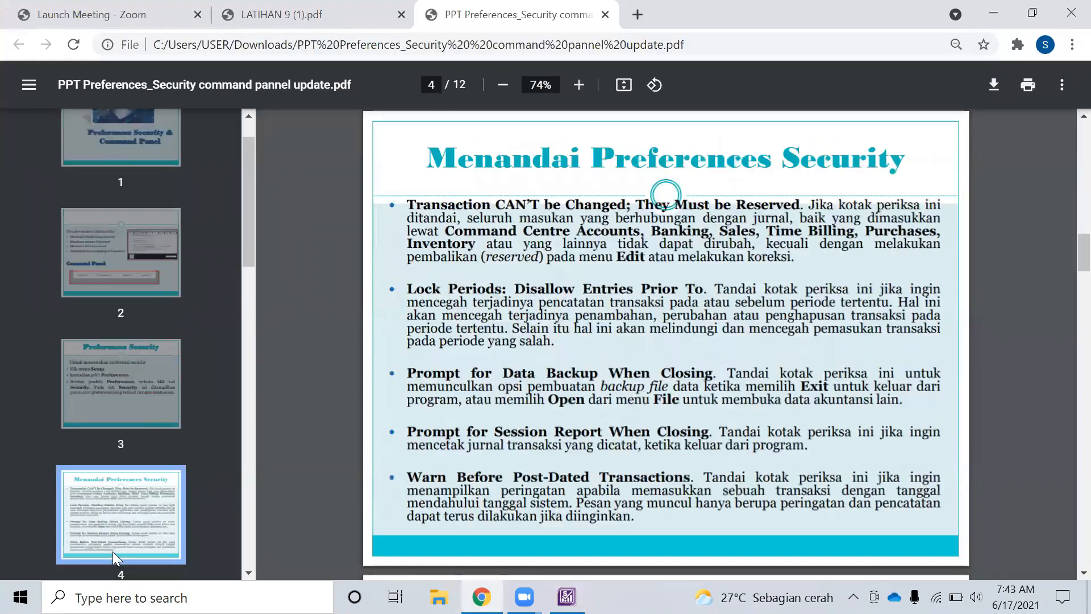
key("alt+Tab")
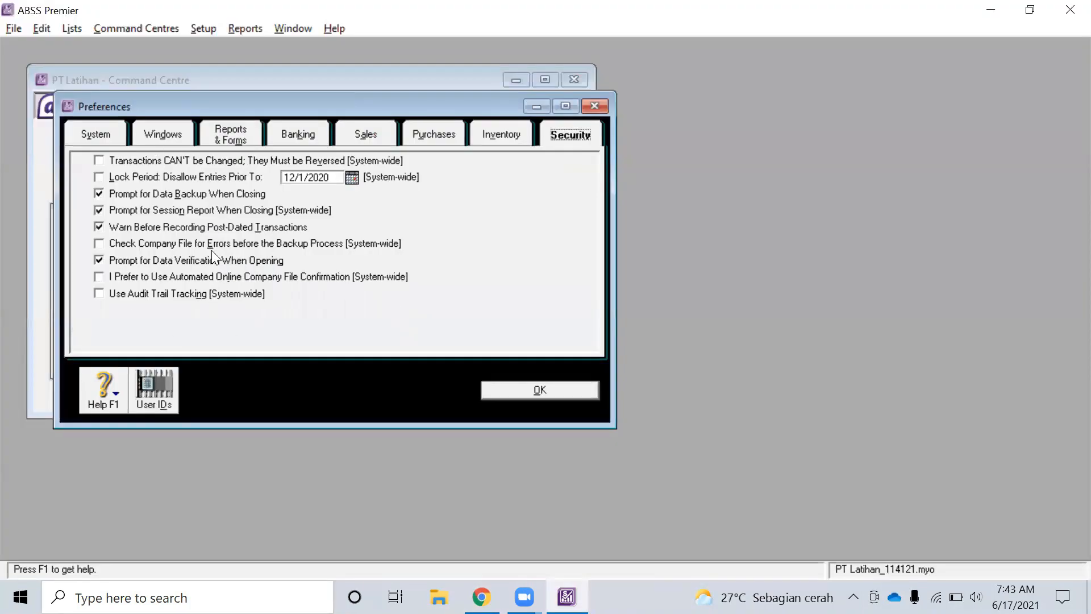
key("alt+Tab")
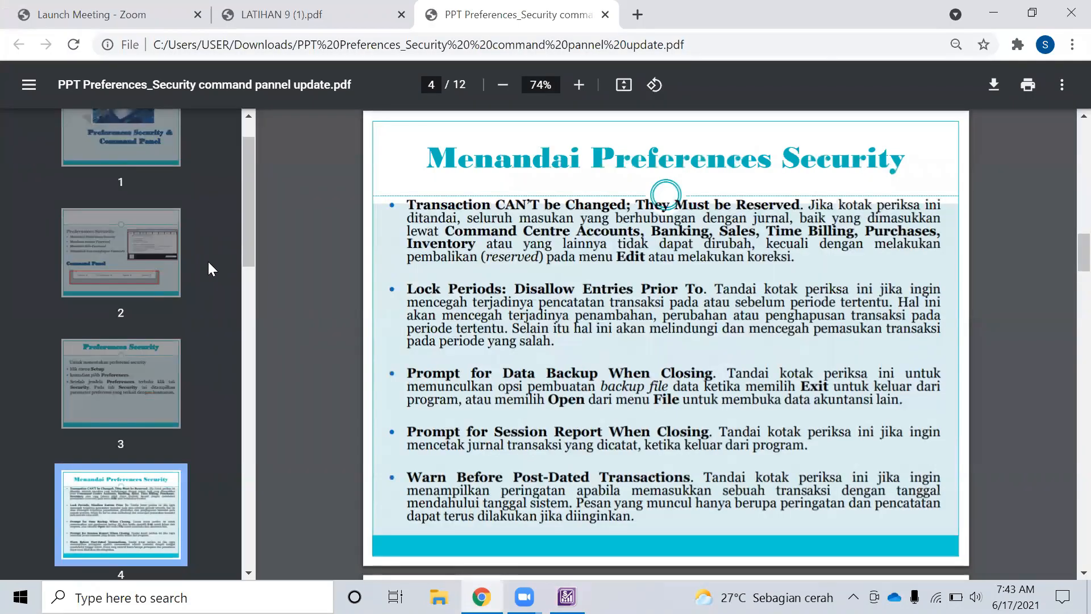
key("alt+Tab")
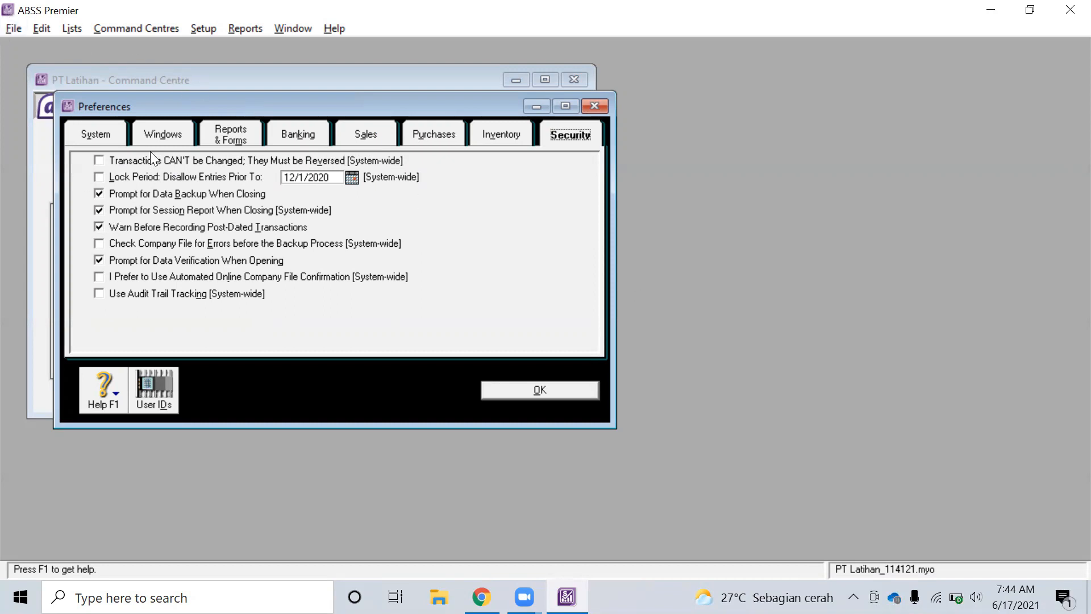
left_click(1051, 439)
Bring Chrome forward and display the LATIHAN 9 (1).pdf exercise sheet
key("alt")
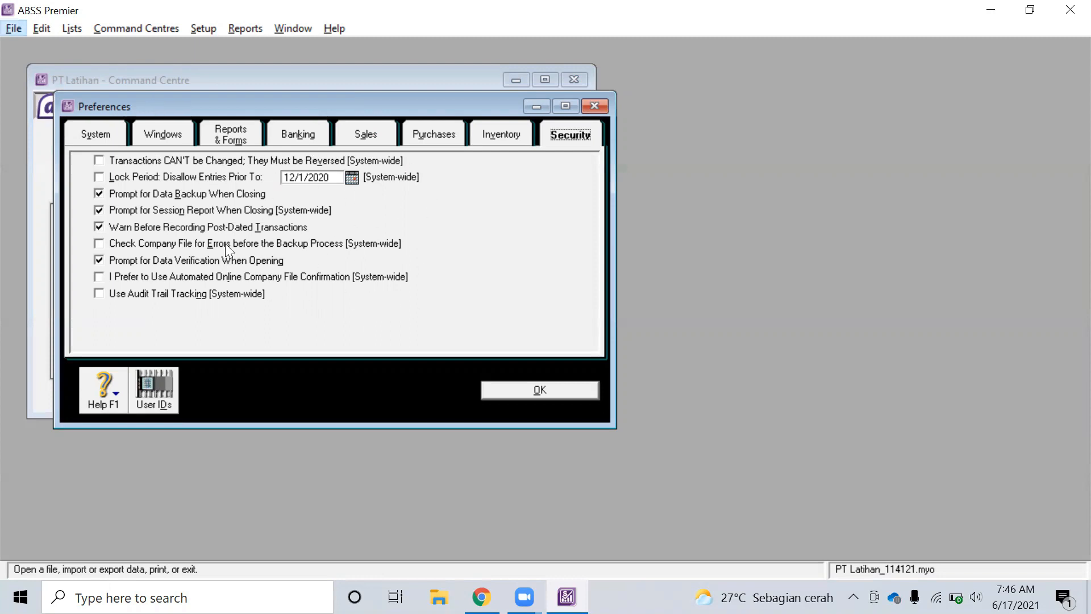
left_click(482, 597)
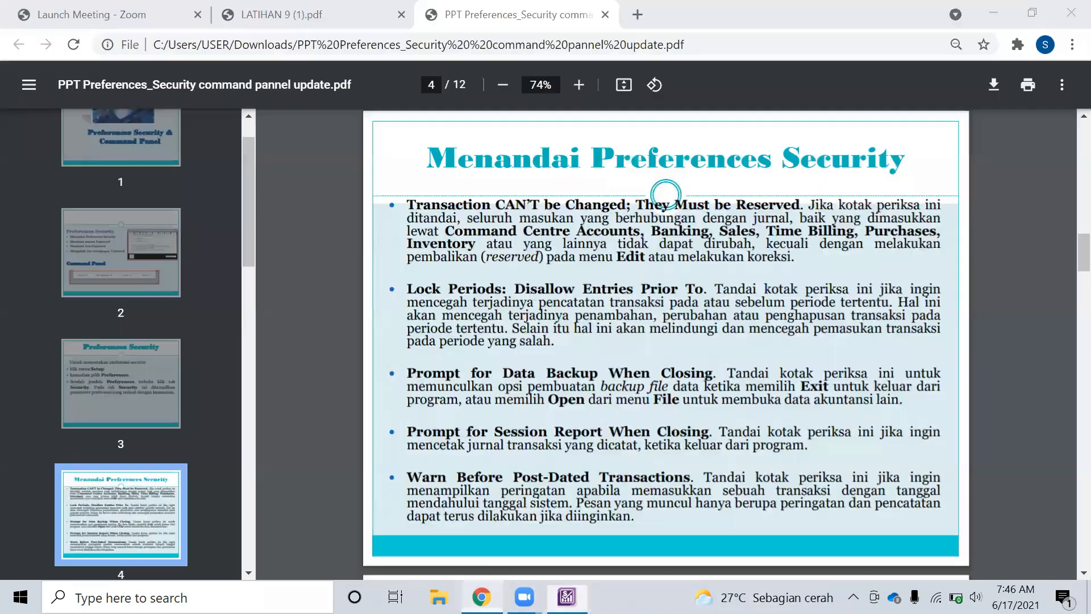
left_click(242, 14)
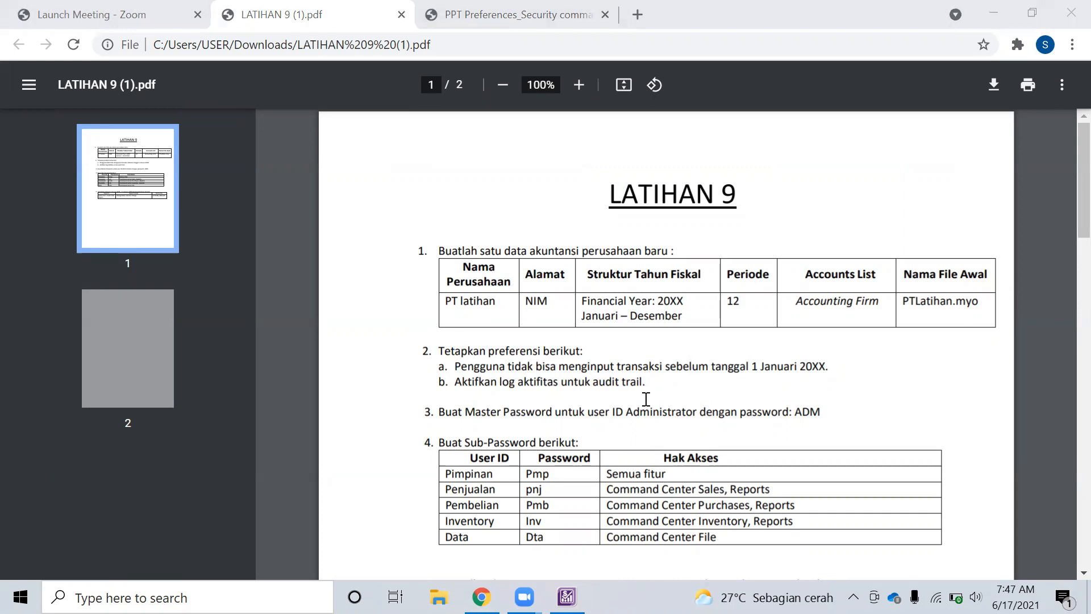
Tick Lock Period: Disallow Entries Prior To, then check the company details on the sheet
left_click(567, 597)
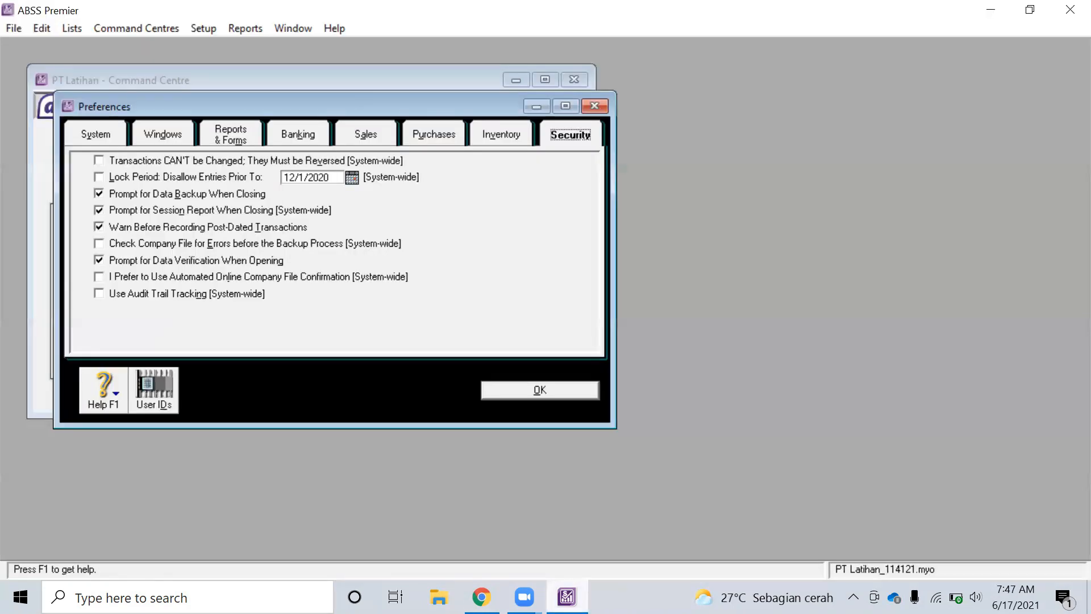
left_click(148, 172)
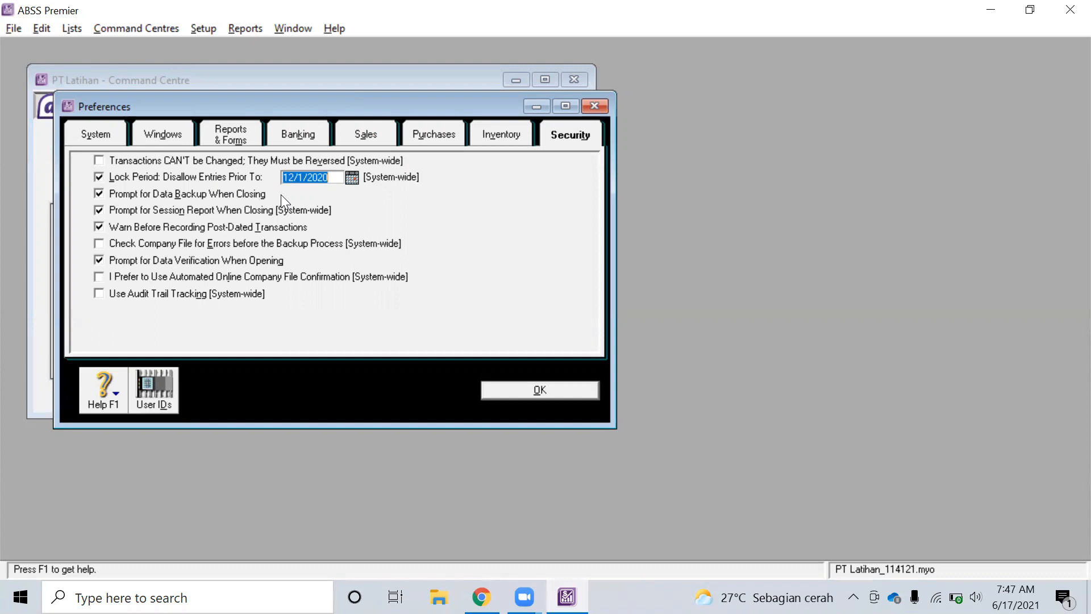
key("alt+Tab")
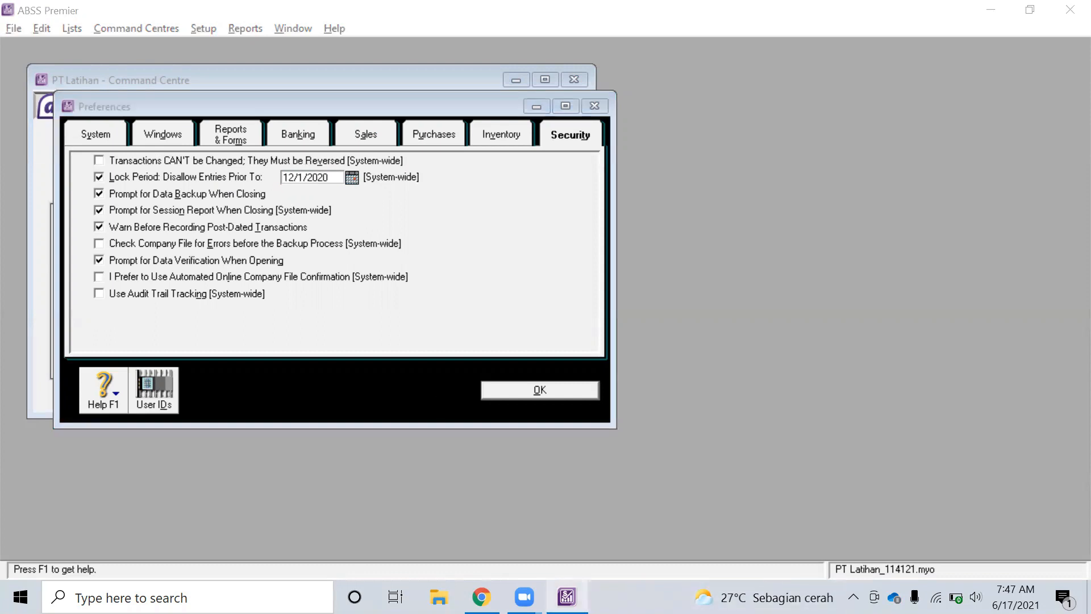
mouse_move(567, 596)
left_click(590, 567)
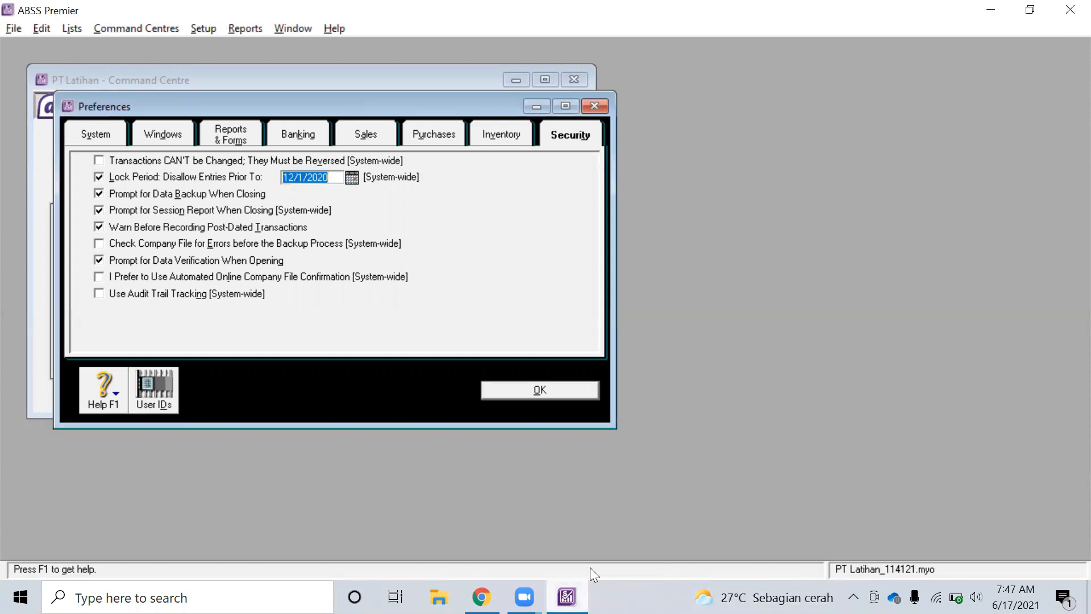
key("alt+Tab")
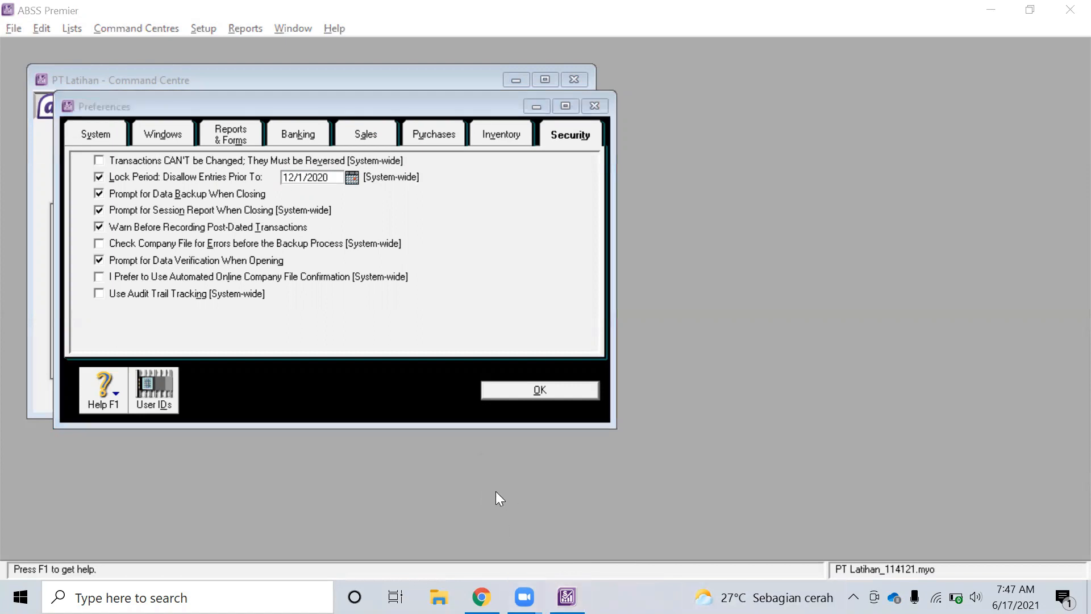
key("alt+Tab")
key("alt+Tab")
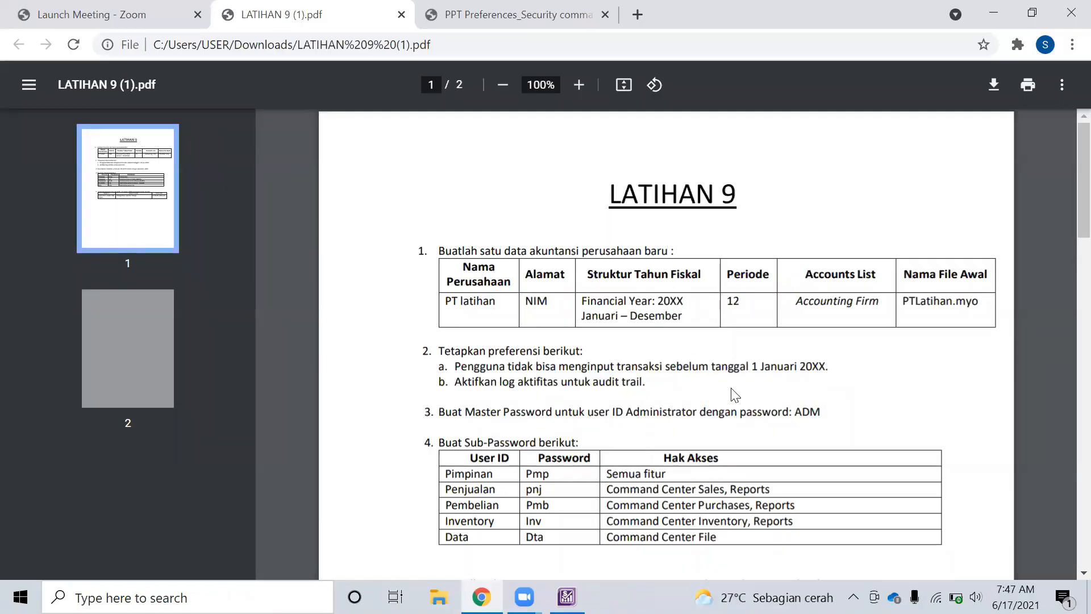
left_click_drag(692, 310, 598, 273)
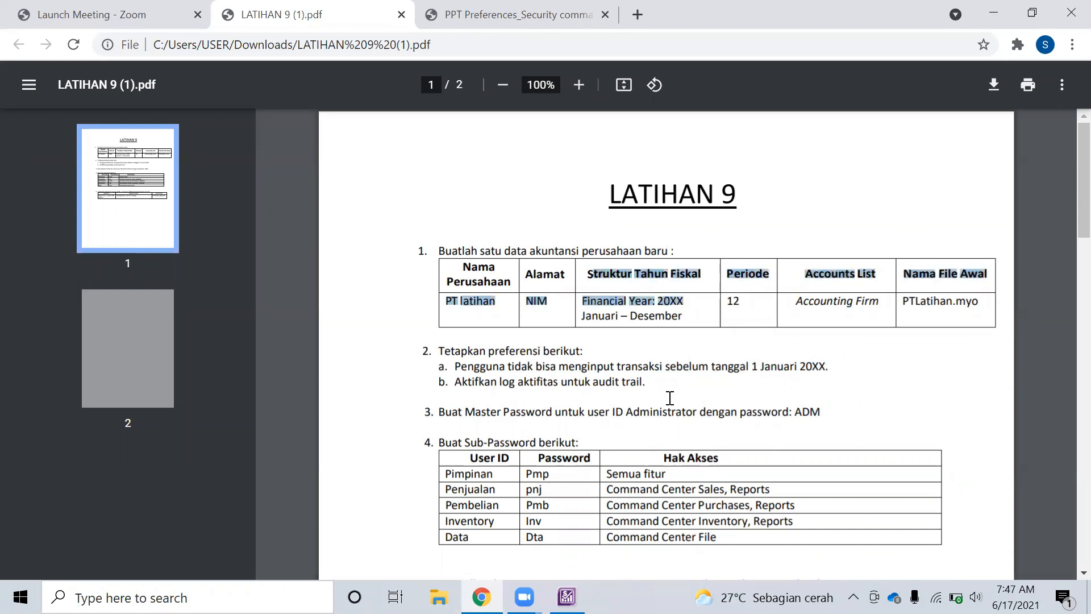
key("alt+Tab")
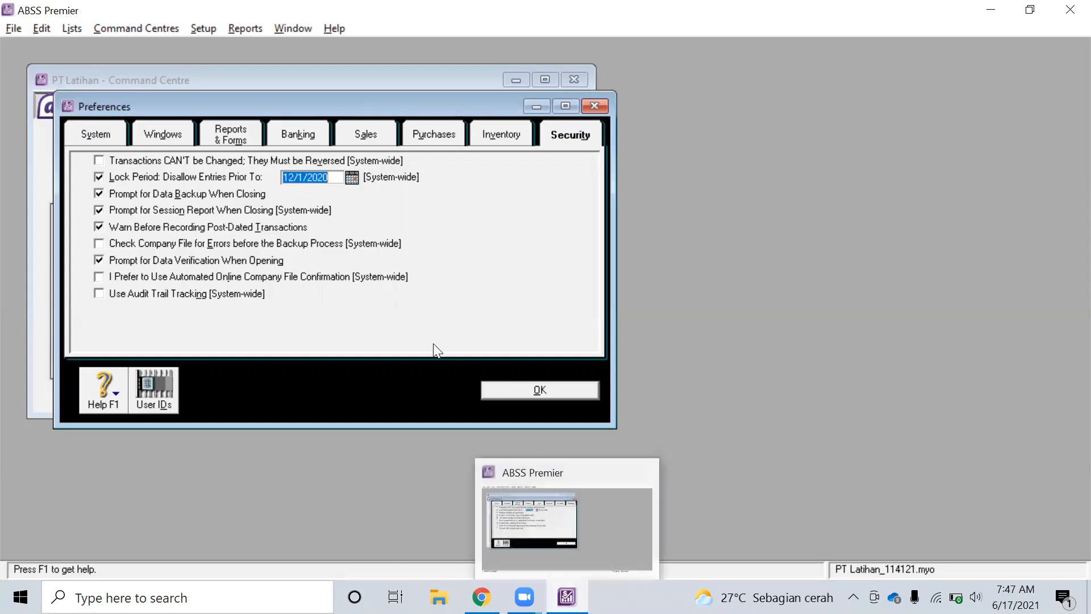
Set the lock period date to 1/1/2021 using the calendar picker
left_click(294, 177)
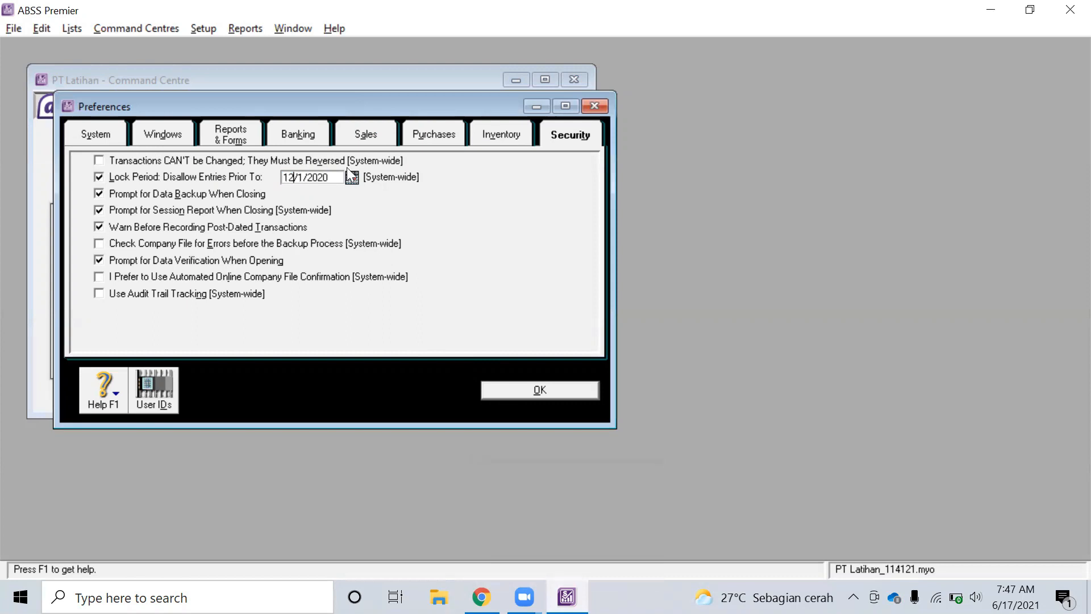
key("BackSpace")
key("Tab")
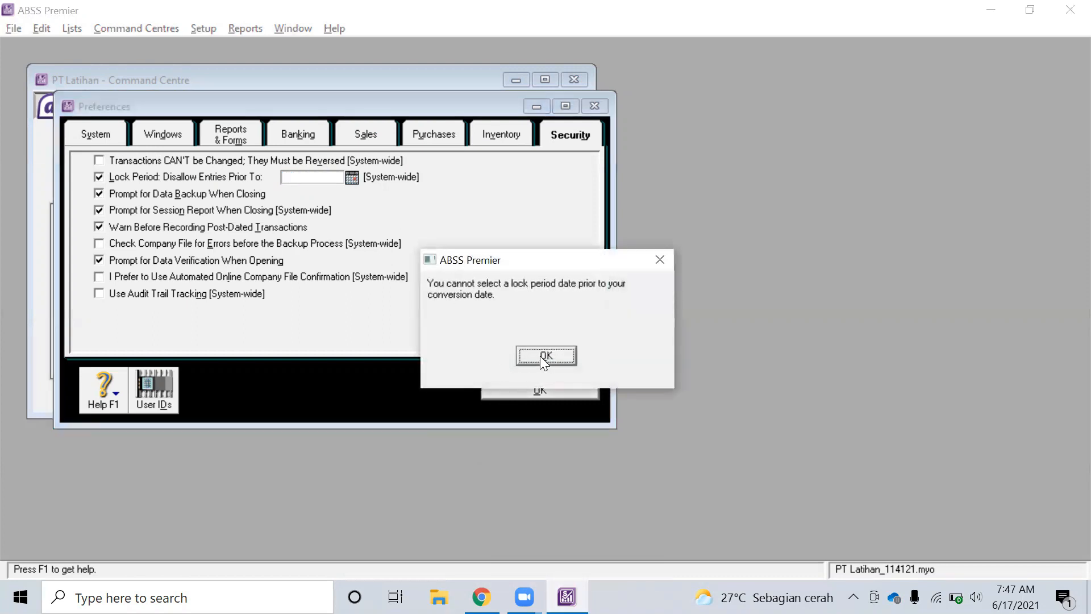
left_click(539, 356)
left_click(352, 177)
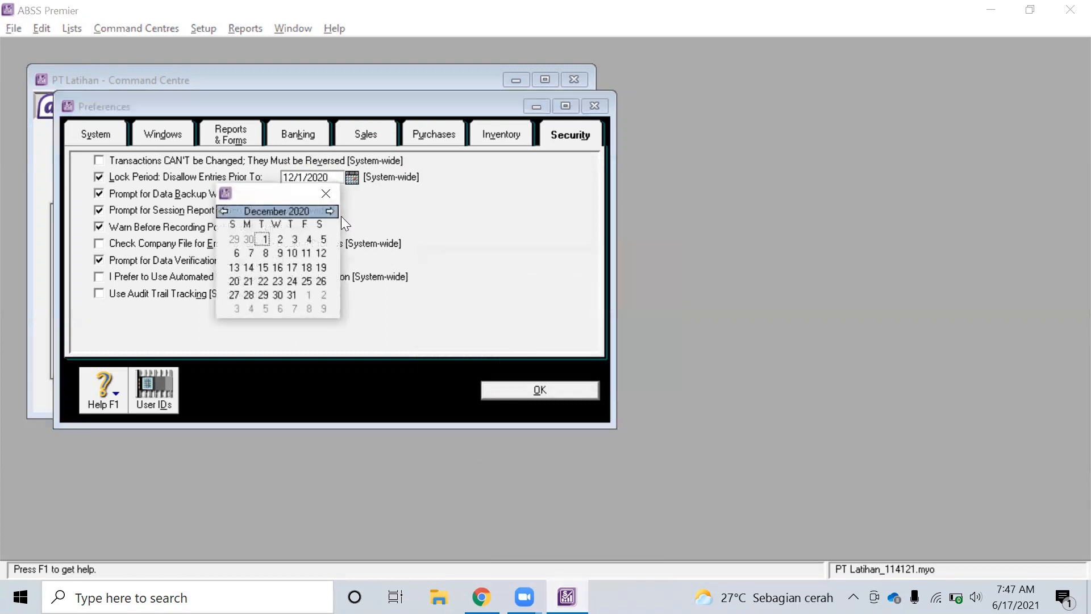
left_click(329, 211)
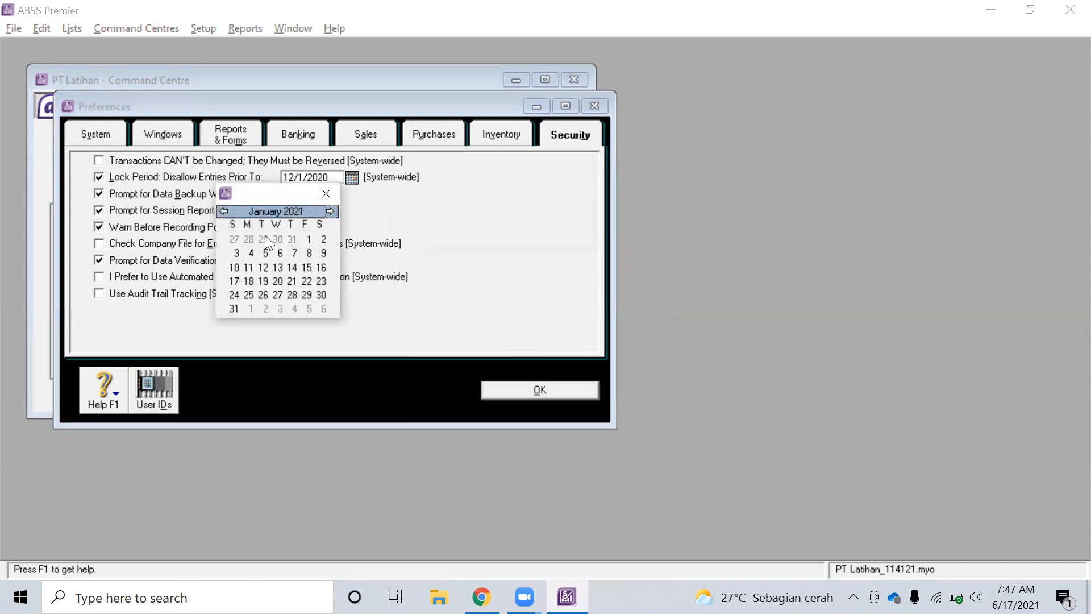
left_click(309, 240)
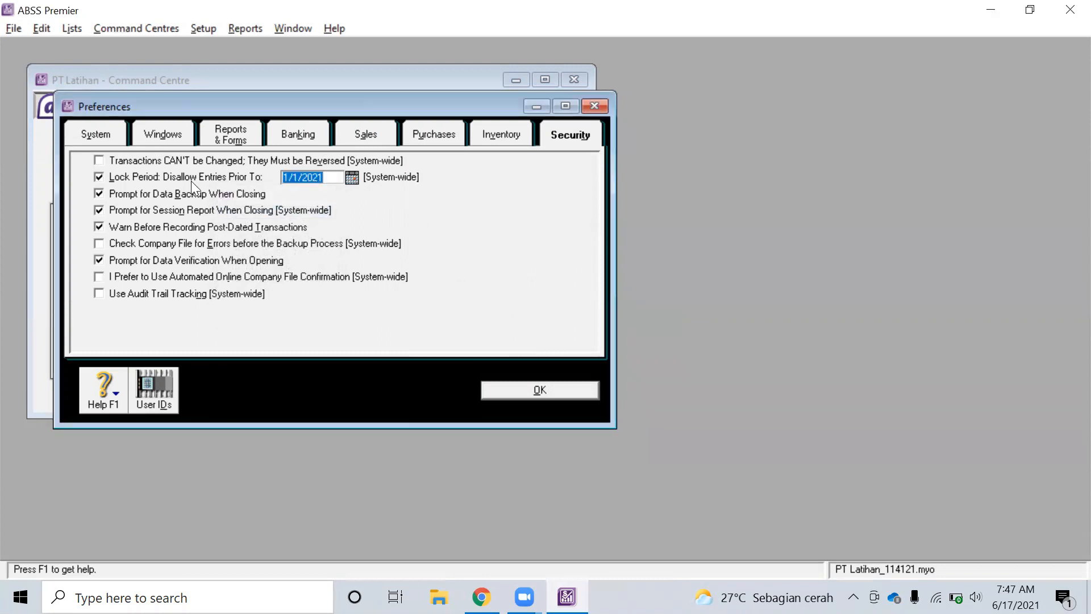
Turn on Use Audit Trail Tracking per the exercise sheet's requirements
key("alt+Tab")
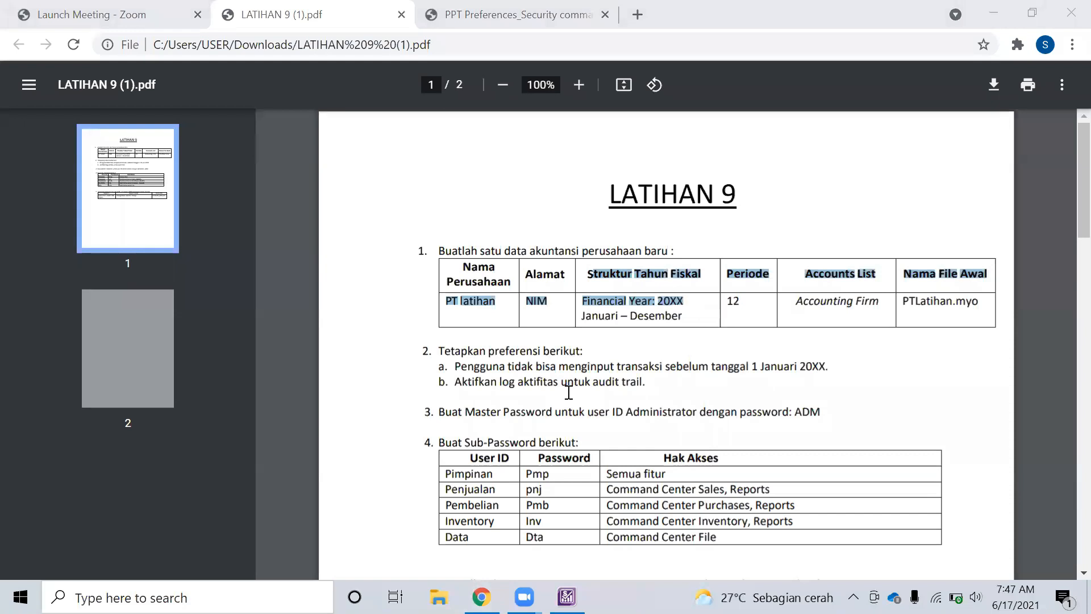
key("alt+Tab")
key("alt+Tab")
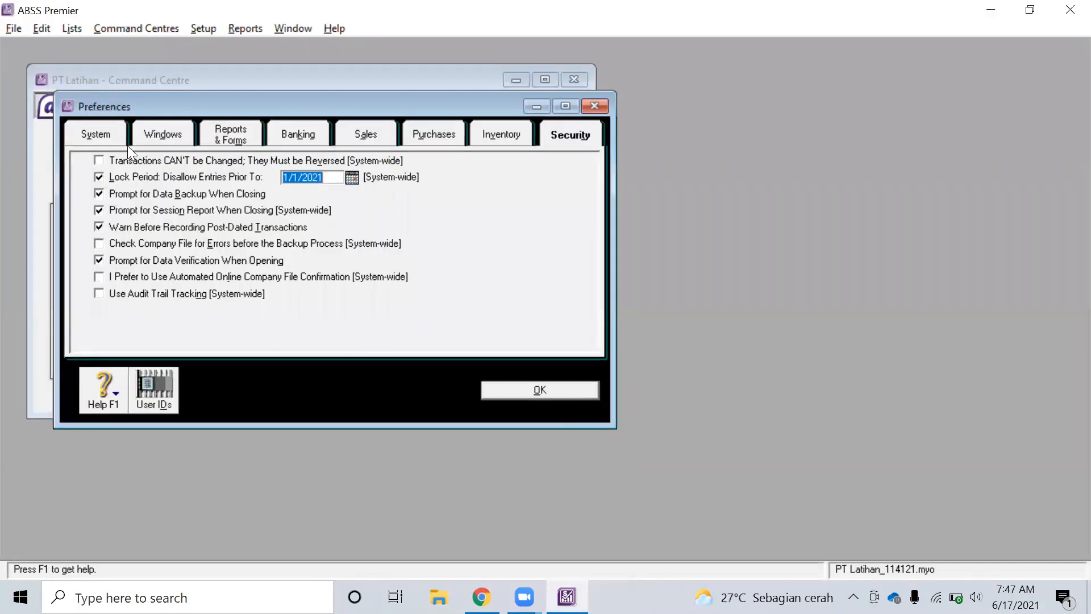
left_click(130, 293)
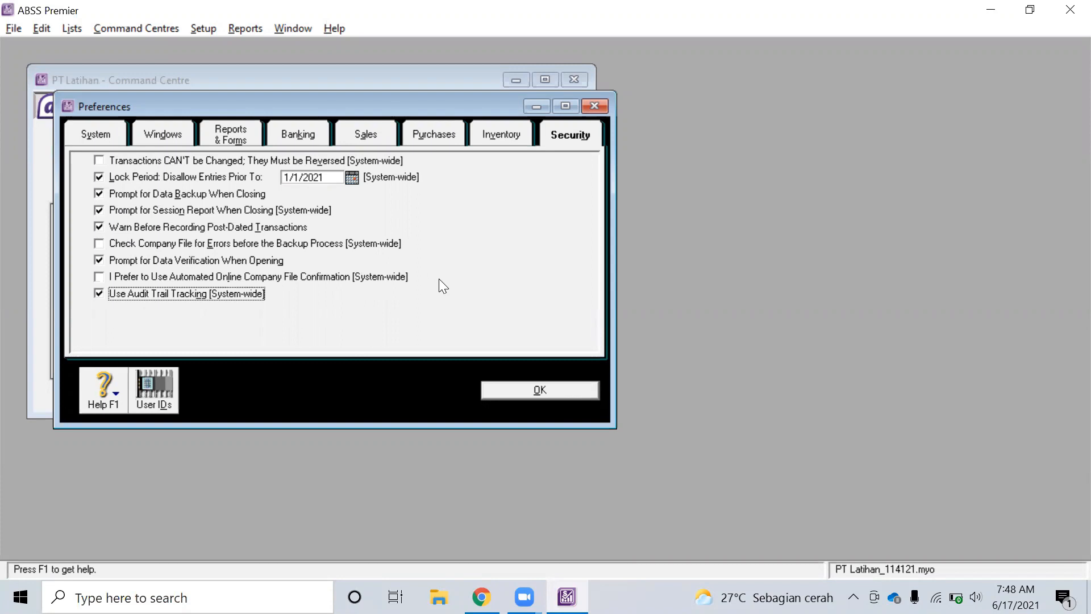
key("alt+Tab")
key("alt+Tab")
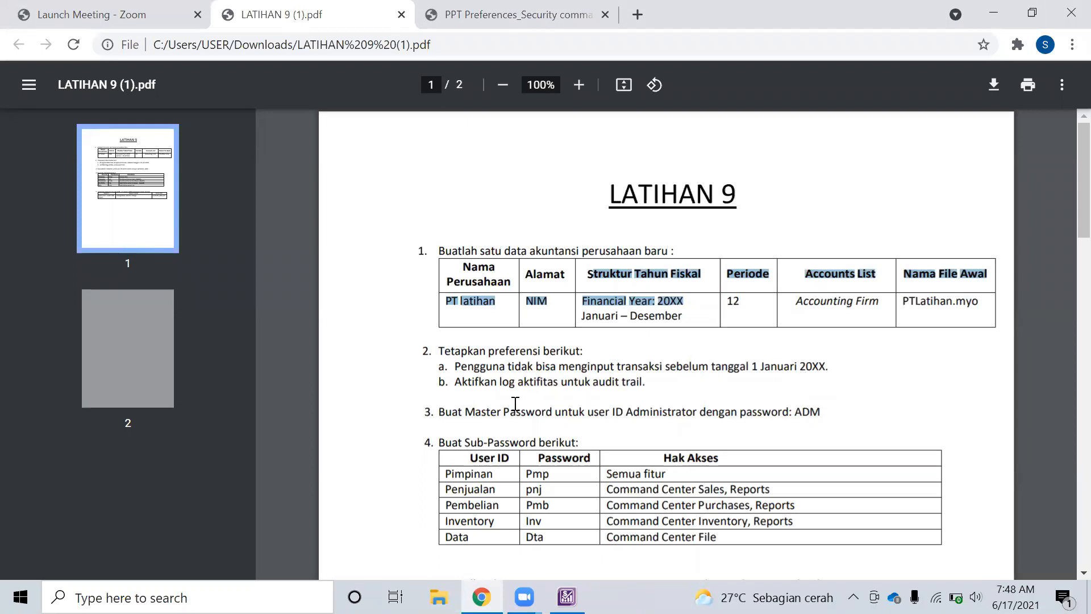
key("alt+Tab")
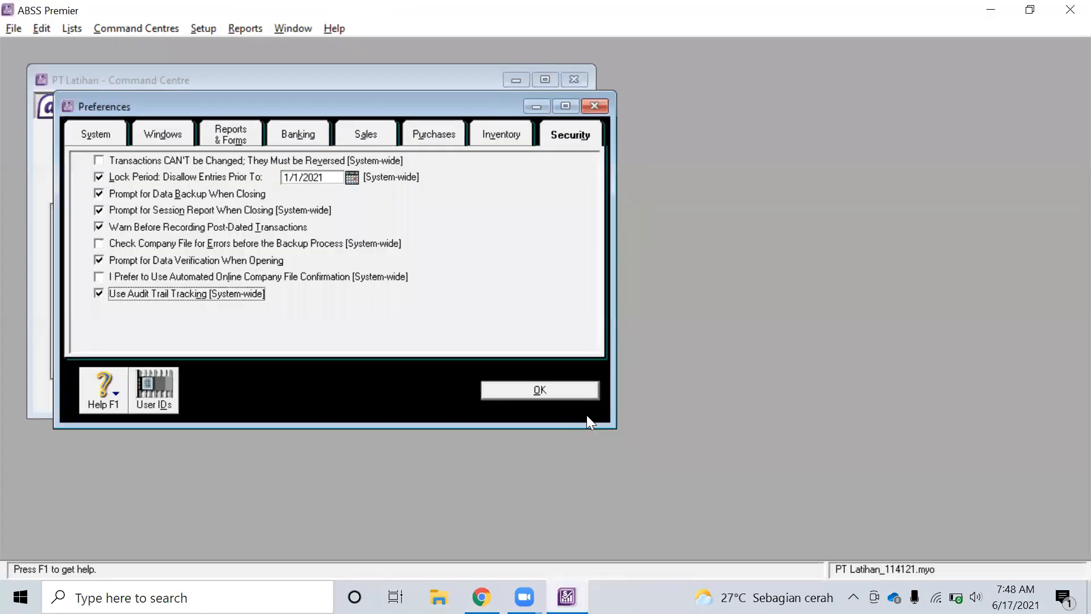
Save the preferences with OK and review the Master Password and Sub-Password tasks
left_click(515, 390)
key("alt+Tab")
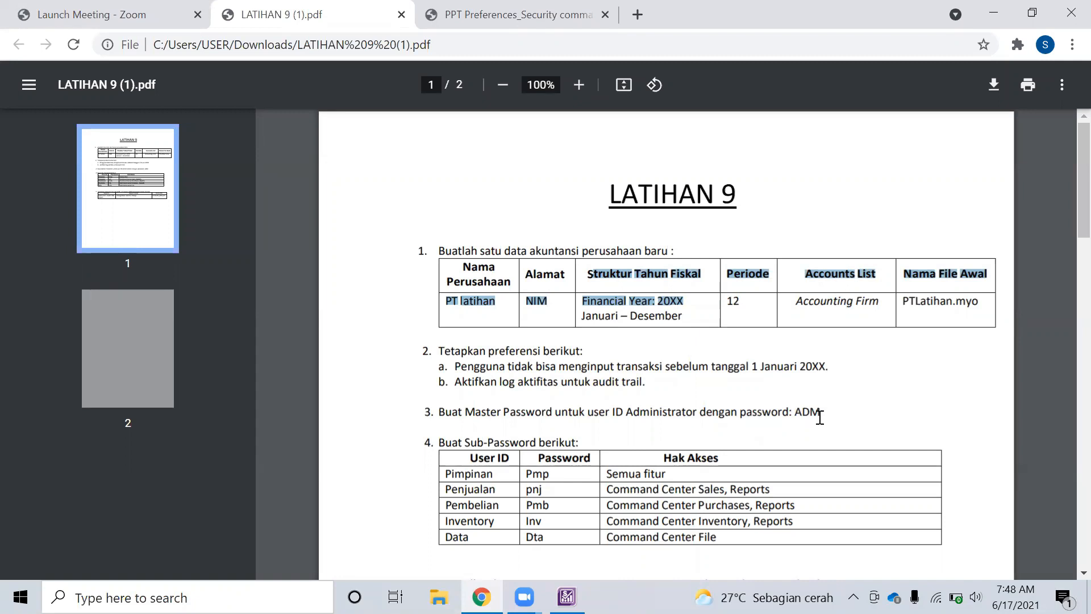
left_click_drag(463, 411, 557, 420)
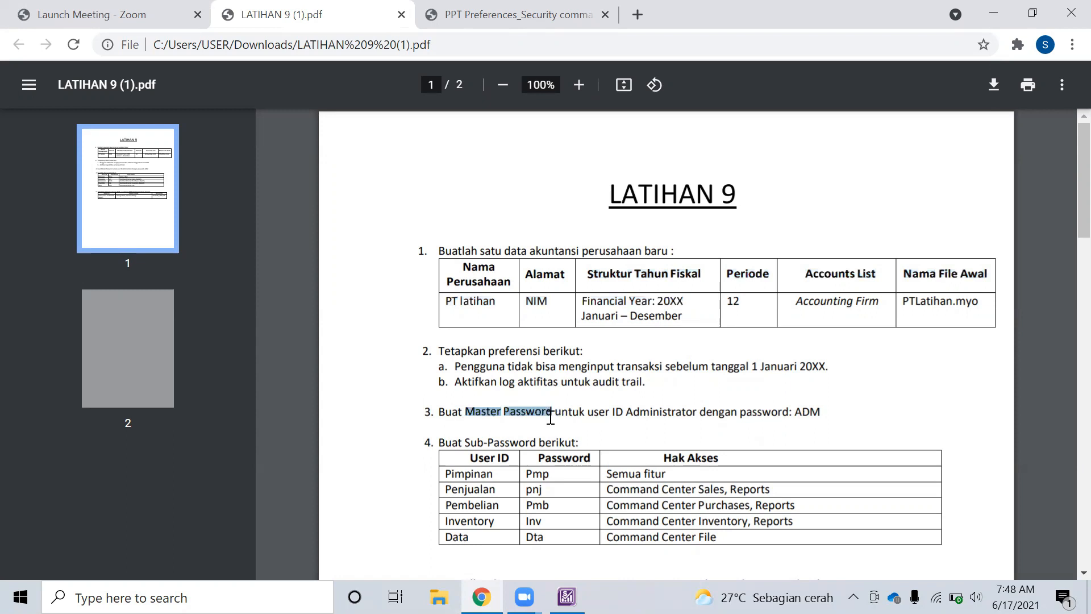
left_click_drag(463, 442, 537, 442)
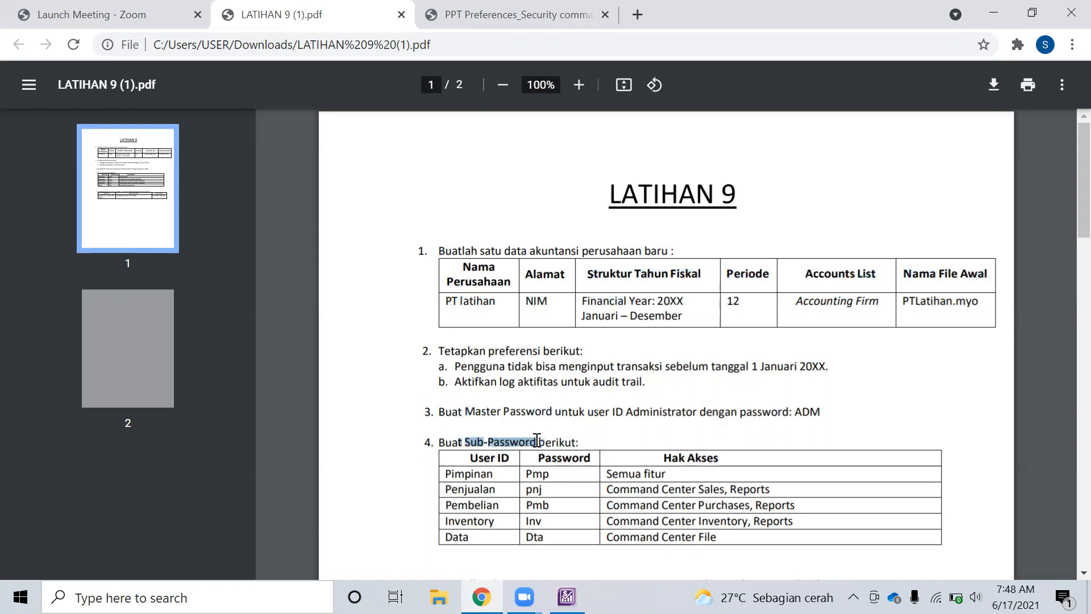
left_click(499, 408)
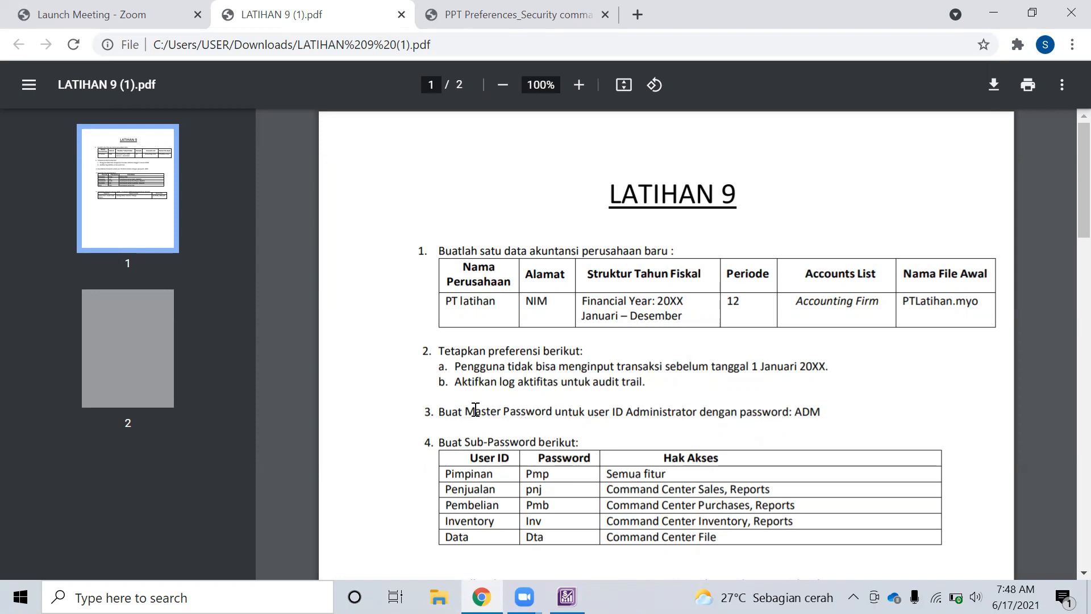
left_click_drag(466, 412, 550, 410)
key("alt+Tab")
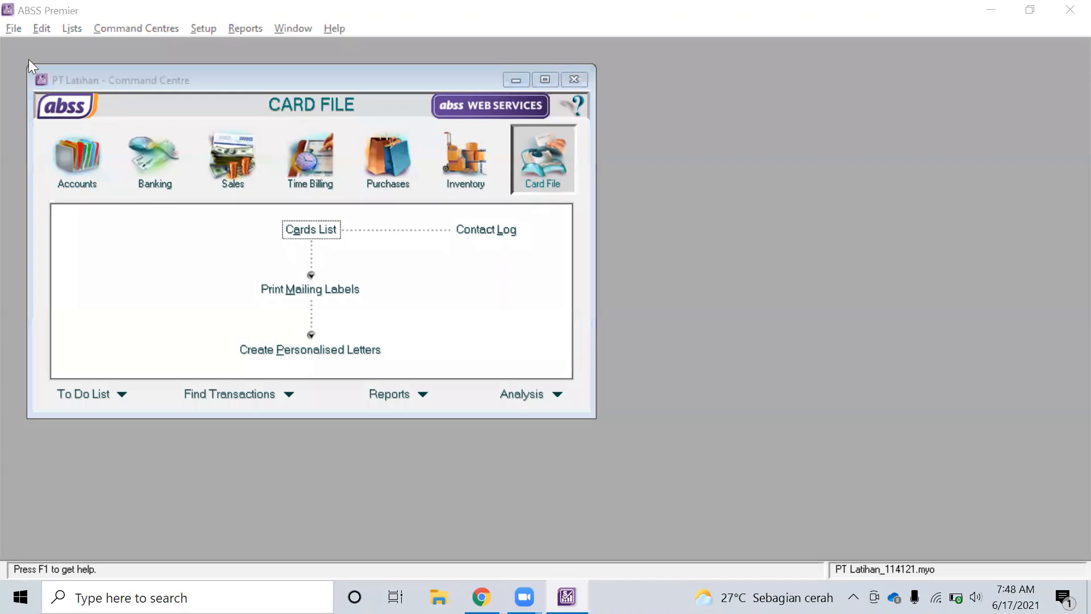
key("alt+Tab")
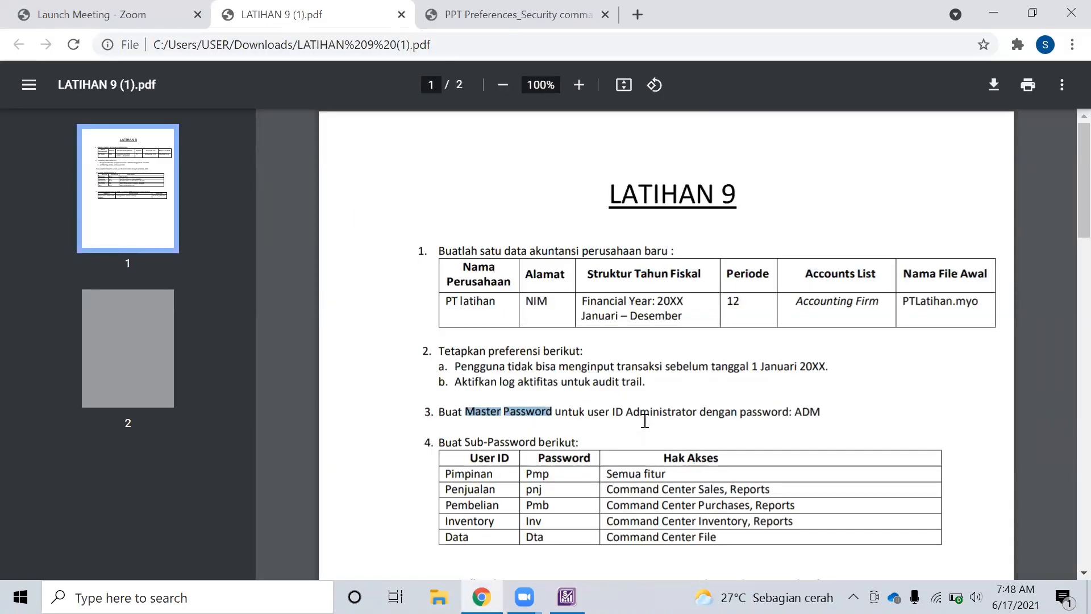
key("alt+Tab")
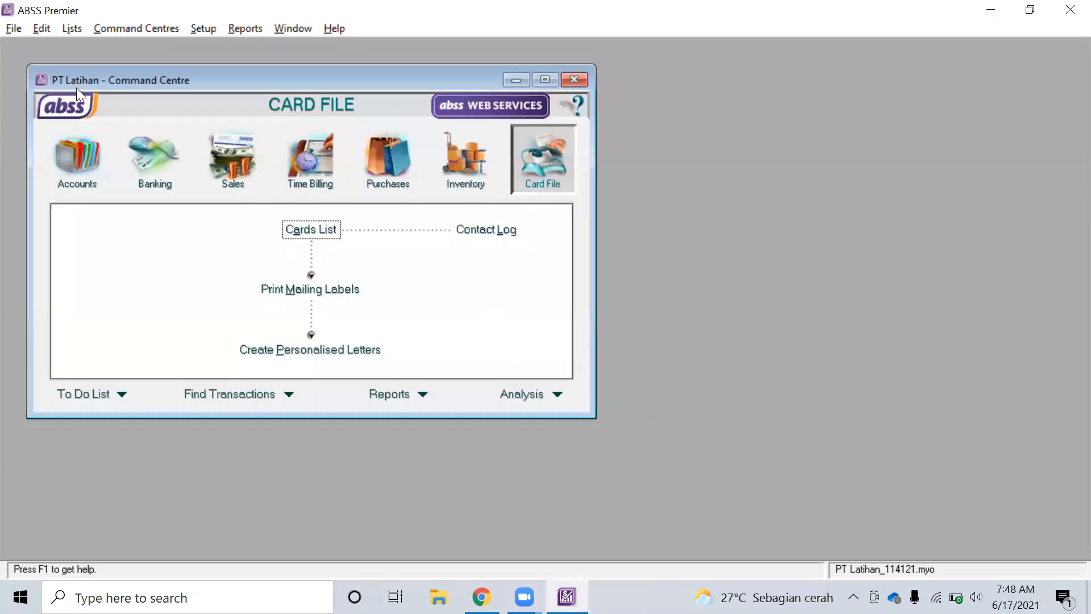
Reopen PT Latihan_114121.myo via File > Open File, declining the backup
left_click(7, 30)
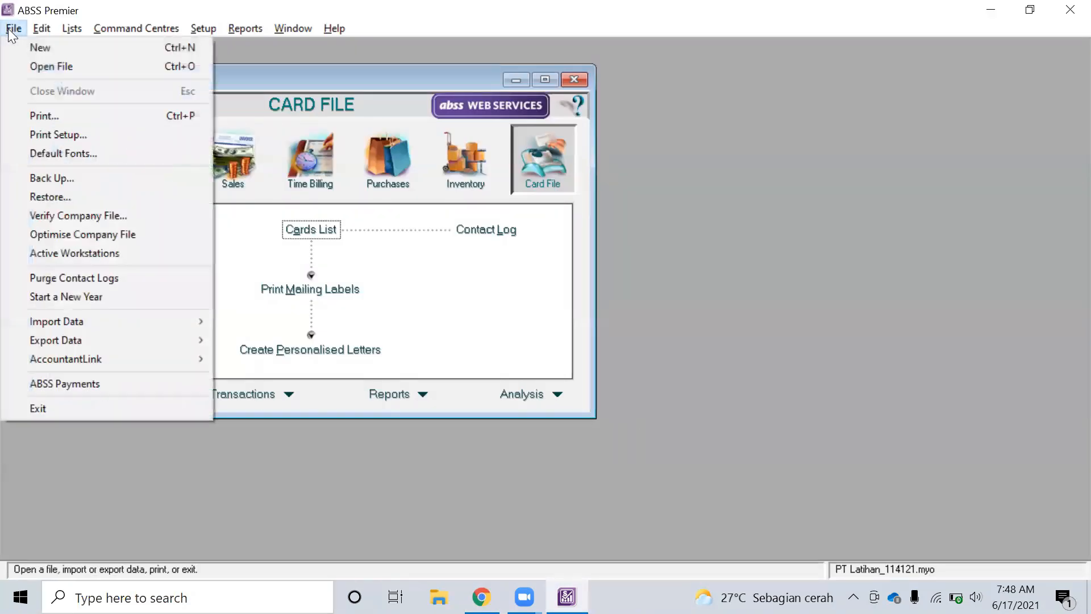
left_click(49, 68)
left_click(597, 433)
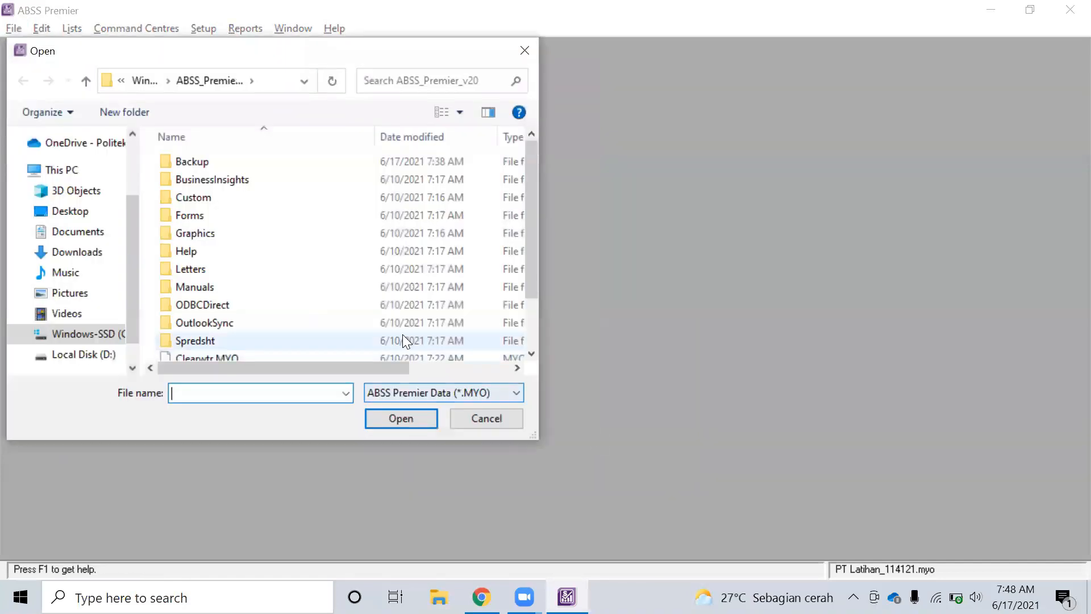
scroll(321, 258, "down", 1)
left_click(307, 348)
left_click(304, 323)
left_click(308, 332)
left_click(425, 420)
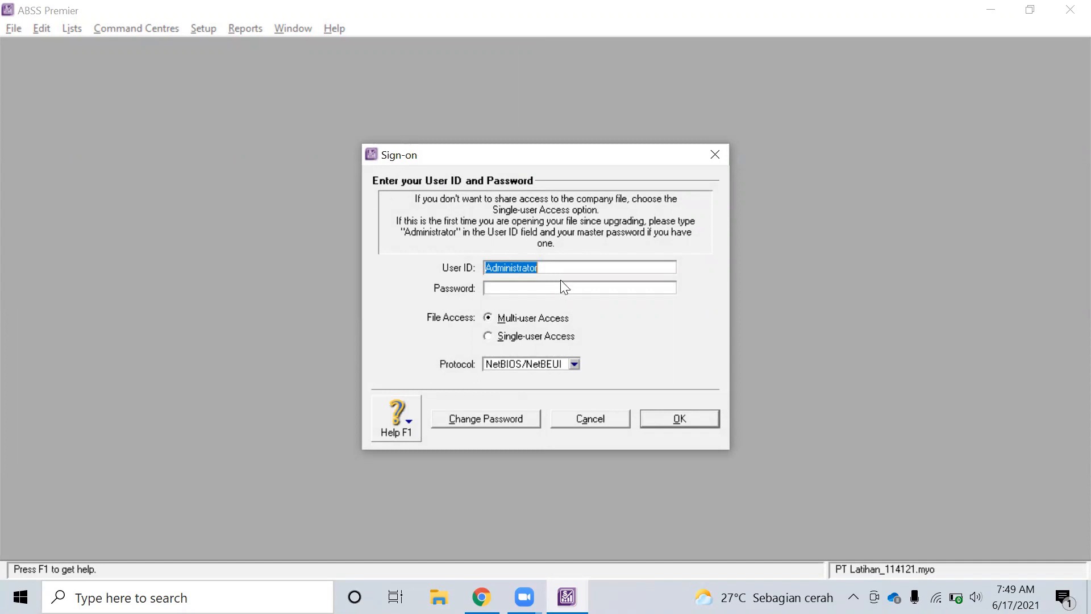
Give the Administrator user a new master password, record it and sign on
key("alt+Tab")
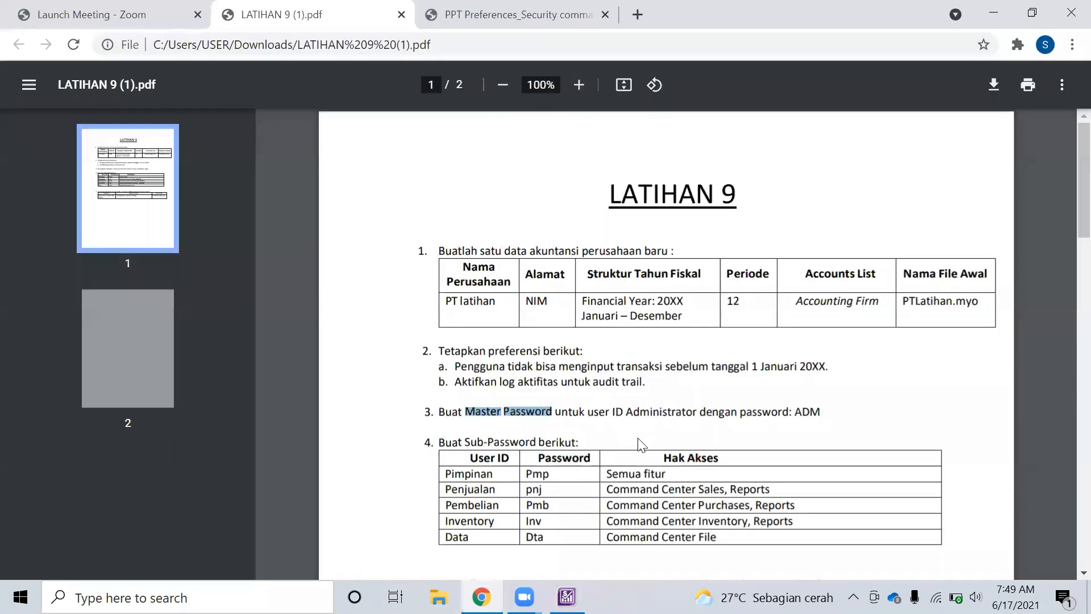
key("alt+Tab")
key("alt+Tab")
key("alt+Tab")
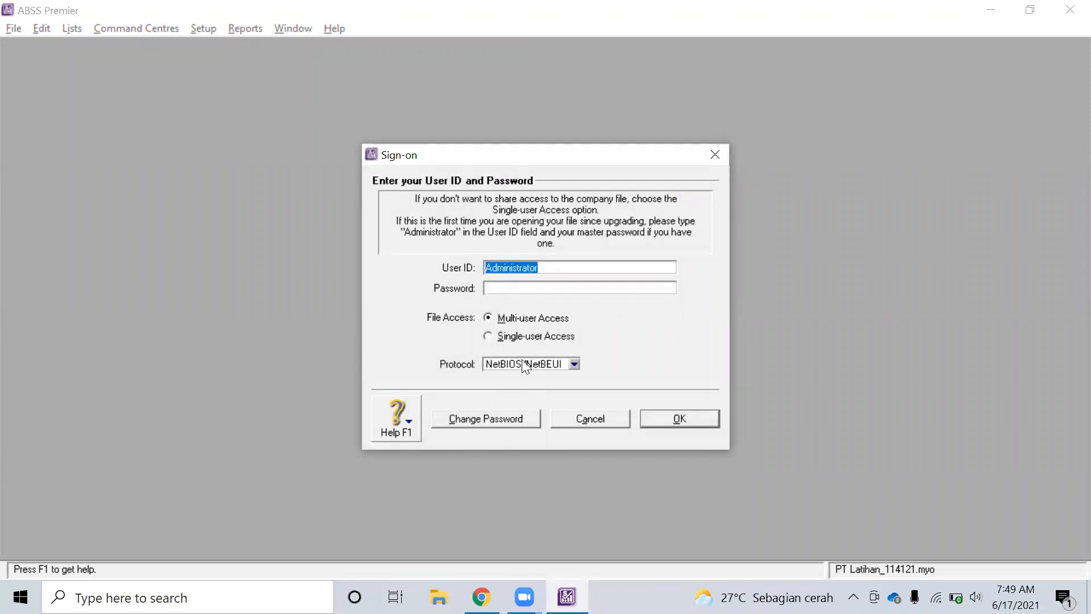
left_click(504, 423)
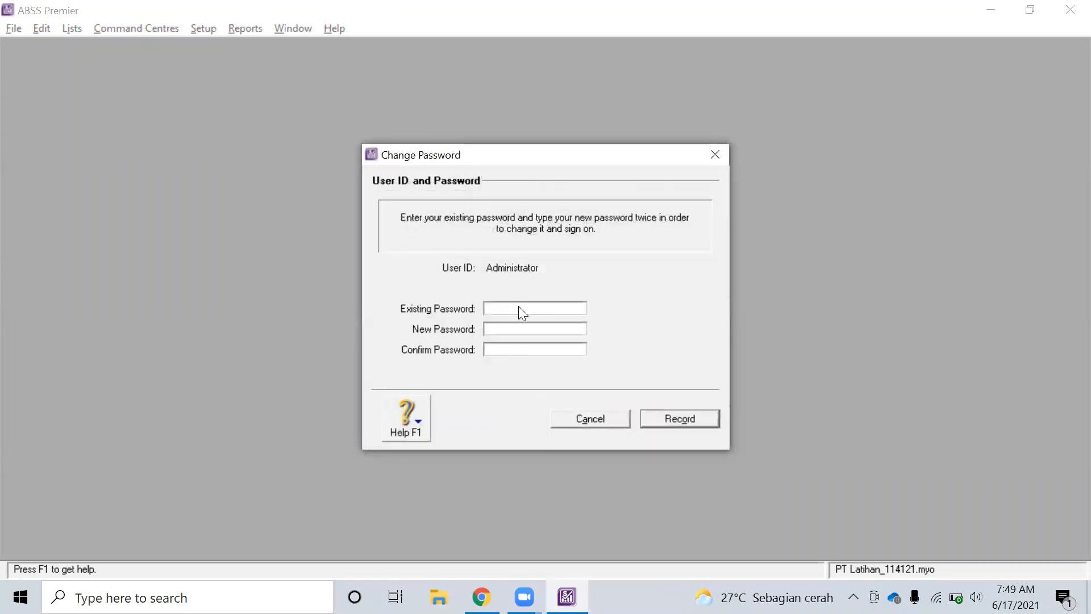
left_click(520, 329)
type("******")
left_click(676, 417)
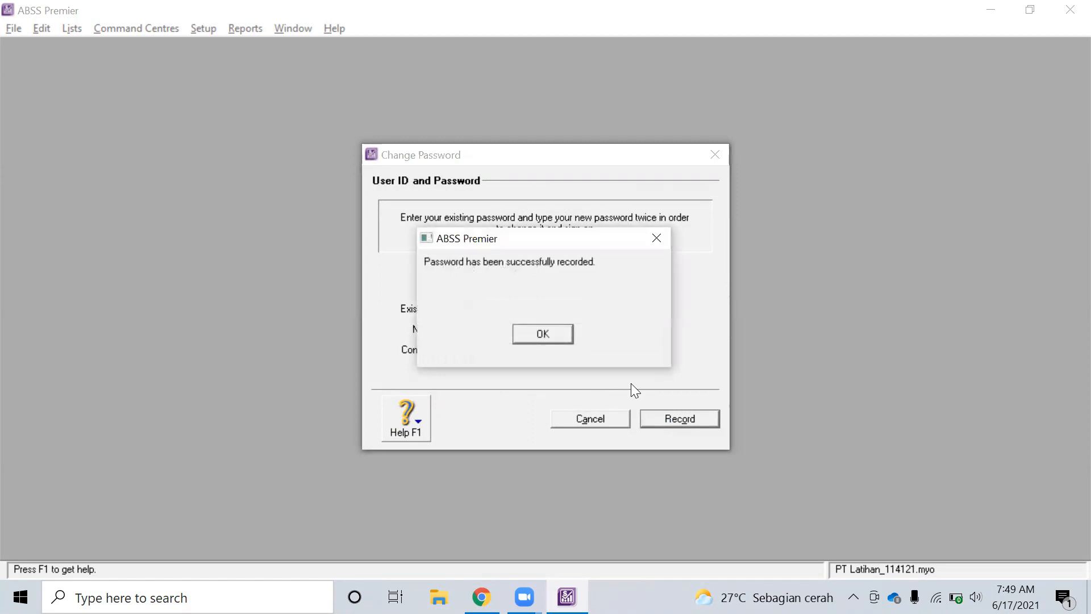
left_click(543, 335)
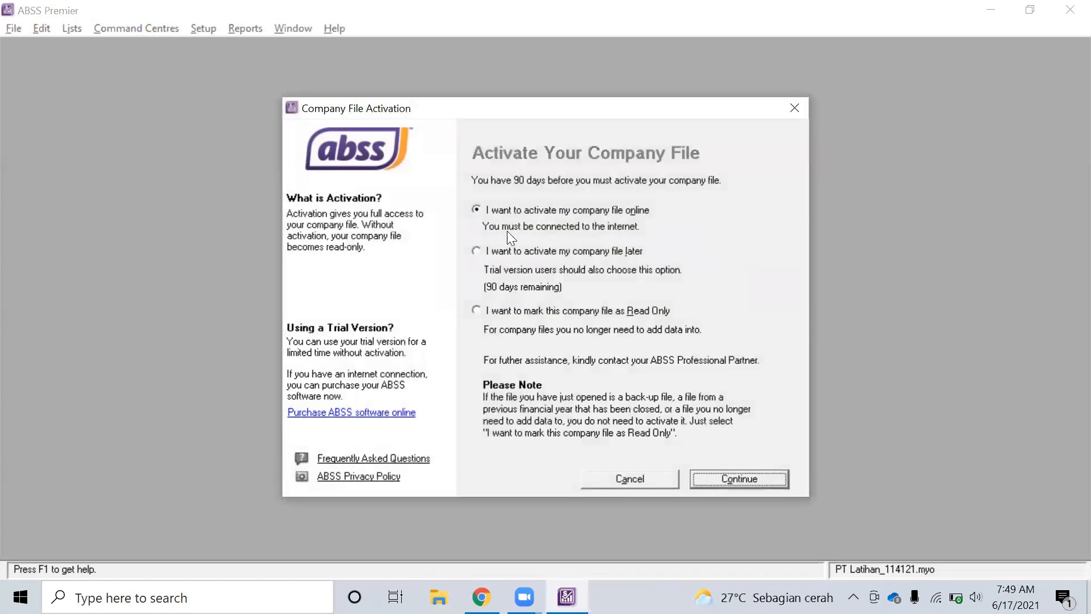
Postpone activation, dismiss the 90-day notice and skip data verification
left_click(505, 253)
left_click(742, 484)
left_click(544, 375)
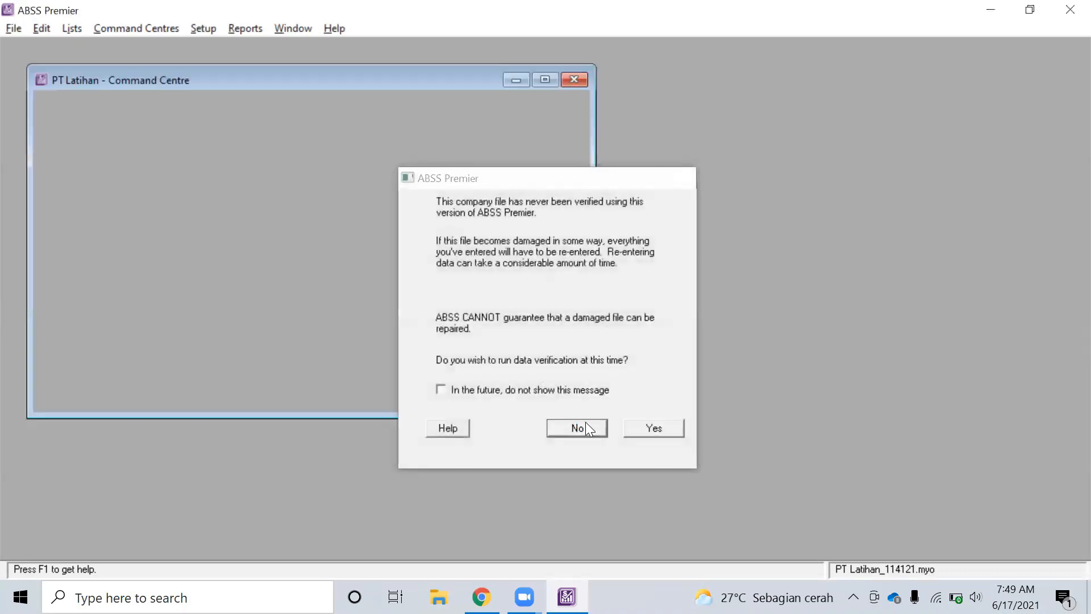
left_click(585, 423)
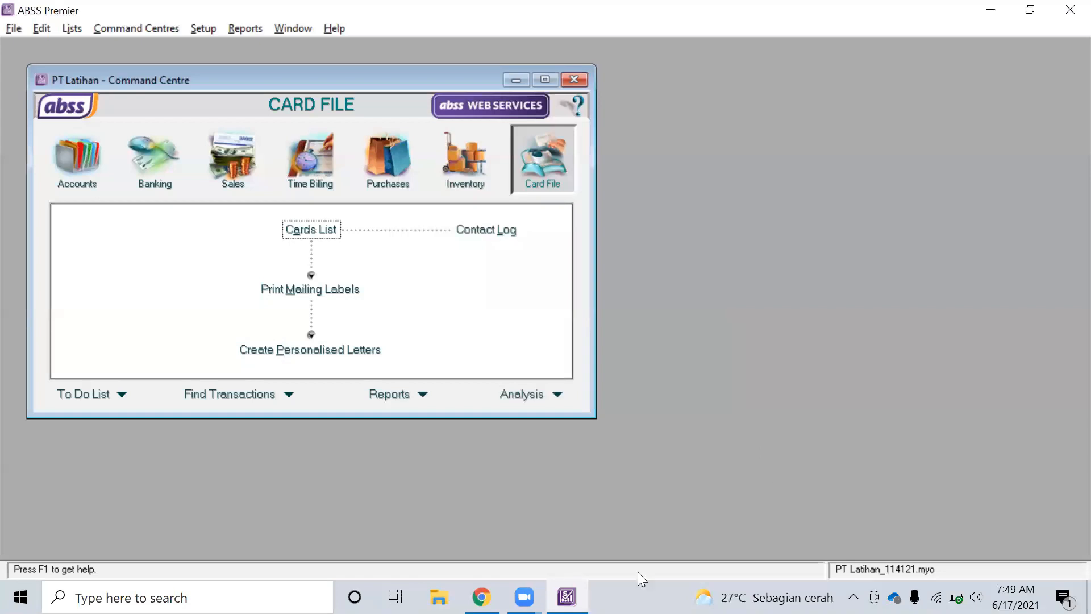
Review task 4's table of sub-passwords and access rights for five users
left_click(481, 597)
scroll(575, 430, "down", 3)
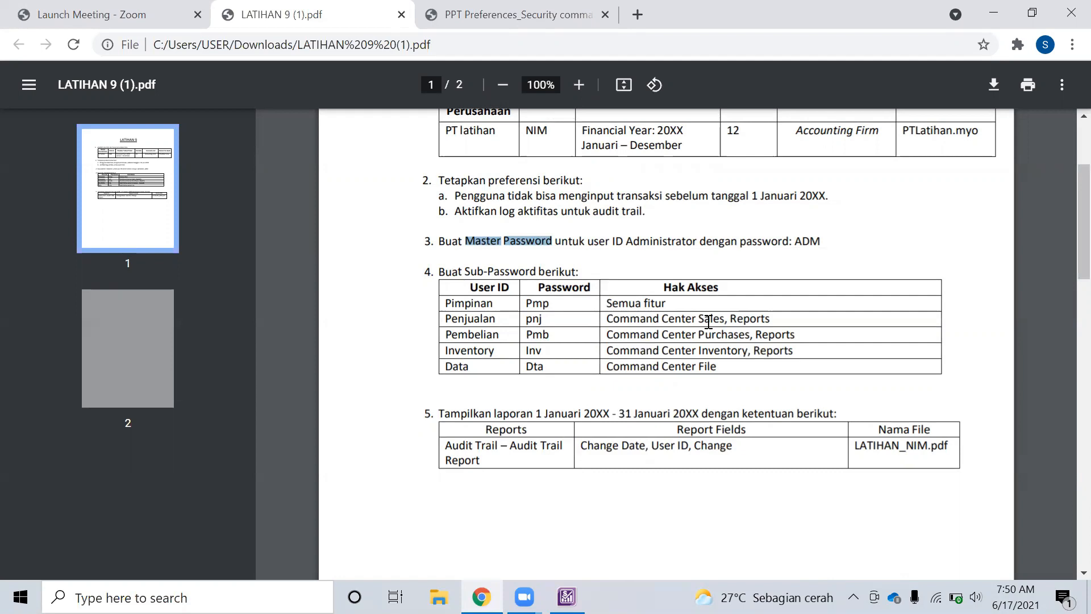
key("alt+Tab")
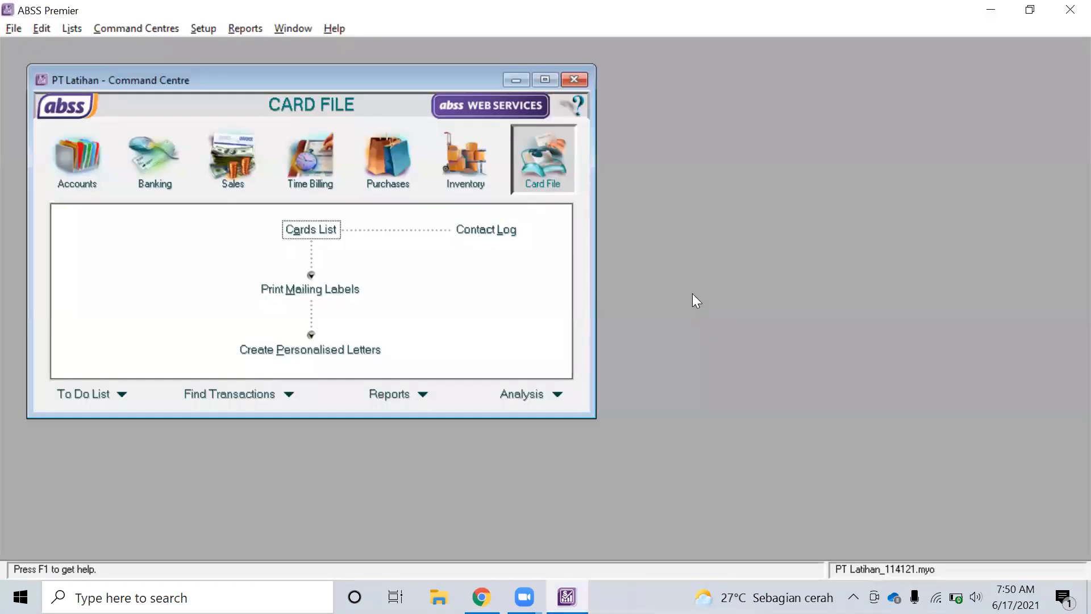
key("alt+Tab")
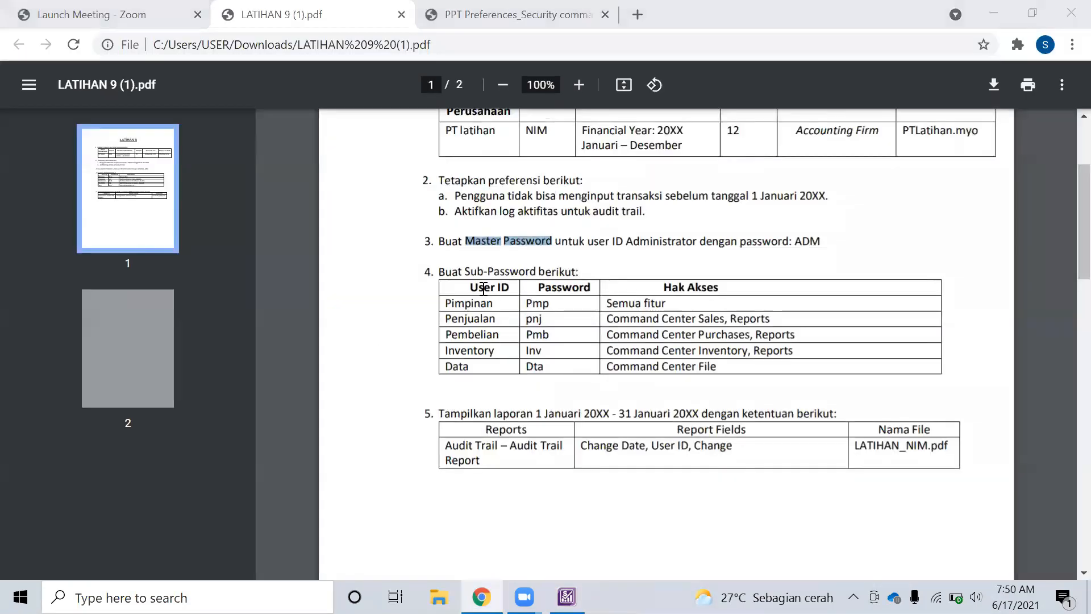
key("alt+Tab")
Browse the company preferences tabs, then open User IDs on the Security tab
left_click(204, 29)
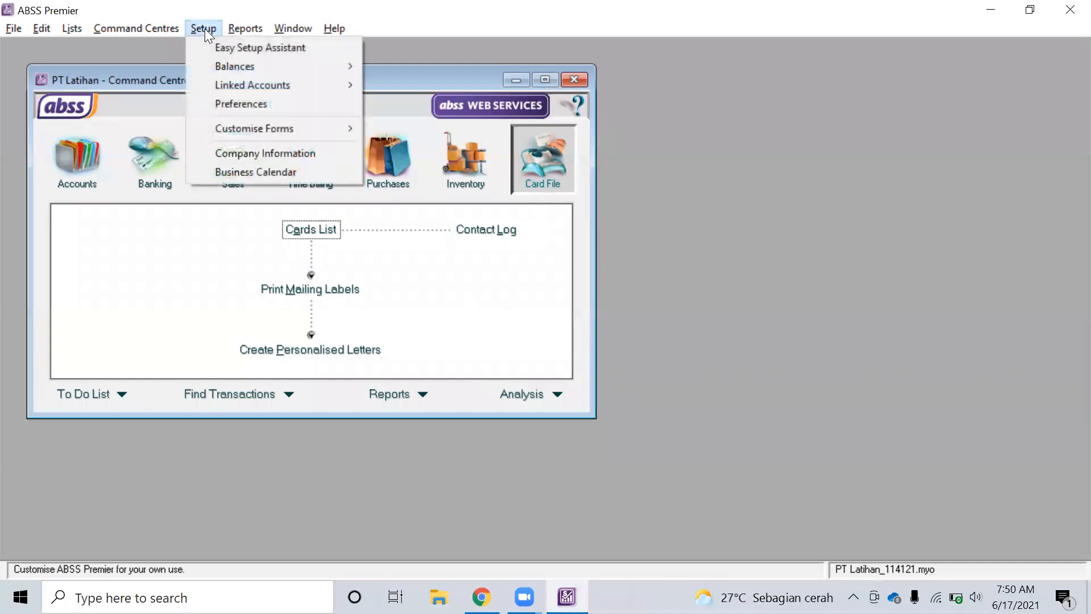
left_click(208, 104)
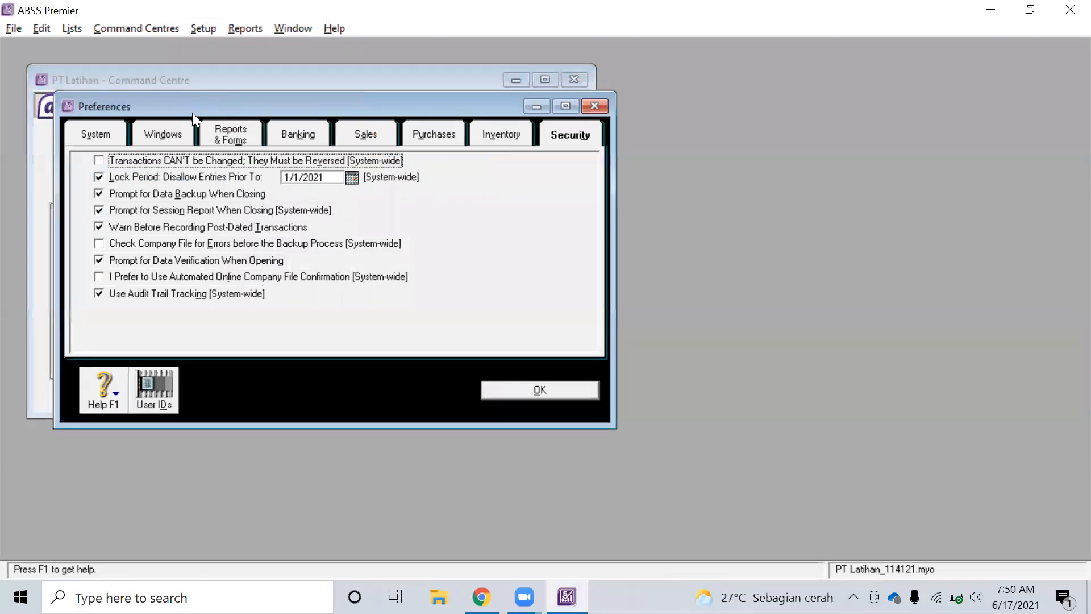
left_click(101, 136)
left_click(223, 132)
left_click(310, 134)
left_click(367, 134)
left_click(435, 134)
left_click(503, 134)
left_click(555, 135)
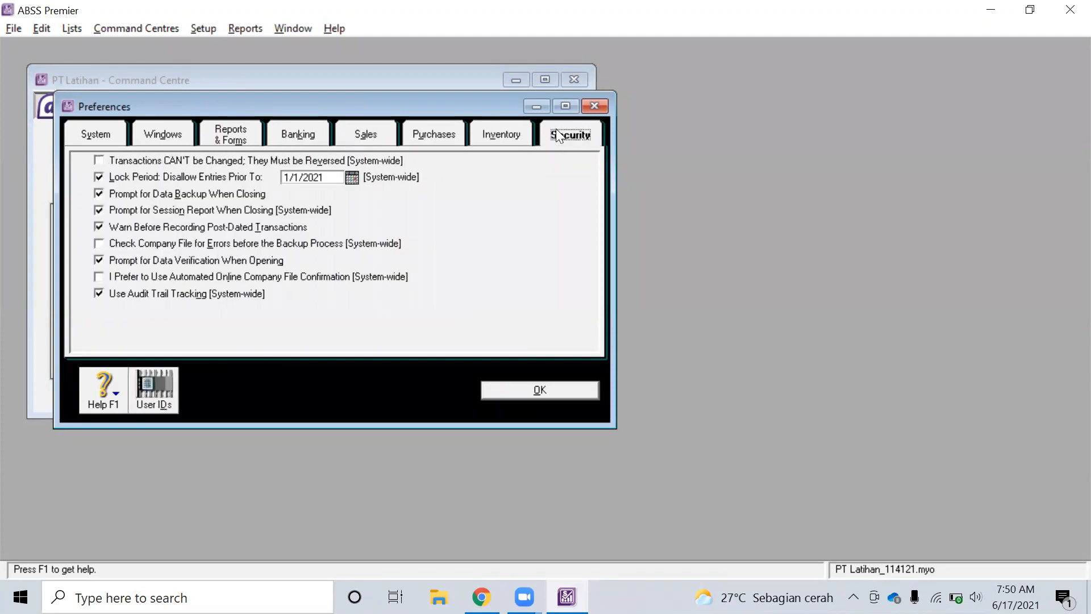
left_click(163, 386)
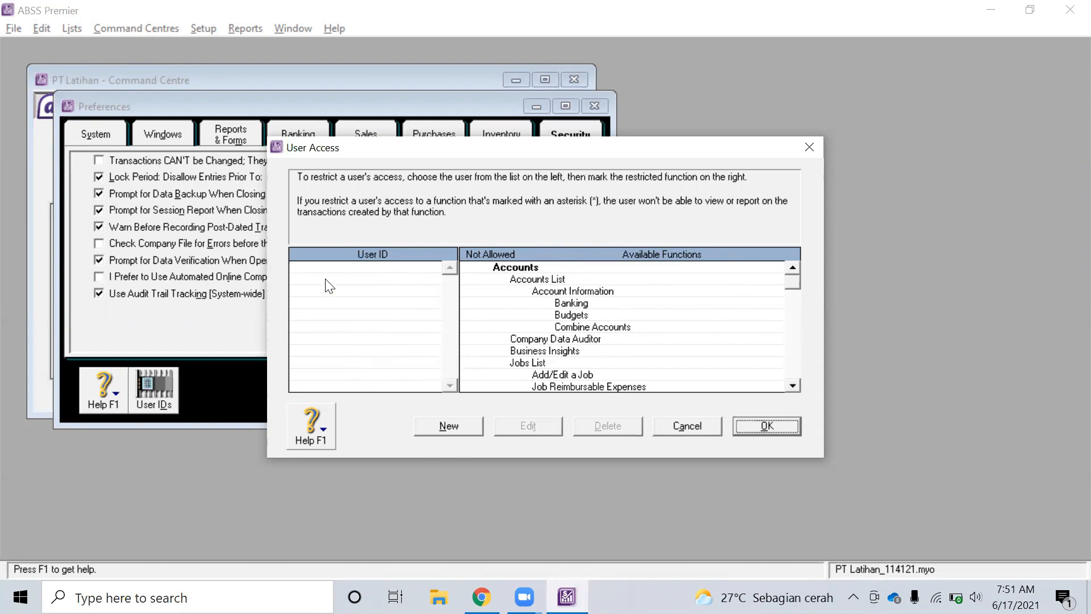
Scroll the User Access list and start a new user, checking the PDF's sub-user table
scroll(519, 325, "down", 10)
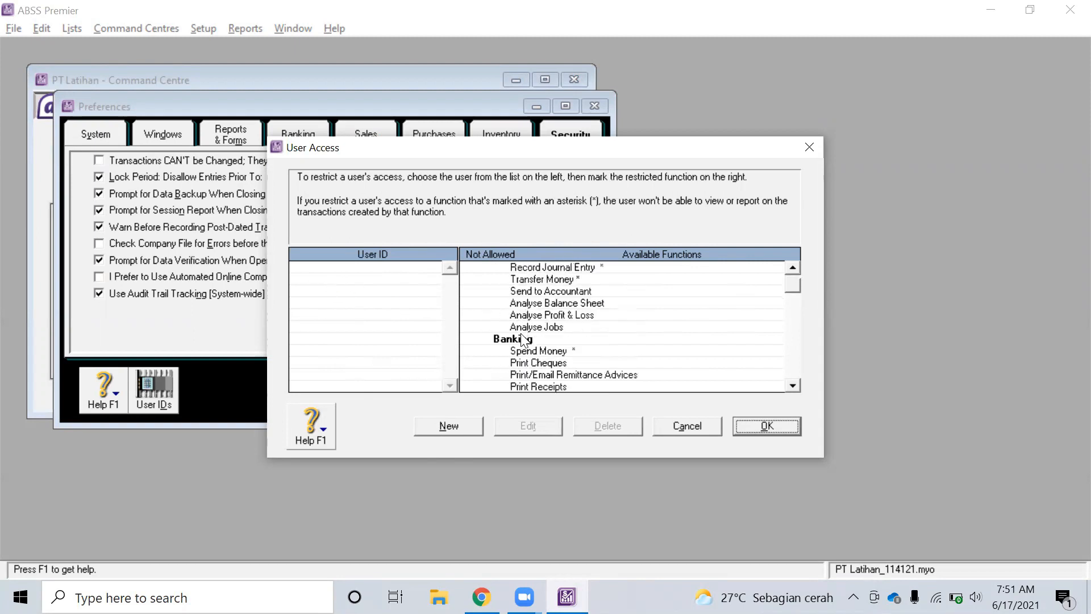
scroll(523, 340, "down", 3)
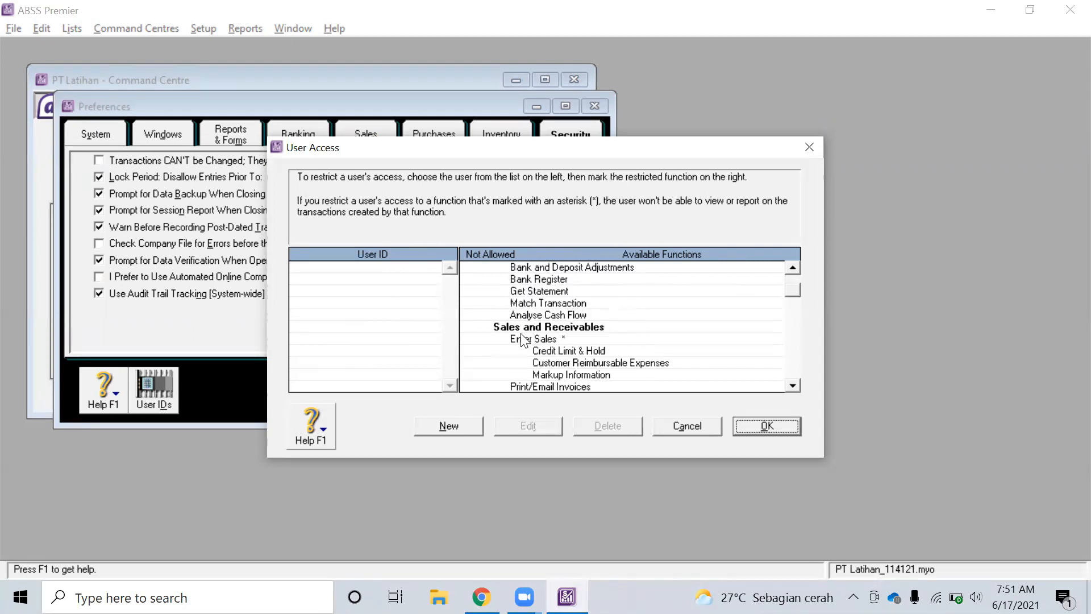
scroll(523, 340, "up", 1)
scroll(528, 339, "up", 1)
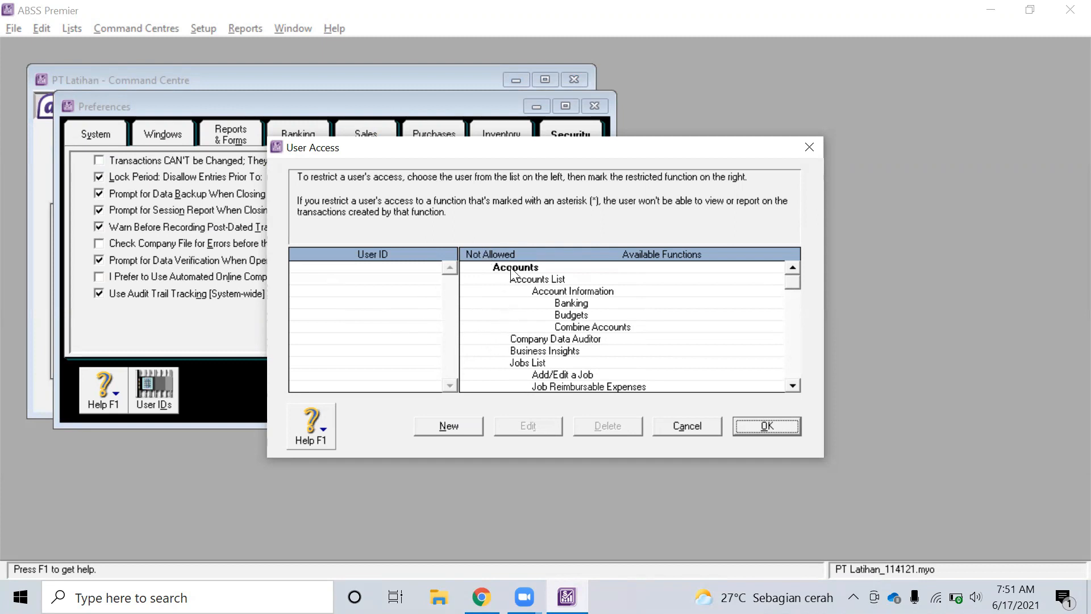
scroll(518, 296, "down", 5)
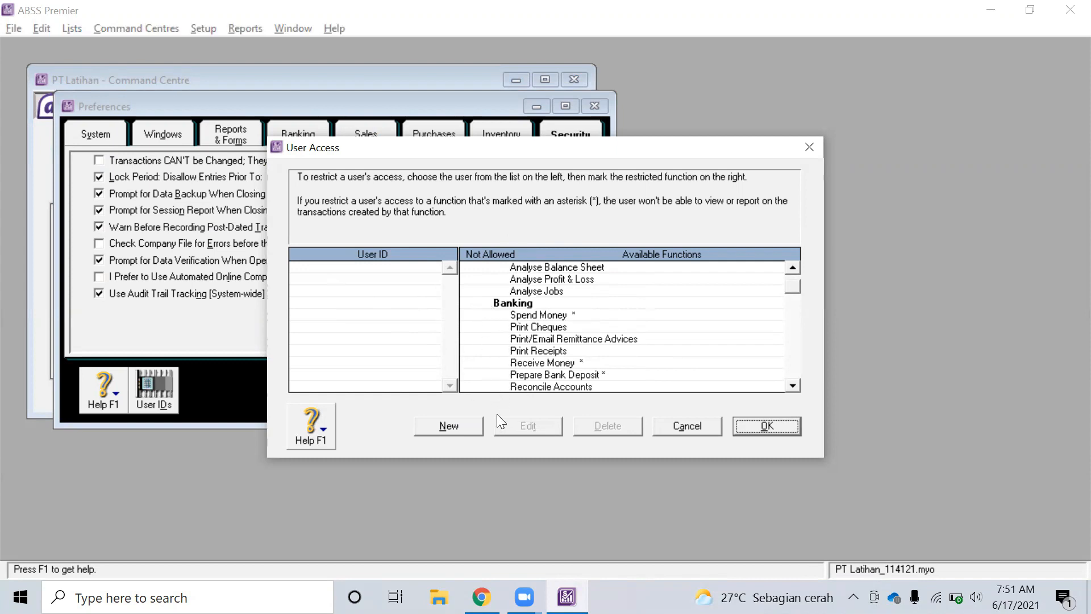
left_click(458, 427)
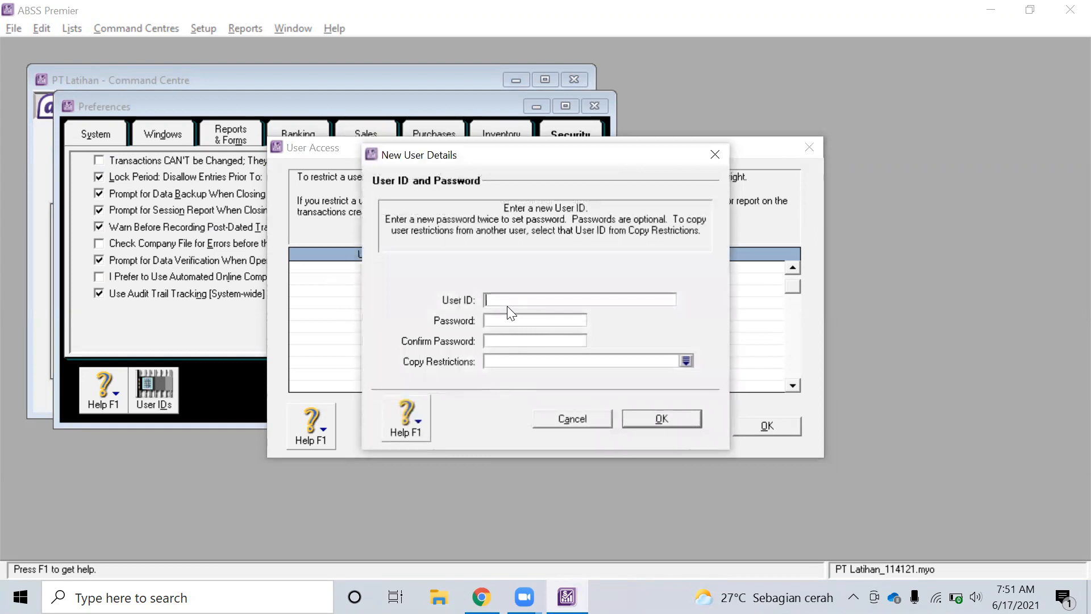
key("alt+Tab")
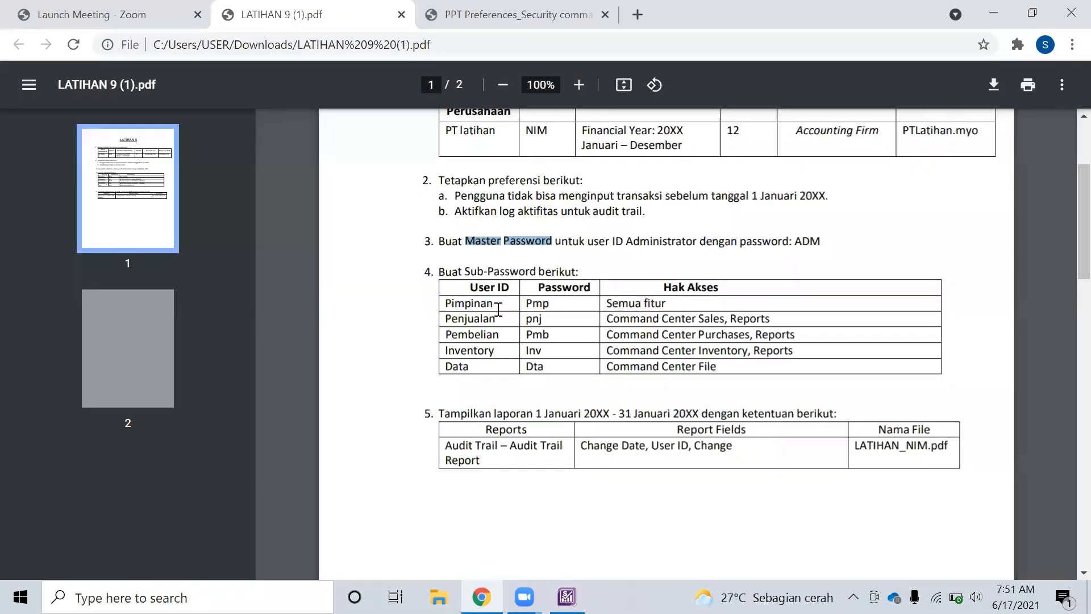
key("alt+Tab")
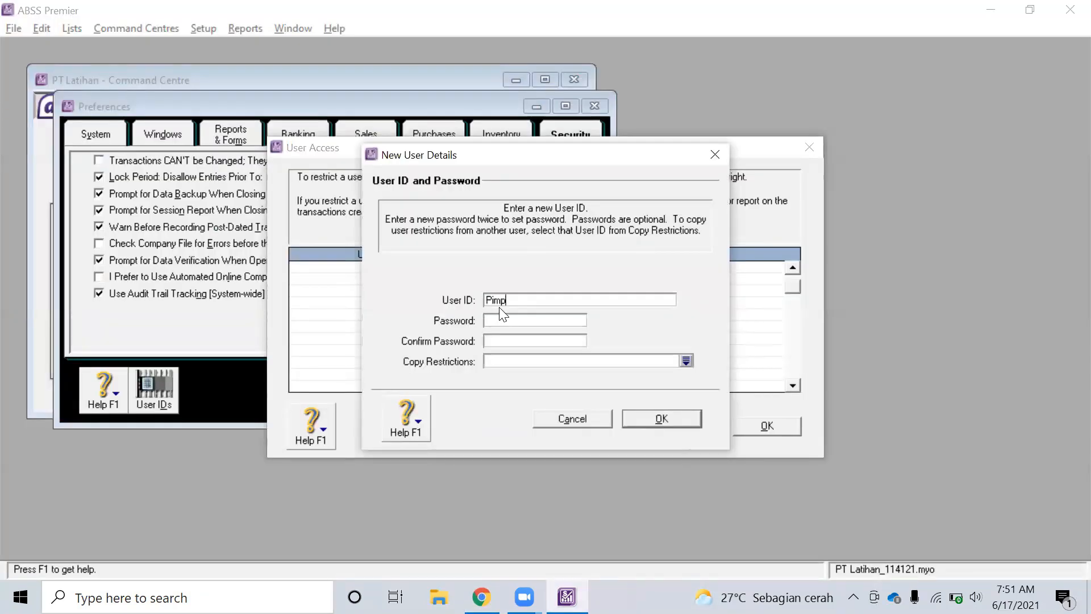
Create user Pimpinan with its password and no copied restrictions
type("Pimpinan")
key("Tab")
key("alt+Tab")
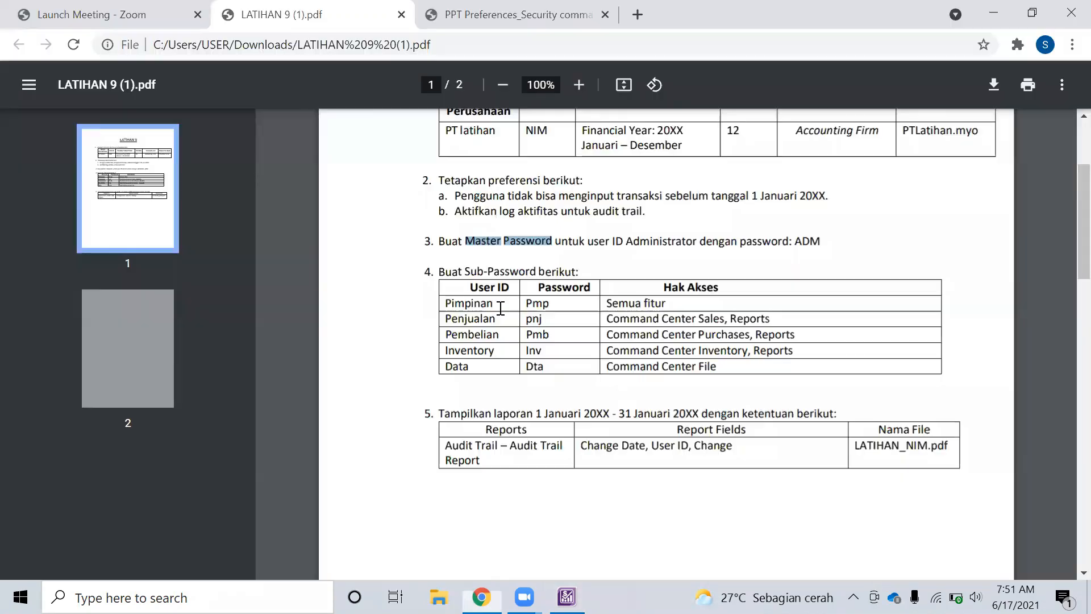
key("alt+Tab")
key("alt+Tab")
key("alt+Tab")
key("alt+Tab")
key("alt+Tab")
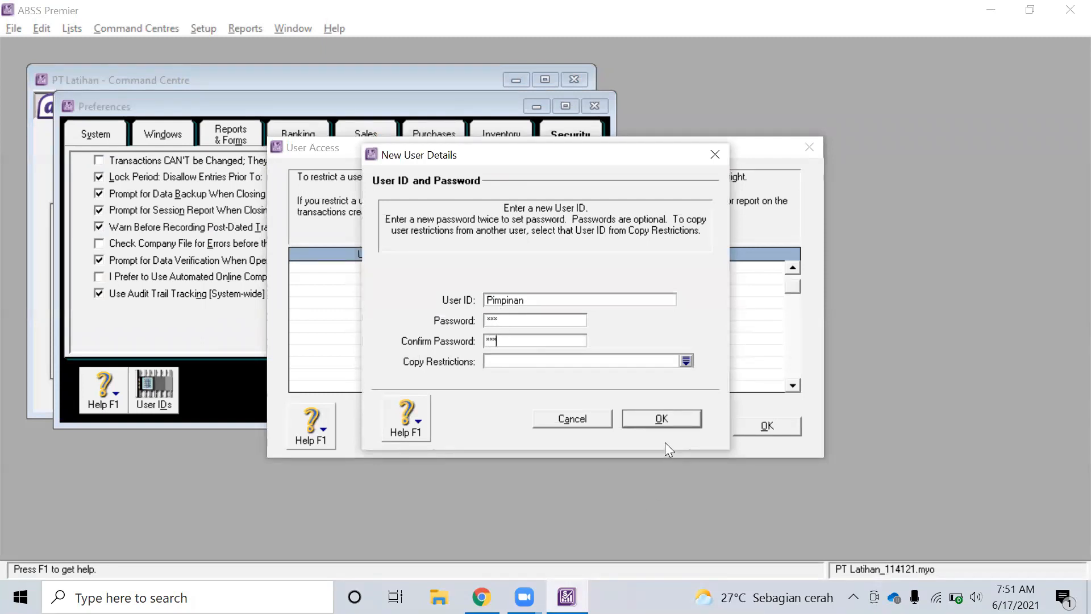
left_click(686, 361)
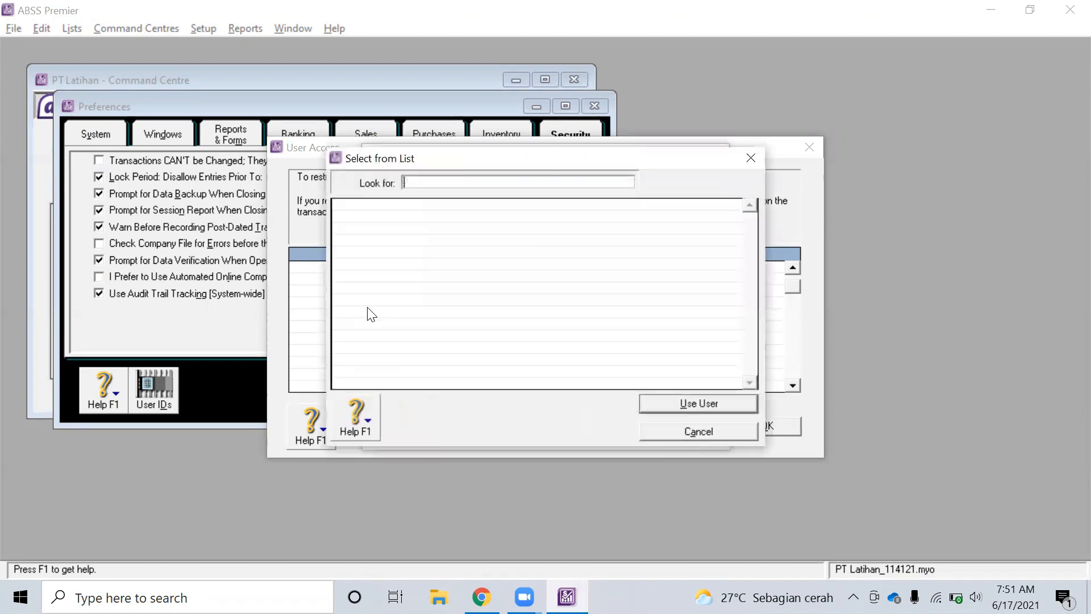
left_click(717, 427)
left_click(675, 419)
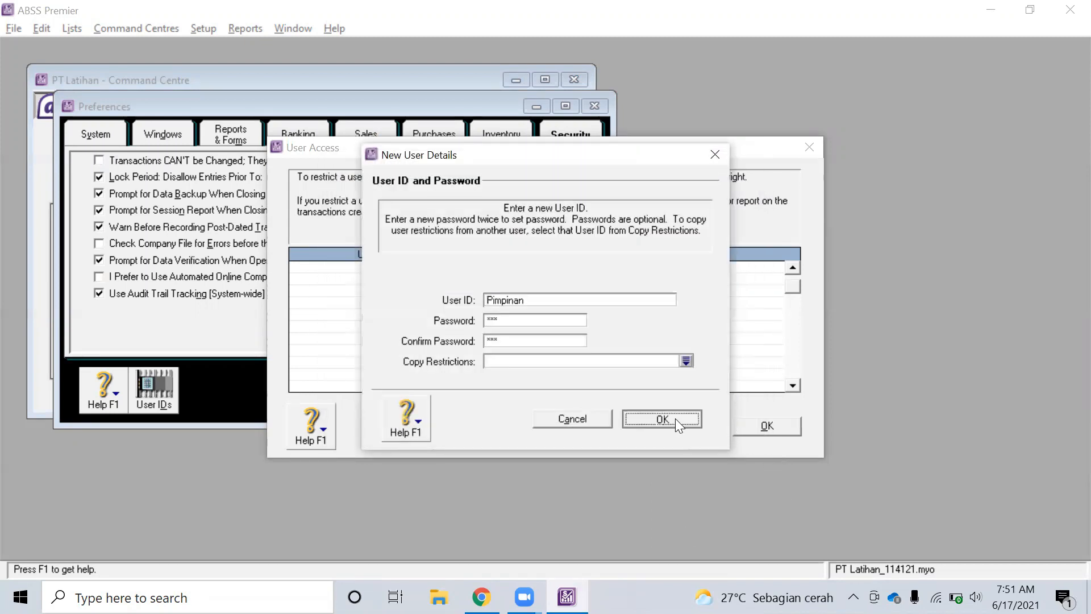
Check the required access rights in the PDF and begin adding the next user
key("alt+Tab")
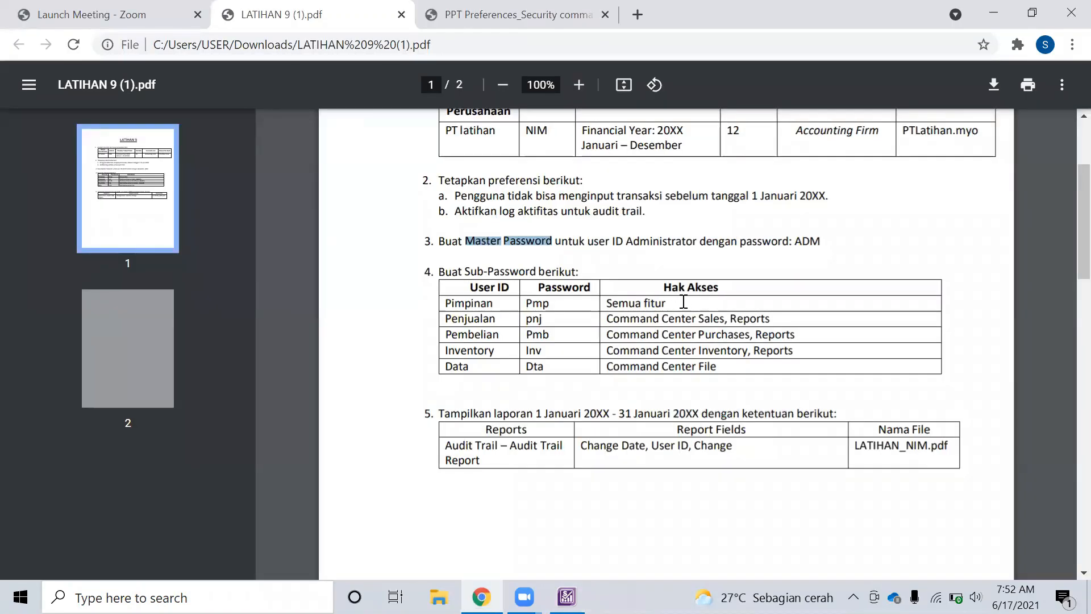
key("alt+Tab")
left_click(460, 426)
Give the Penjualan user its password and save it to the User ID list
key("alt+Tab")
key("alt+Tab")
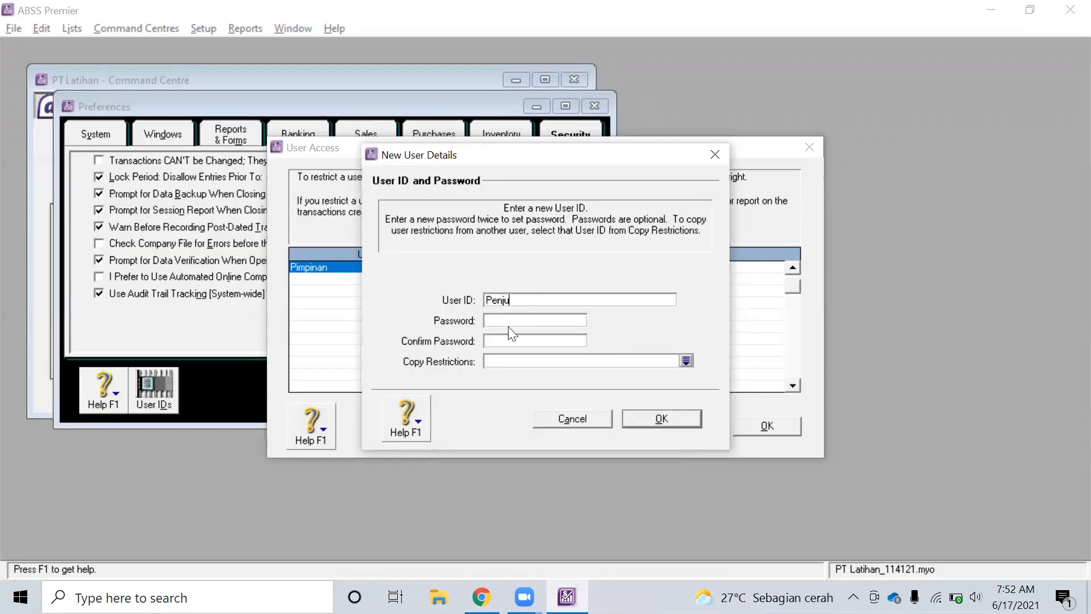
key("Tab")
key("alt+Tab")
key("alt+Tab")
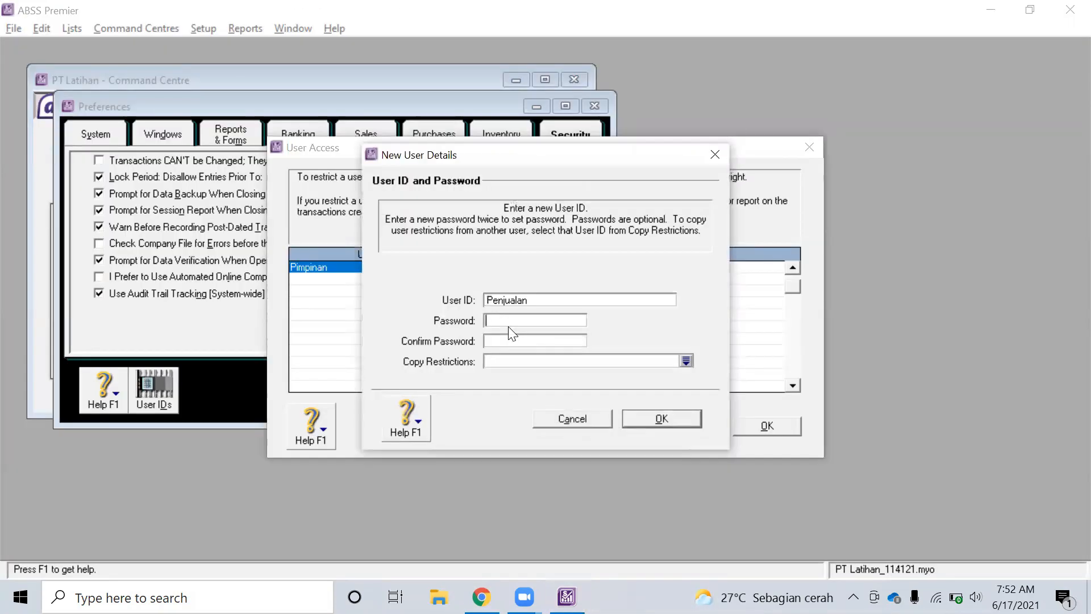
type("Pn")
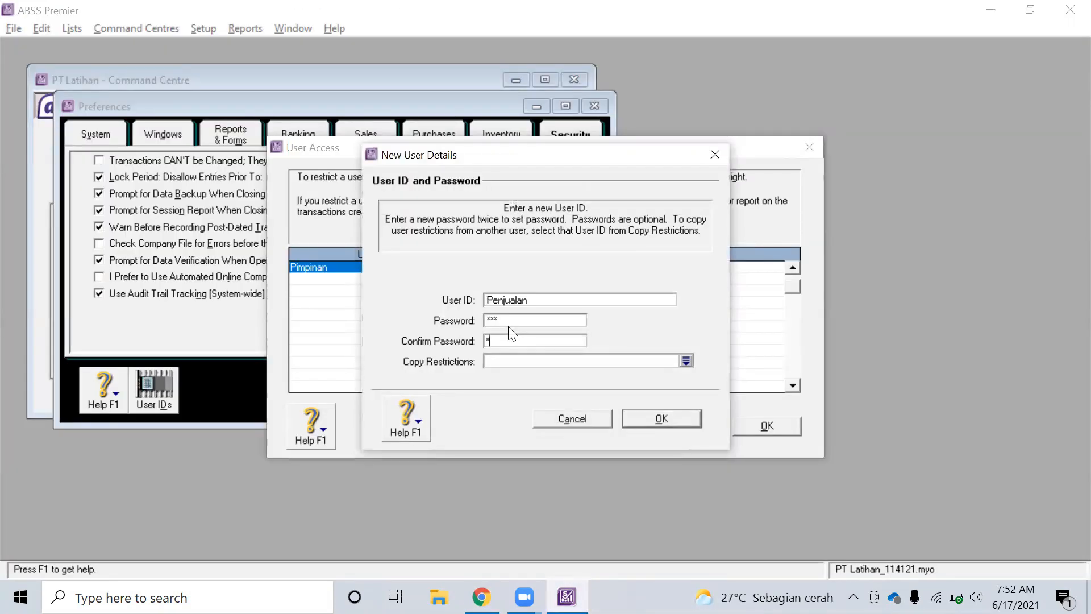
left_click(675, 424)
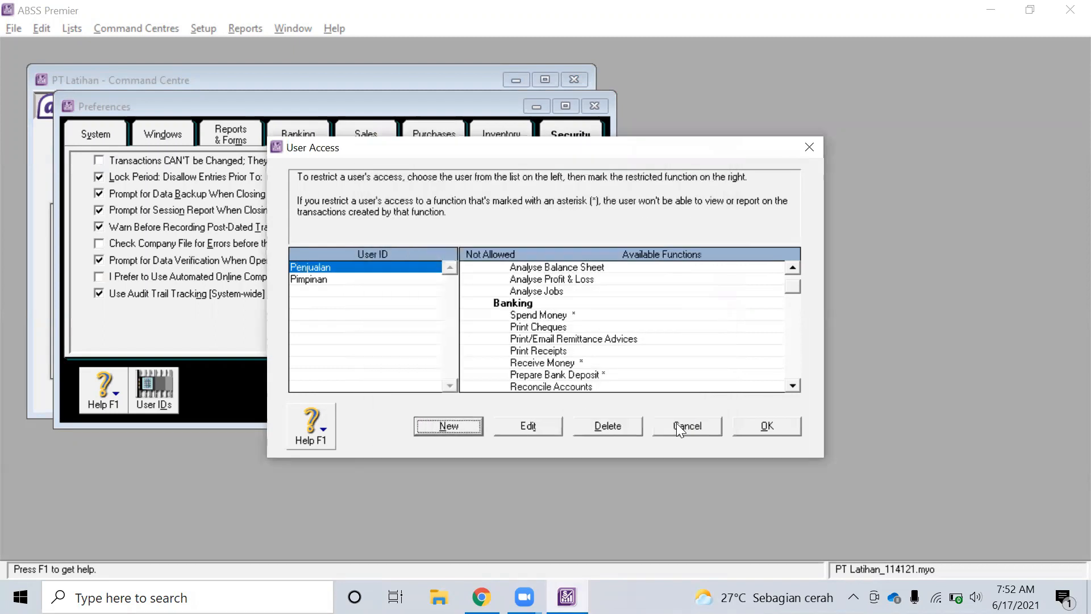
key("alt+Tab")
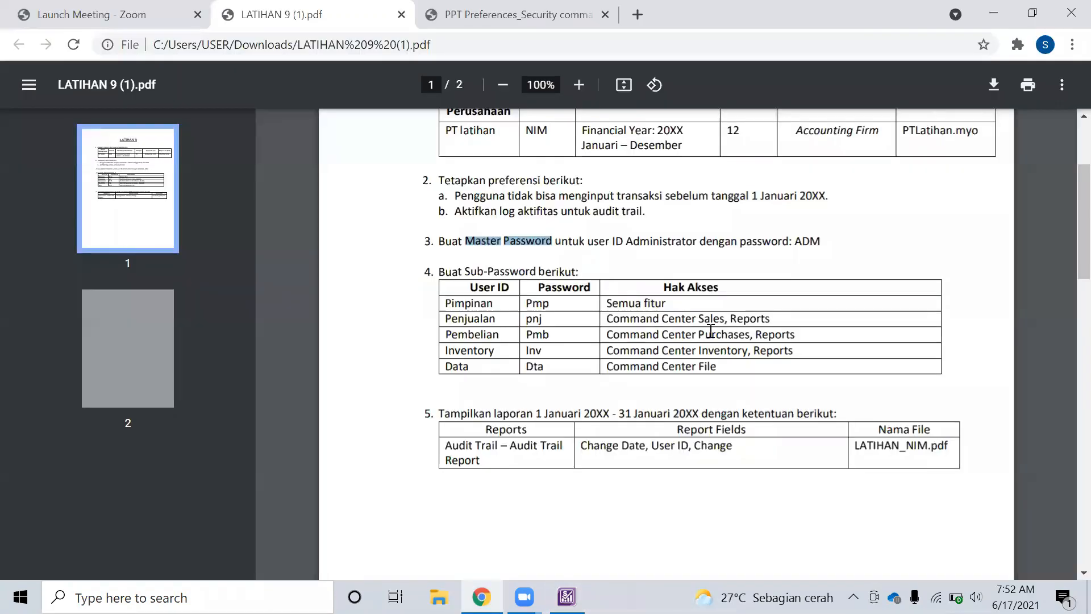
key("alt+Tab")
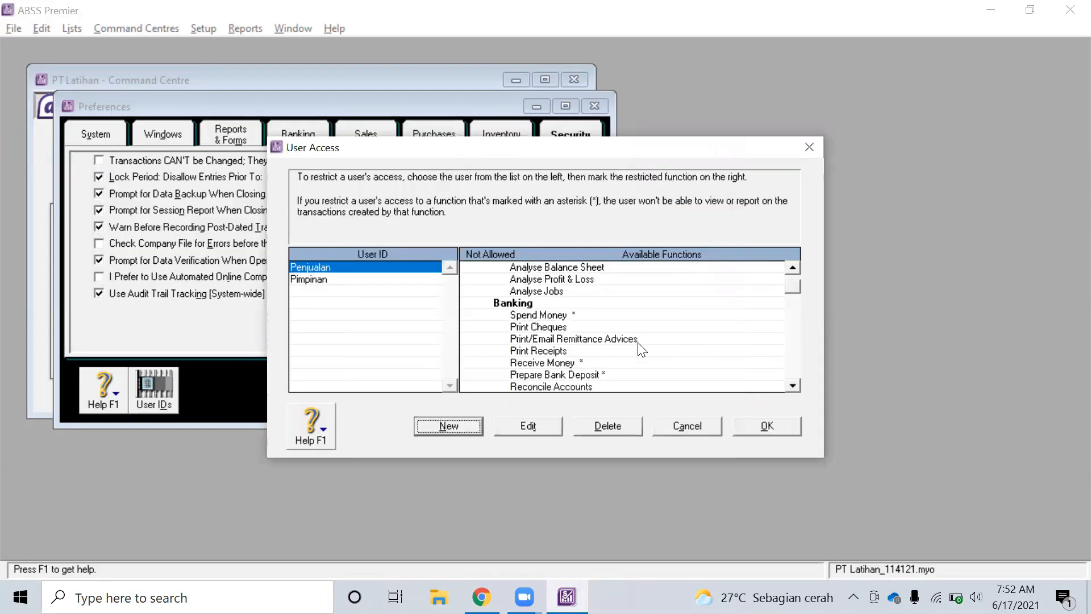
For Penjualan, set Accounts, Time Billing, Purchases, Inventory, Card File and Lists to Not Allowed
left_click(474, 267)
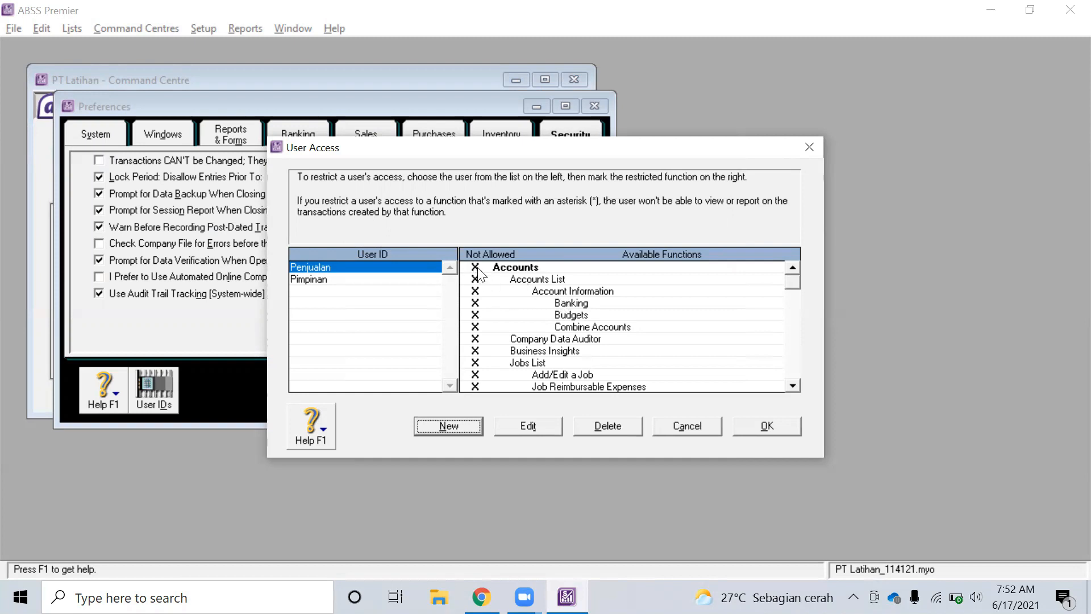
scroll(500, 273, "down", 6)
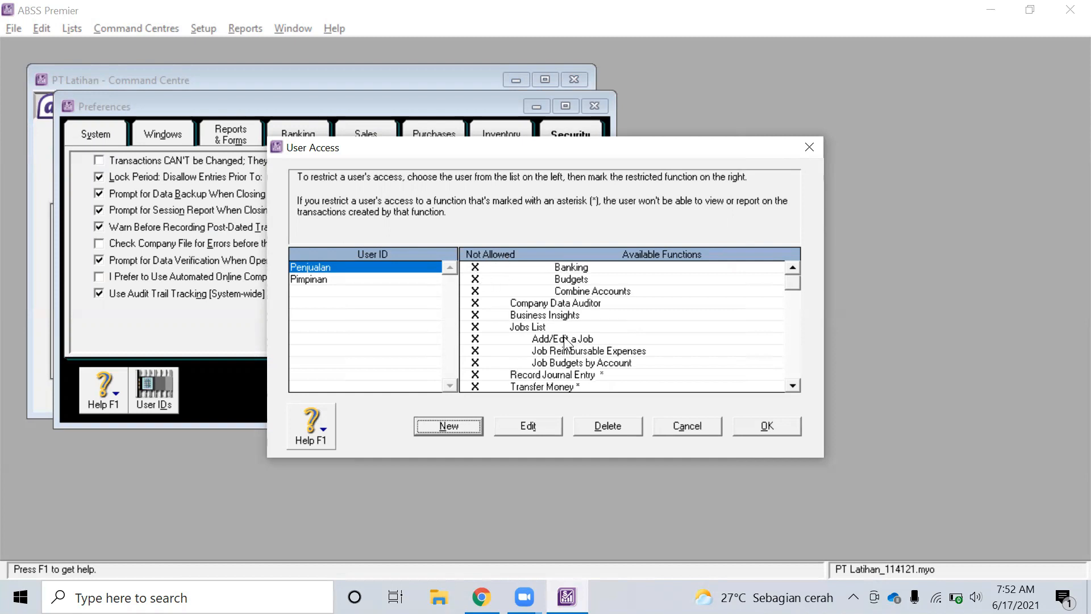
scroll(484, 310, "down", 10)
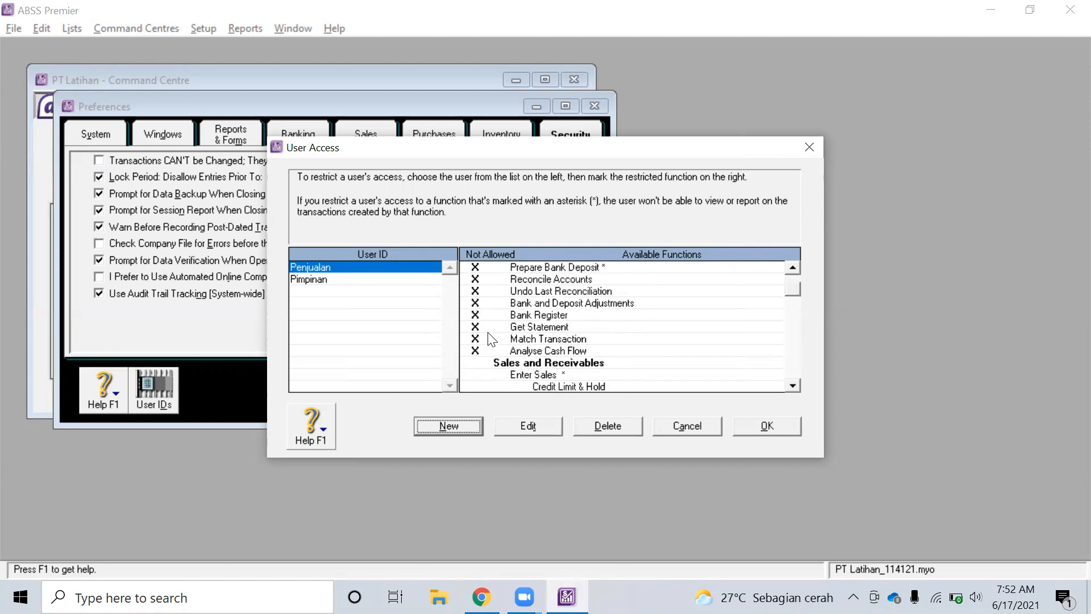
scroll(522, 319, "down", 1)
left_click(480, 325)
scroll(534, 341, "down", 4)
left_click(475, 267)
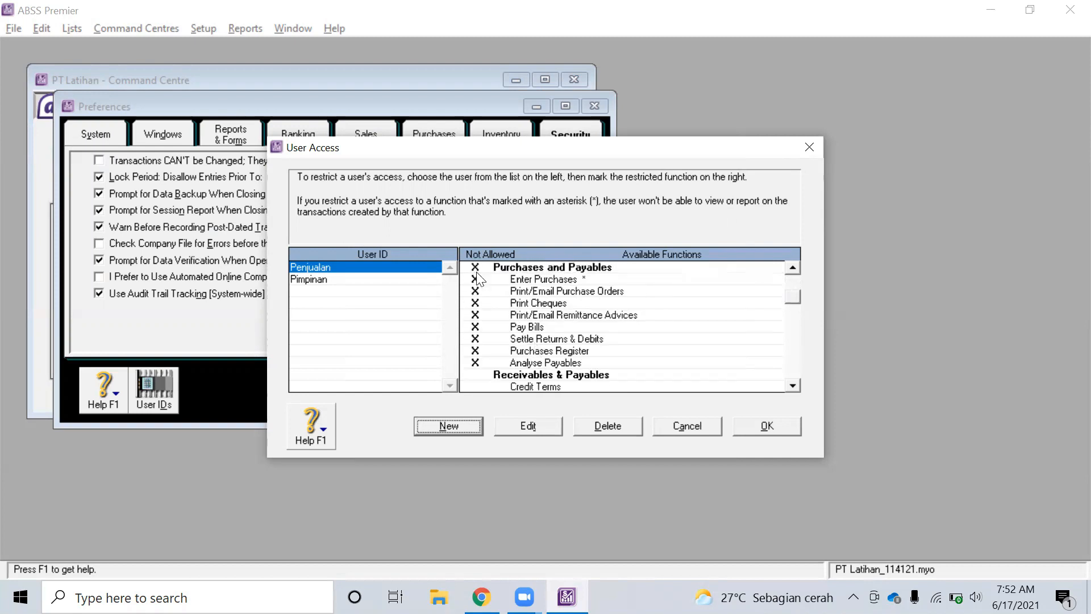
scroll(482, 376, "down", 4)
left_click(476, 316)
scroll(515, 349, "down", 3)
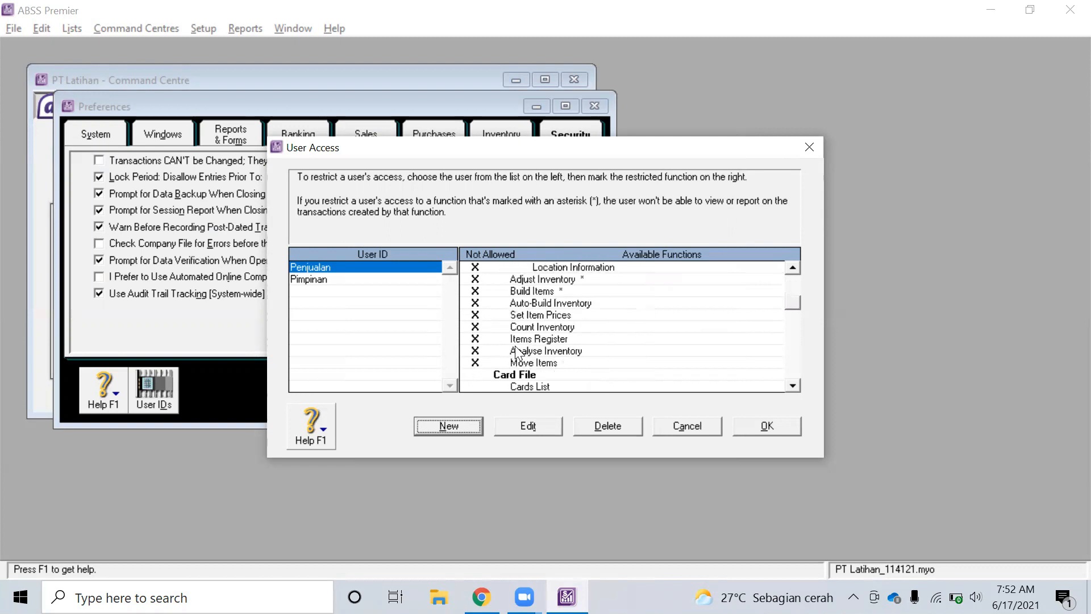
left_click(475, 375)
scroll(513, 340, "down", 3)
scroll(512, 340, "down", 3)
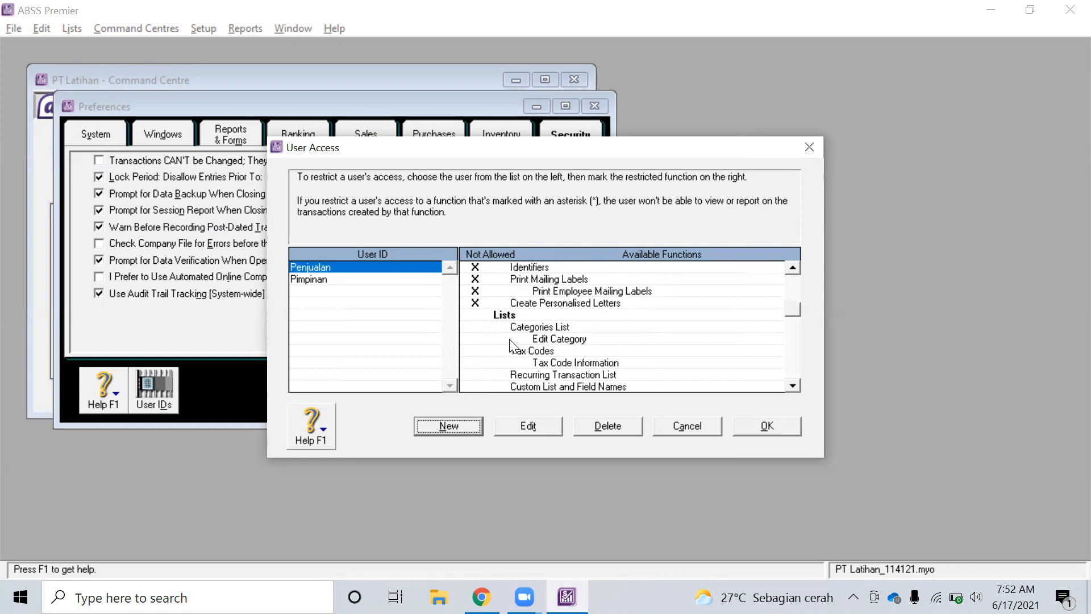
left_click(477, 316)
Also block Penjualan from Setup, All Command Centres and File functions
scroll(559, 344, "down", 3)
scroll(560, 344, "up", 2)
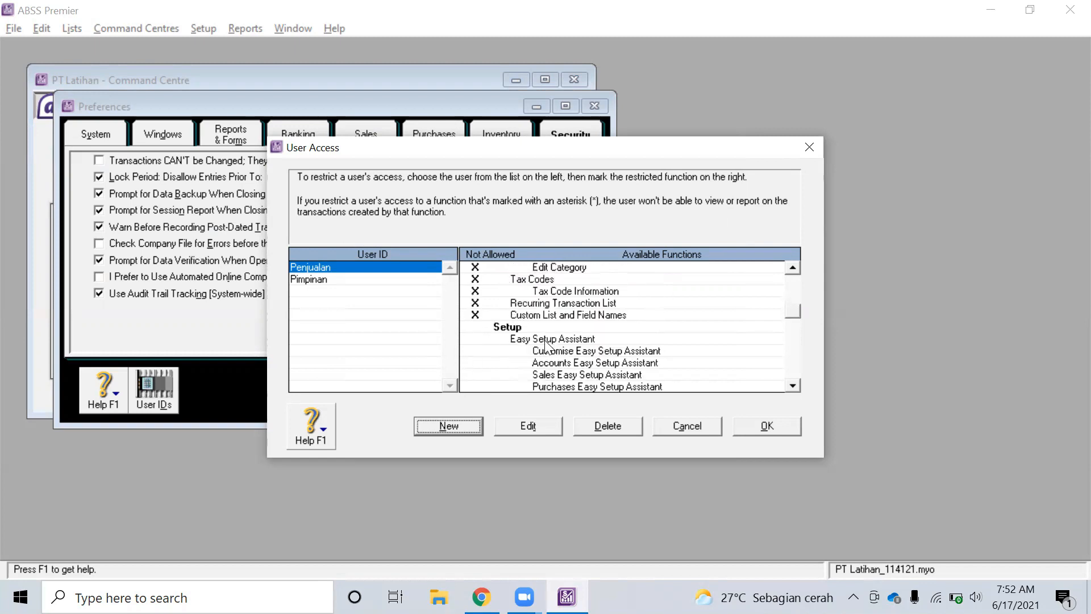
left_click(478, 328)
scroll(611, 344, "down", 5)
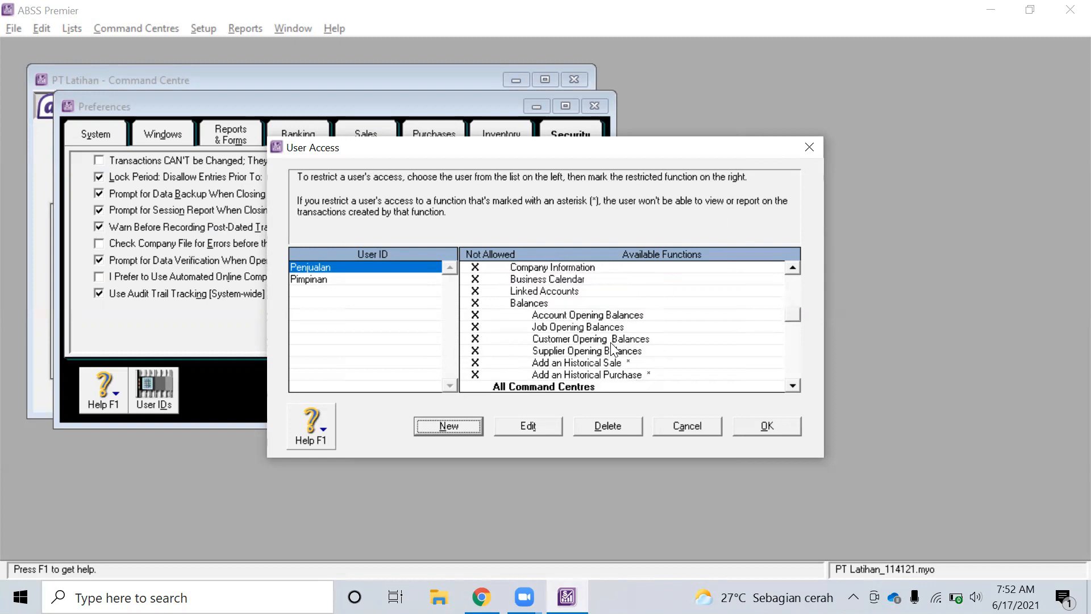
left_click(471, 280)
scroll(575, 313, "down", 3)
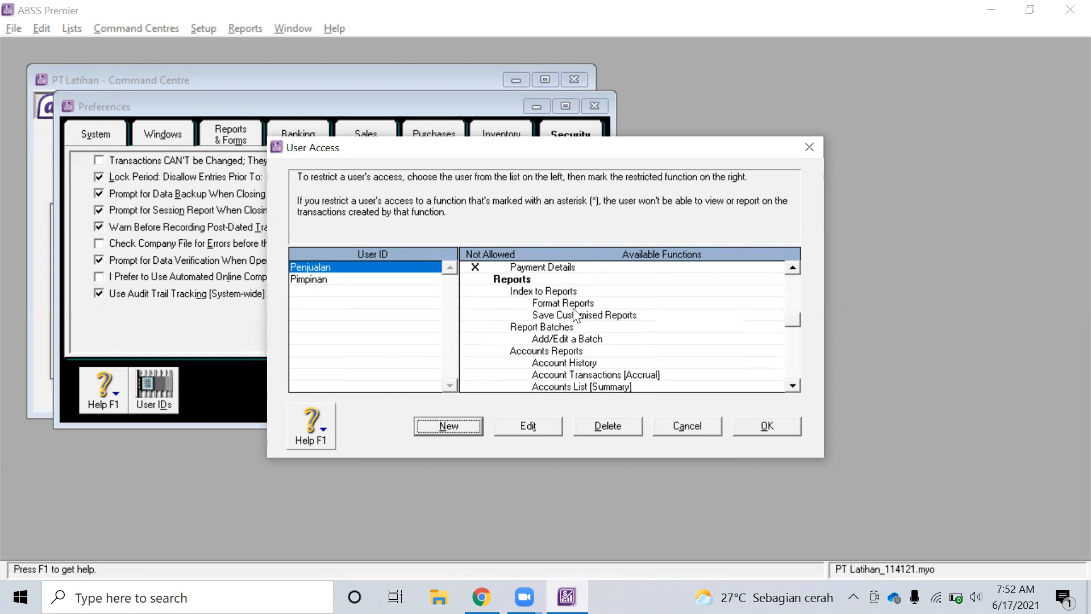
scroll(576, 312, "down", 5)
key("alt+Tab")
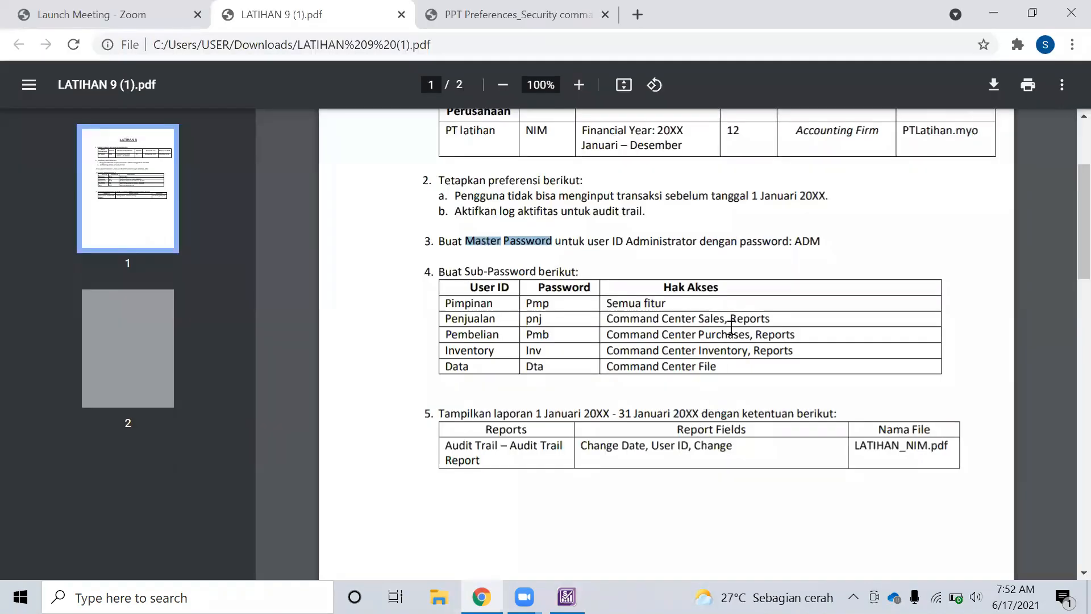
key("alt+Tab")
scroll(533, 331, "up", 6)
scroll(533, 331, "down", 10)
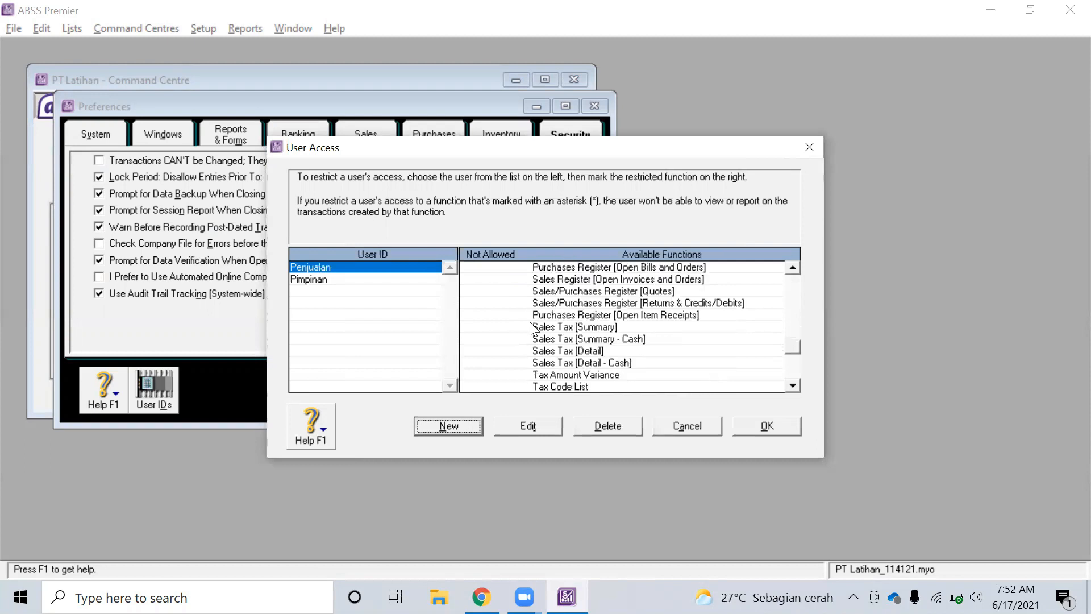
scroll(533, 330, "down", 10)
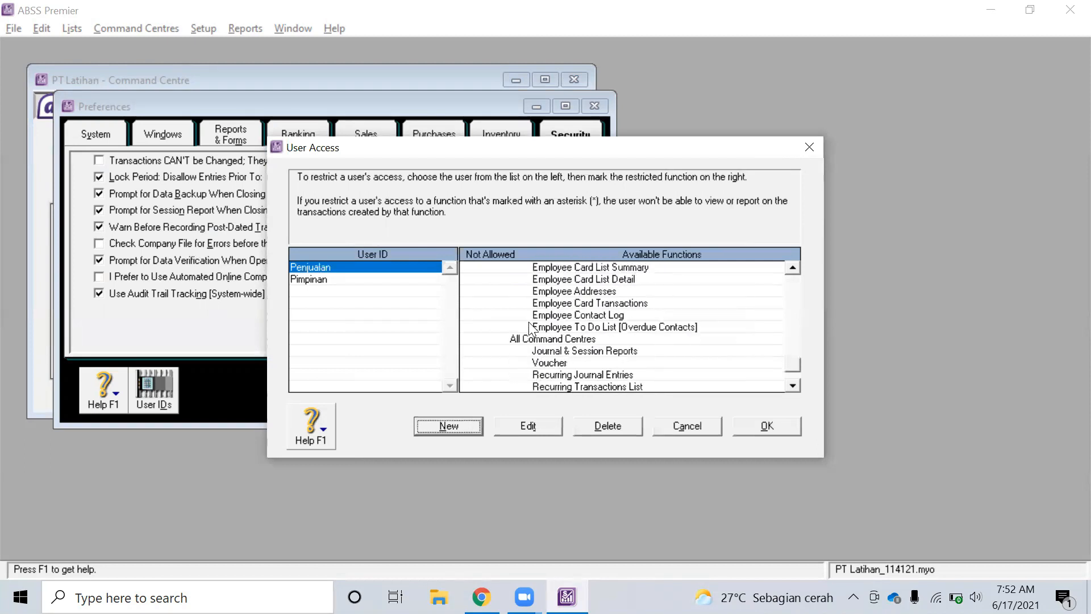
scroll(533, 331, "up", 3)
scroll(531, 329, "down", 3)
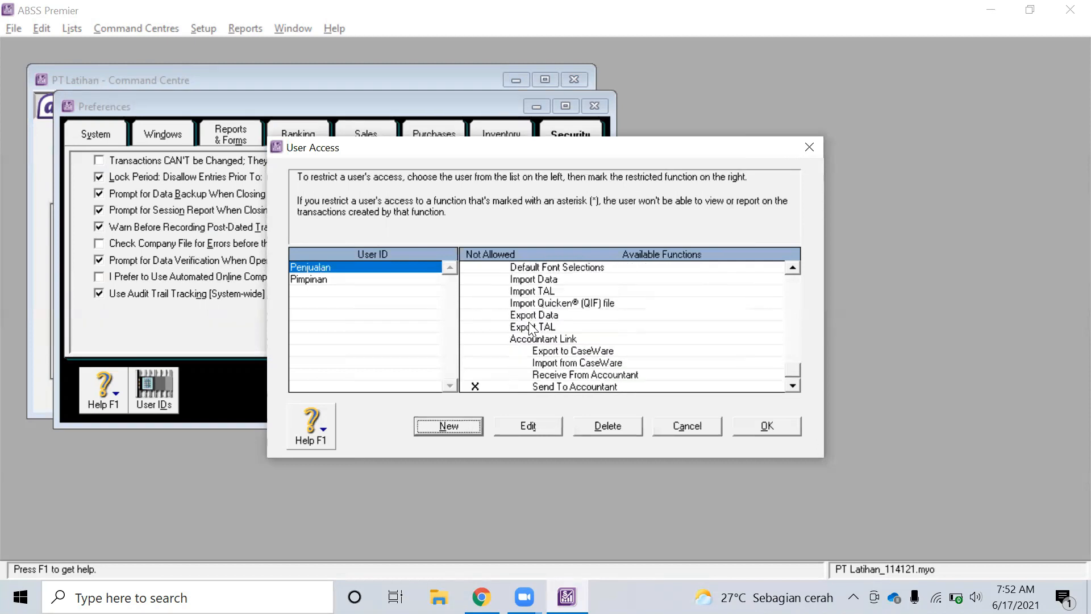
scroll(517, 338, "up", 7)
left_click(475, 385)
scroll(546, 363, "down", 4)
scroll(554, 359, "up", 4)
scroll(554, 359, "up", 2)
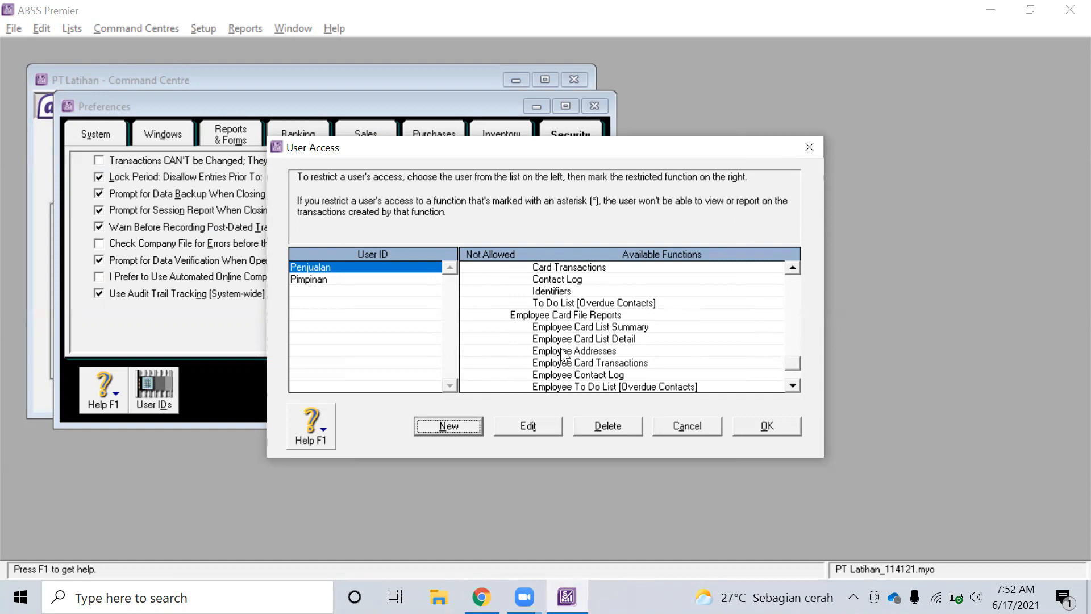
left_click(449, 425)
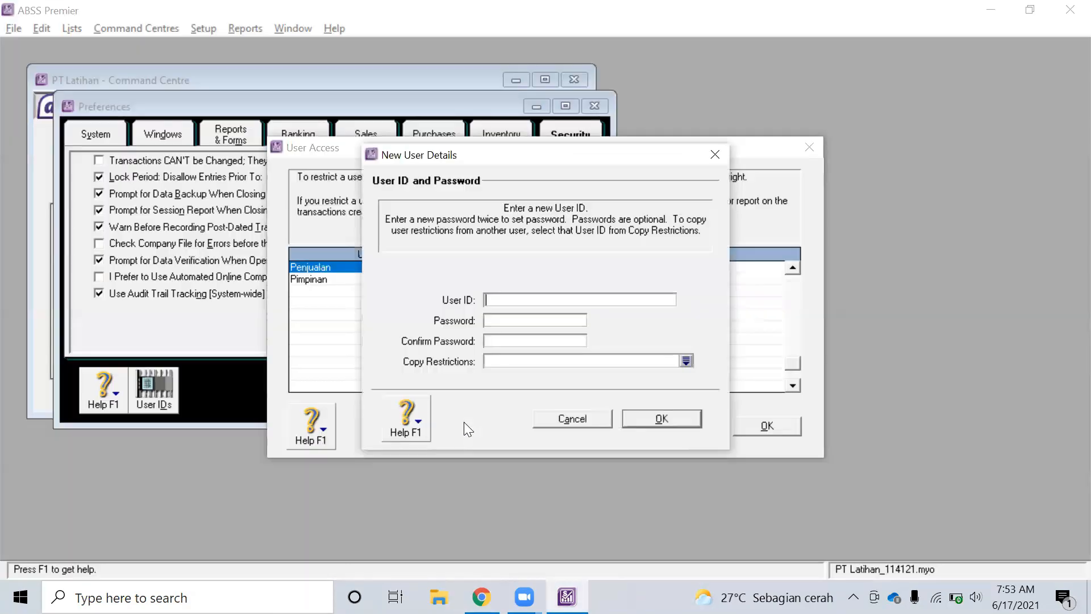
Add user Pembelian with its password, copying Penjualan's restrictions
type("Pembelian")
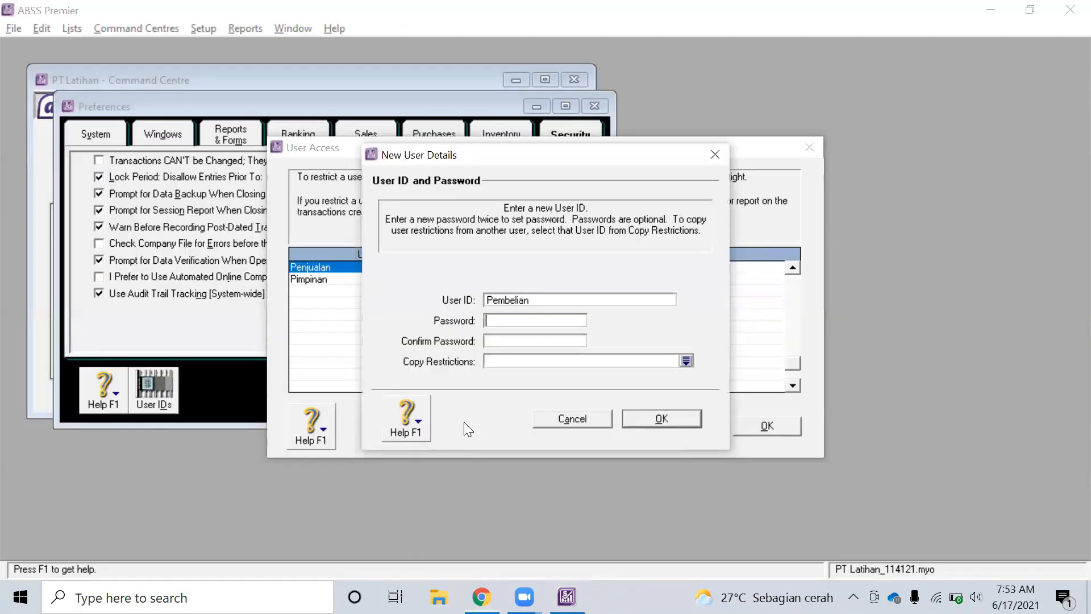
key("Tab")
type("pmb")
key("Tab")
type("pmb")
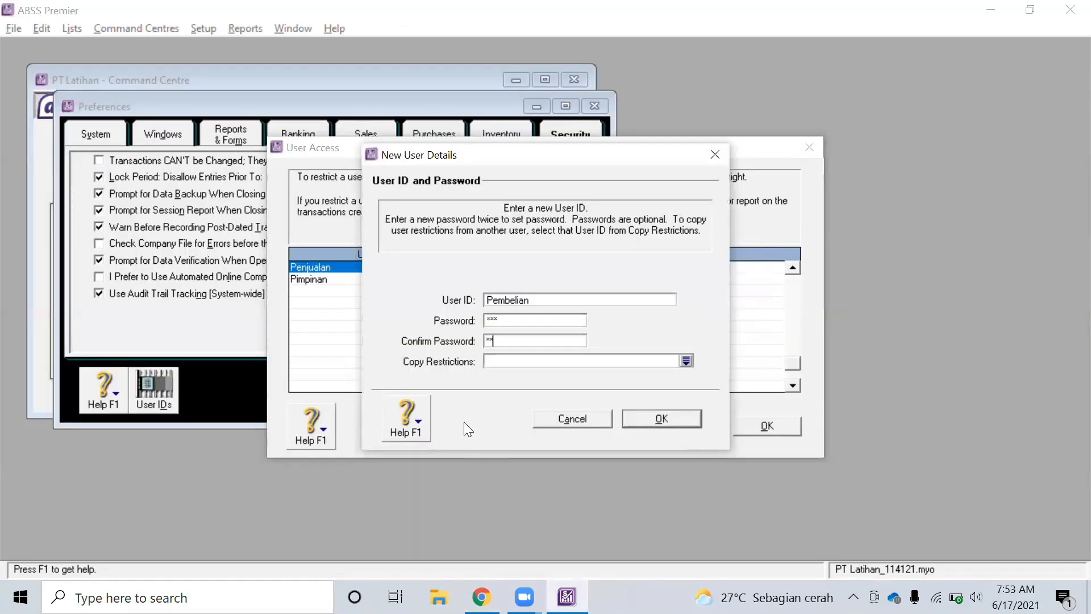
left_click(685, 359)
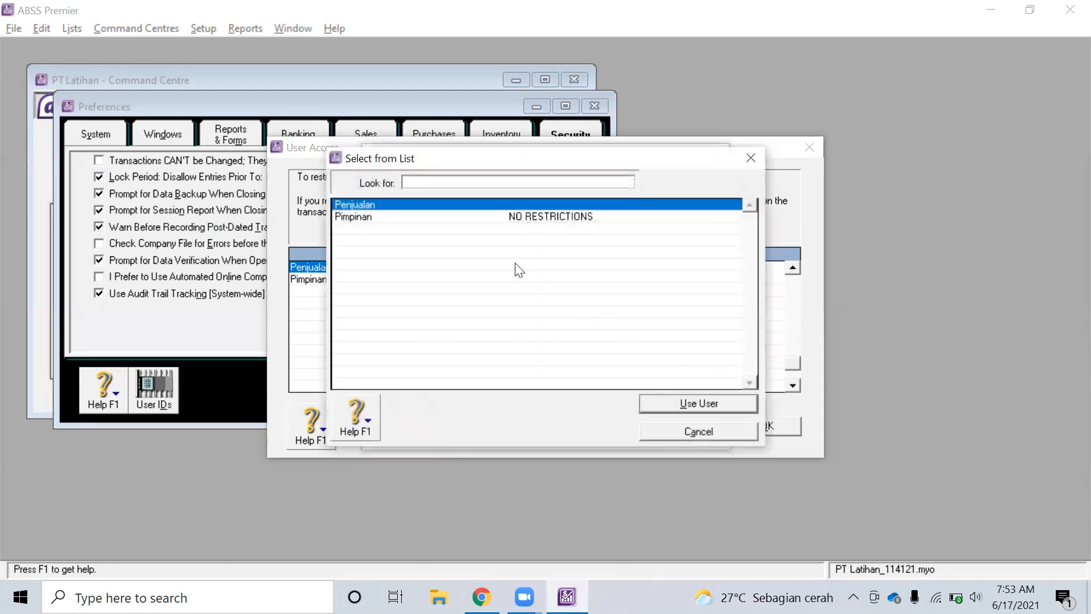
left_click(690, 407)
left_click(657, 420)
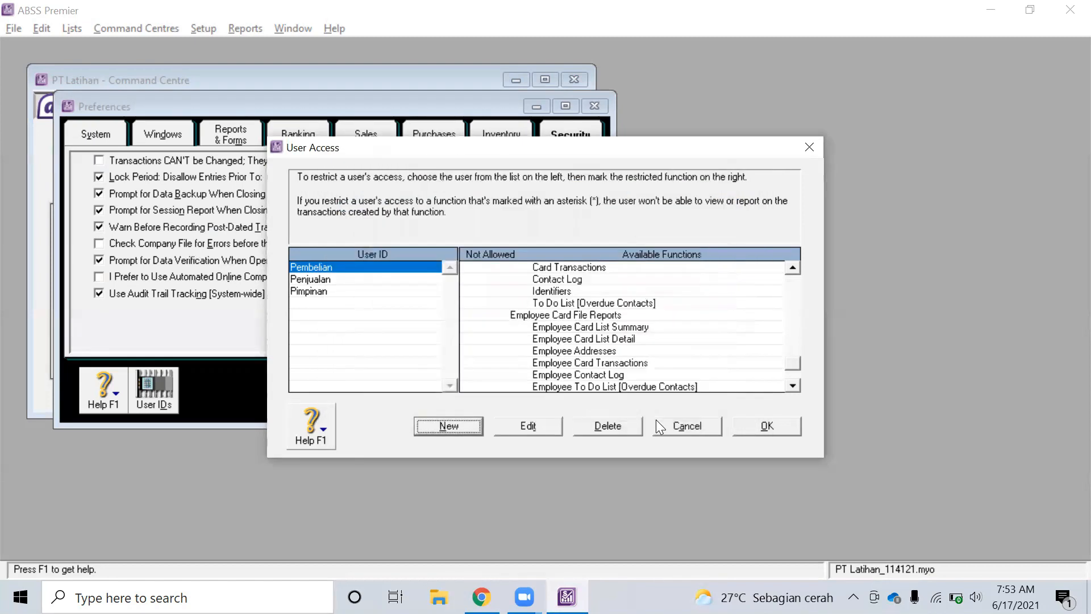
Scroll the user list and open Pembelian's details for editing
scroll(627, 354, "down", 4)
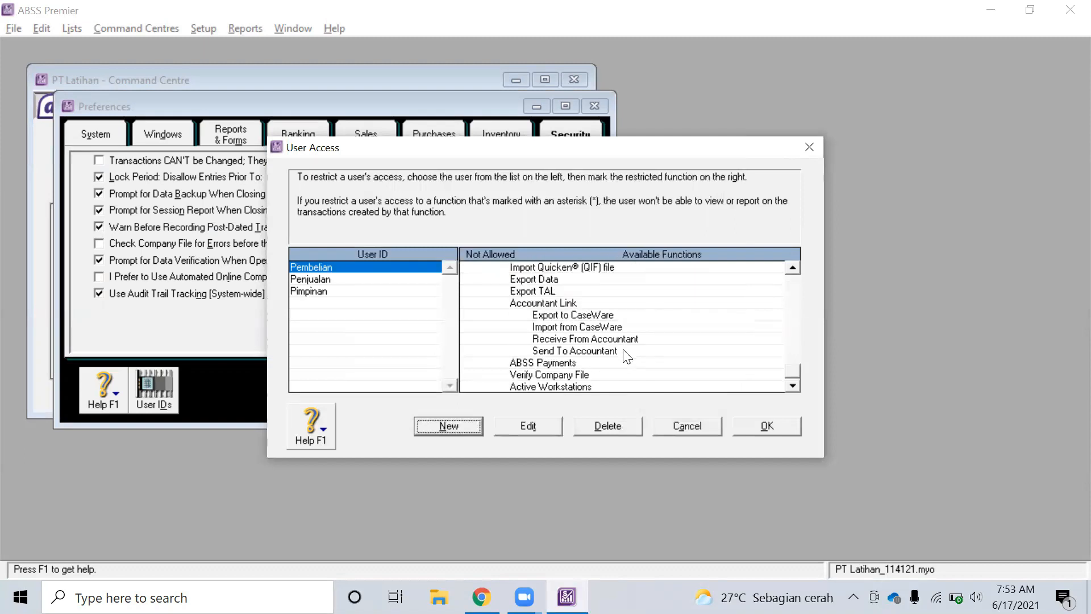
left_click_drag(796, 370, 787, 266)
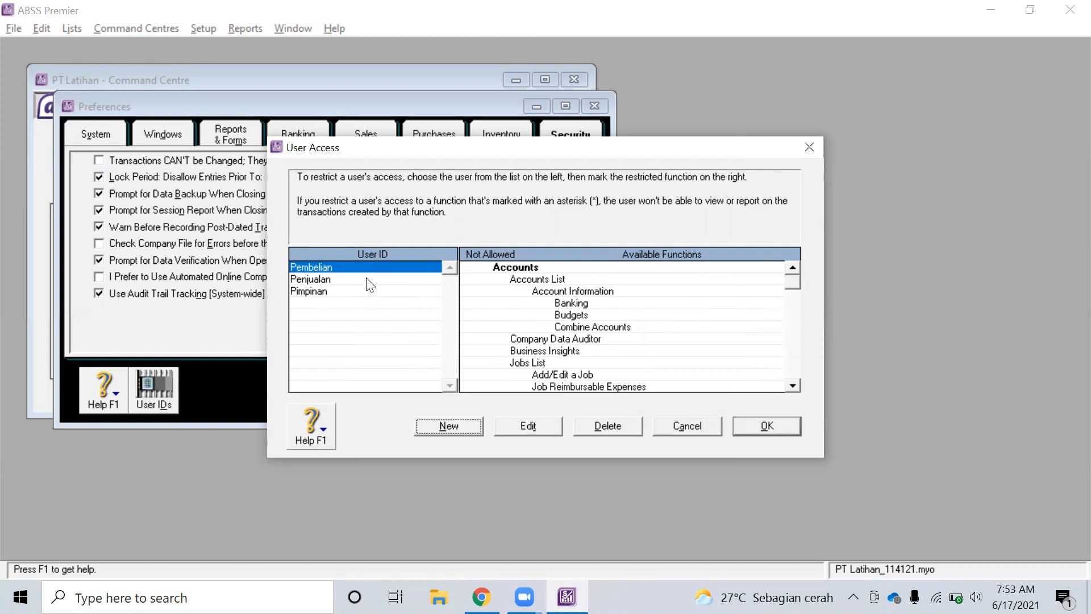
left_click(522, 423)
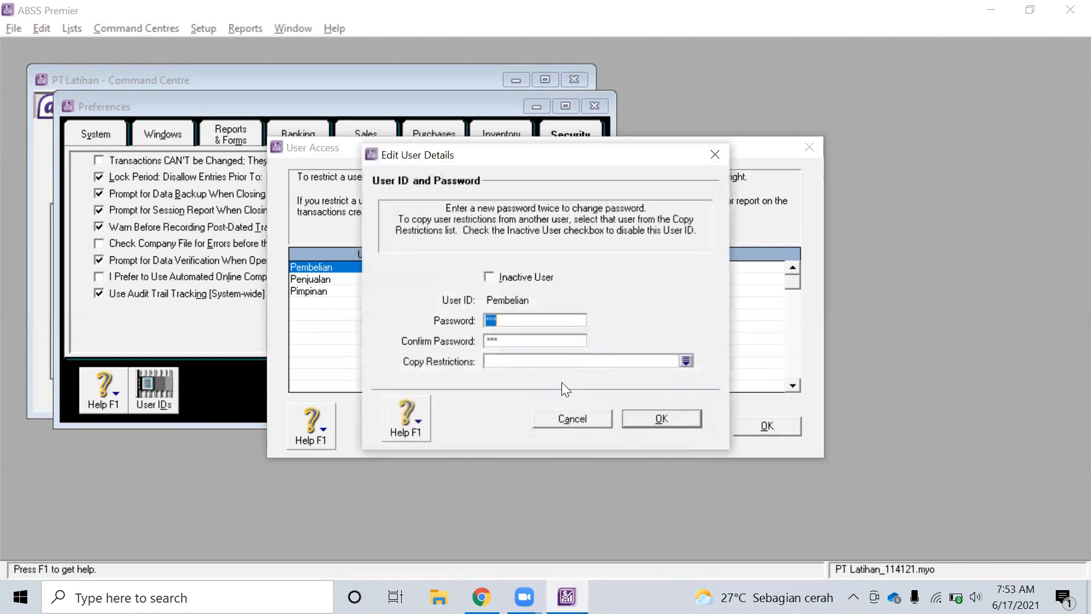
Reapply Penjualan's restrictions to Pembelian and save its details
left_click(686, 362)
double_click(469, 206)
left_click(662, 419)
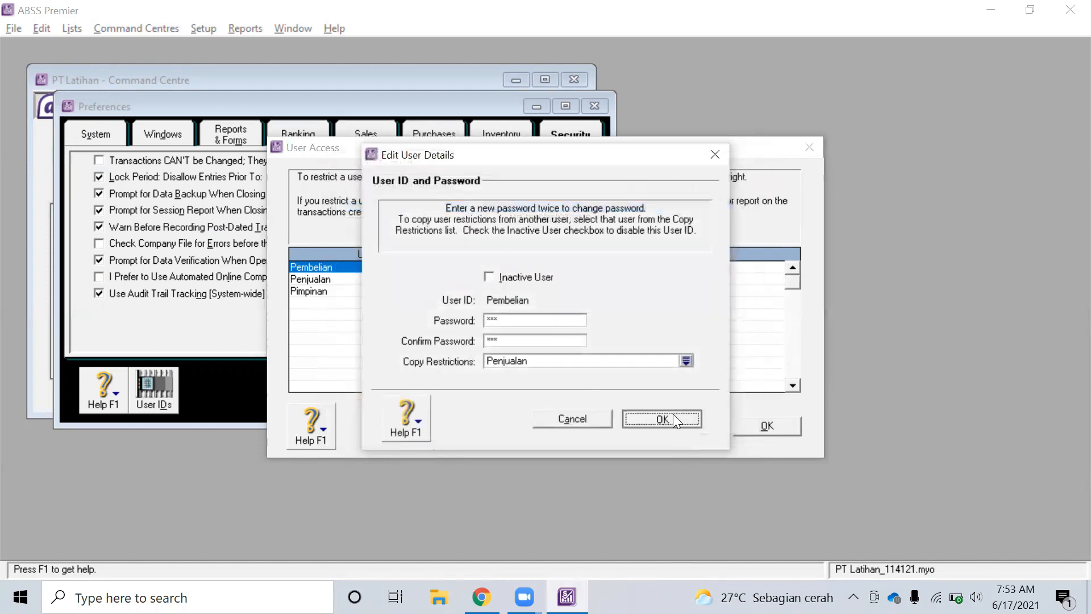
Block Pembelian from Sales and Receivables and review its functions against the assignment PDF
scroll(595, 361, "down", 5)
scroll(594, 362, "up", 5)
scroll(591, 363, "down", 12)
scroll(589, 364, "up", 2)
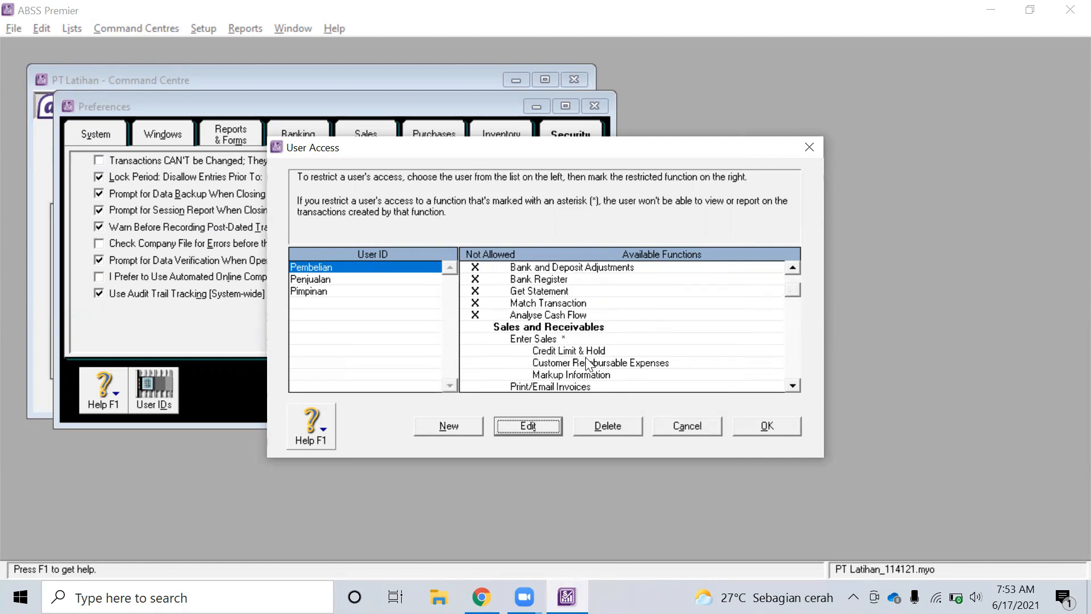
left_click(465, 328)
scroll(551, 338, "down", 4)
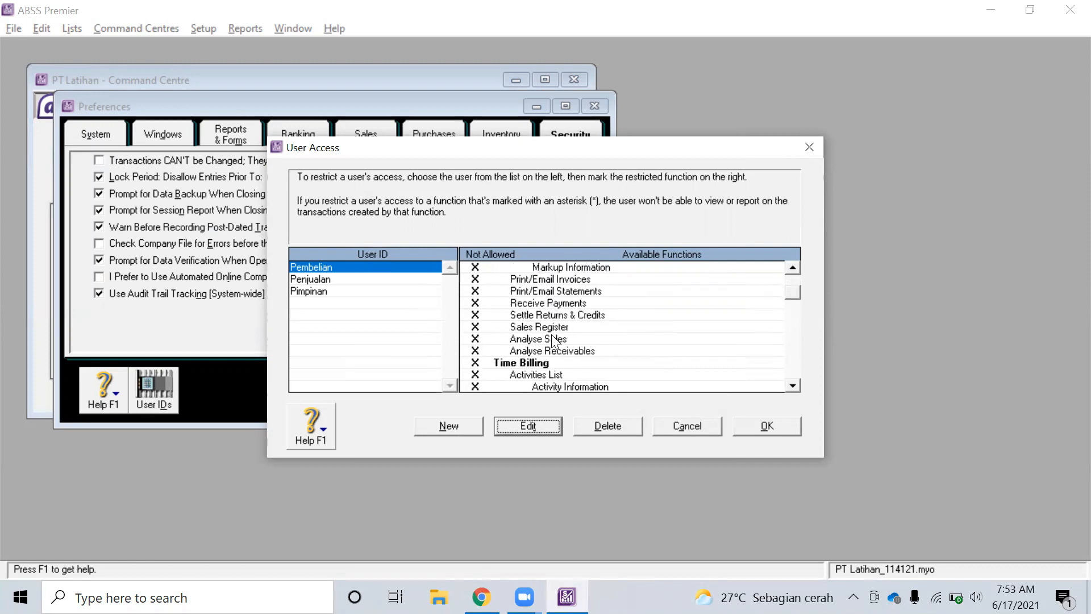
scroll(549, 339, "down", 3)
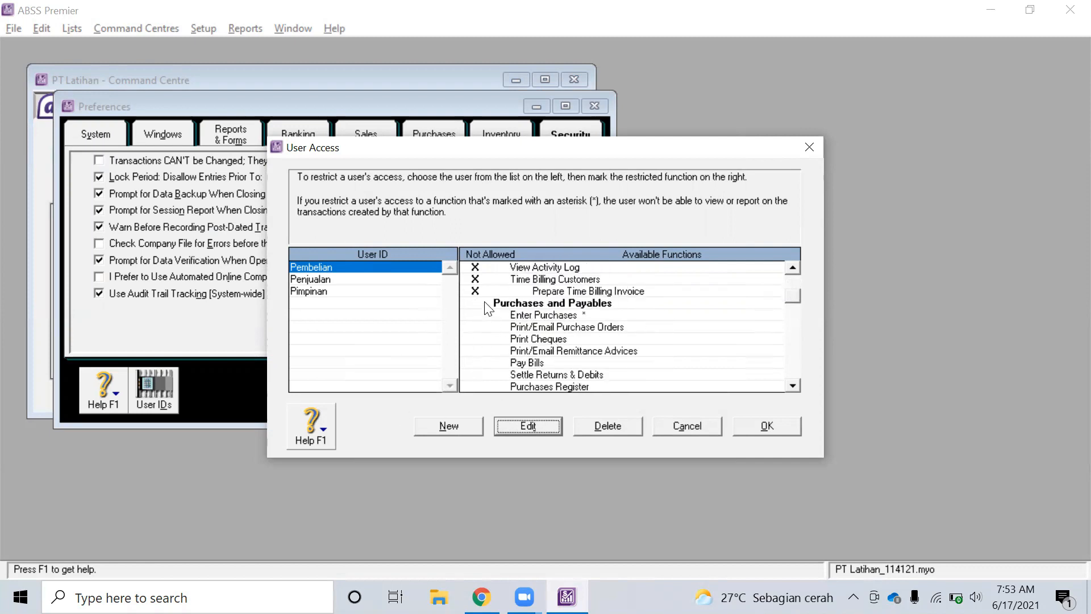
scroll(578, 324, "down", 3)
scroll(578, 325, "down", 12)
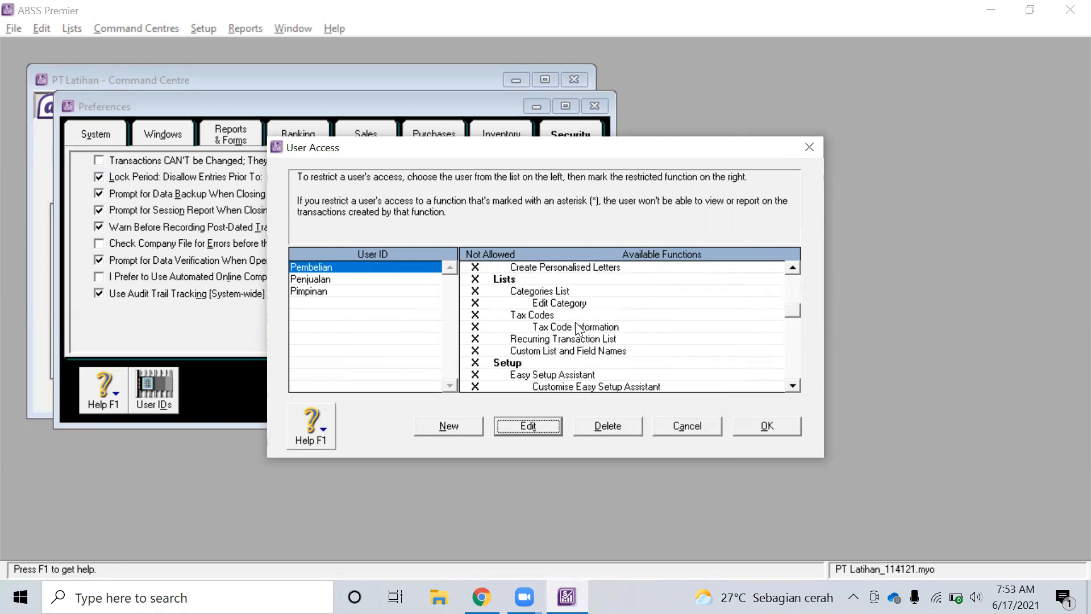
scroll(575, 321, "down", 15)
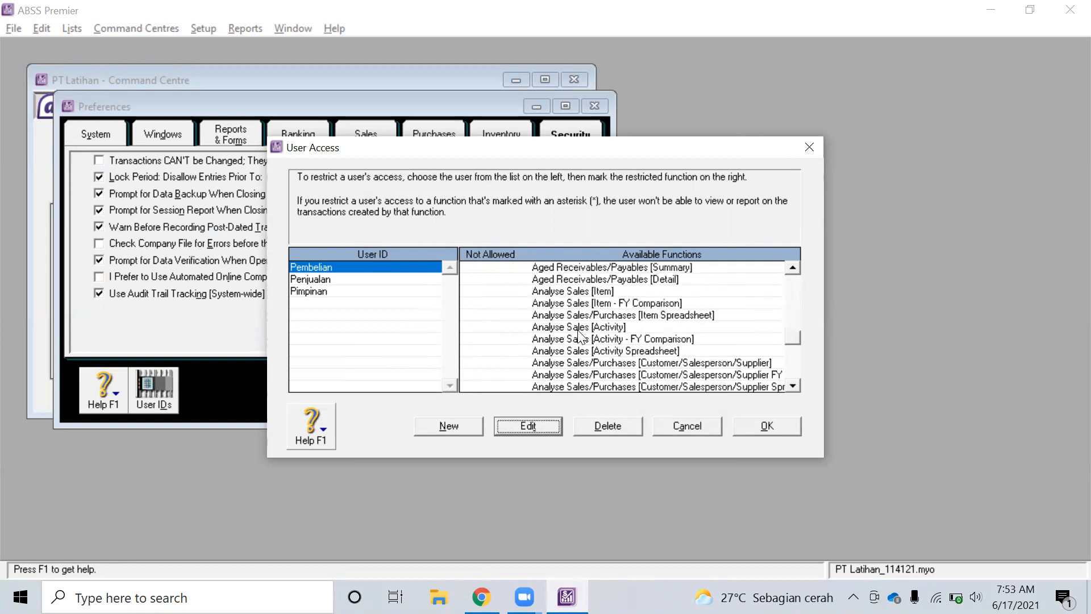
key("alt+Tab")
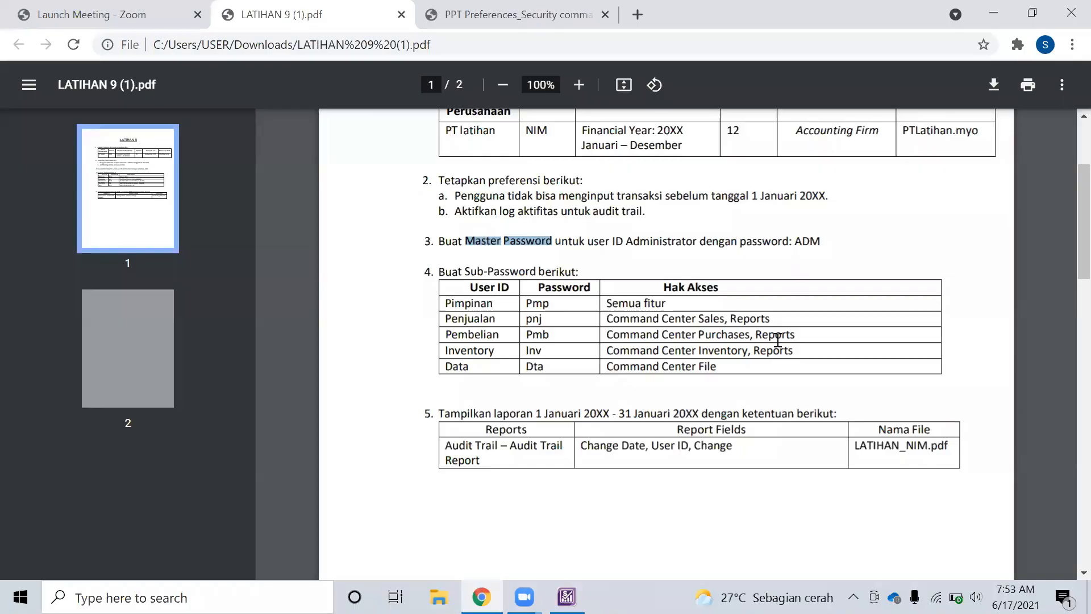
key("alt+Tab")
scroll(661, 361, "up", 5)
scroll(661, 361, "down", 5)
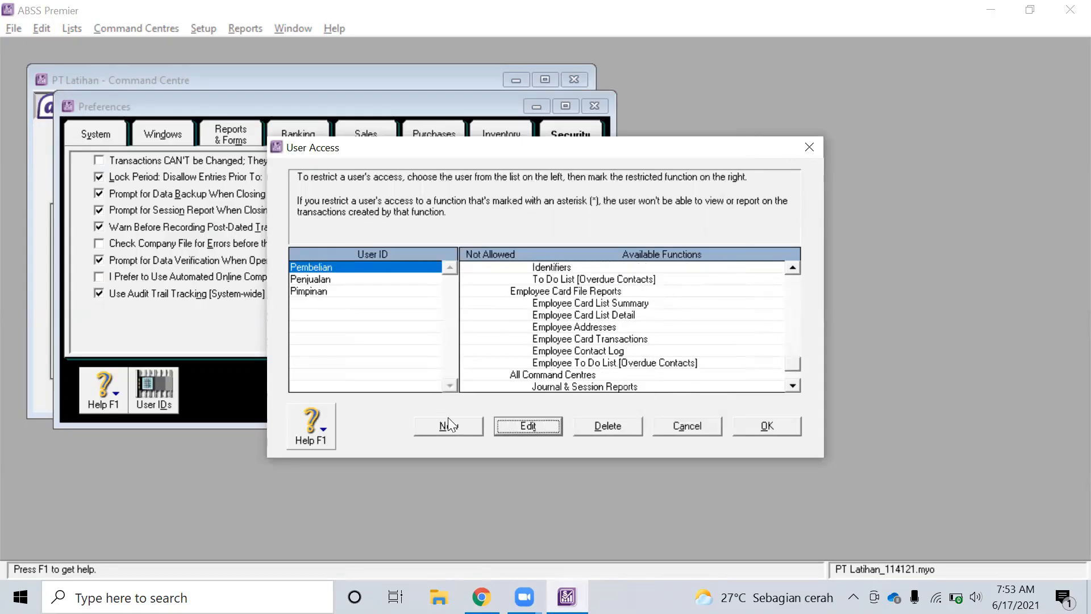
Start a new user with the ID Inventory
left_click(448, 421)
key("alt+Tab")
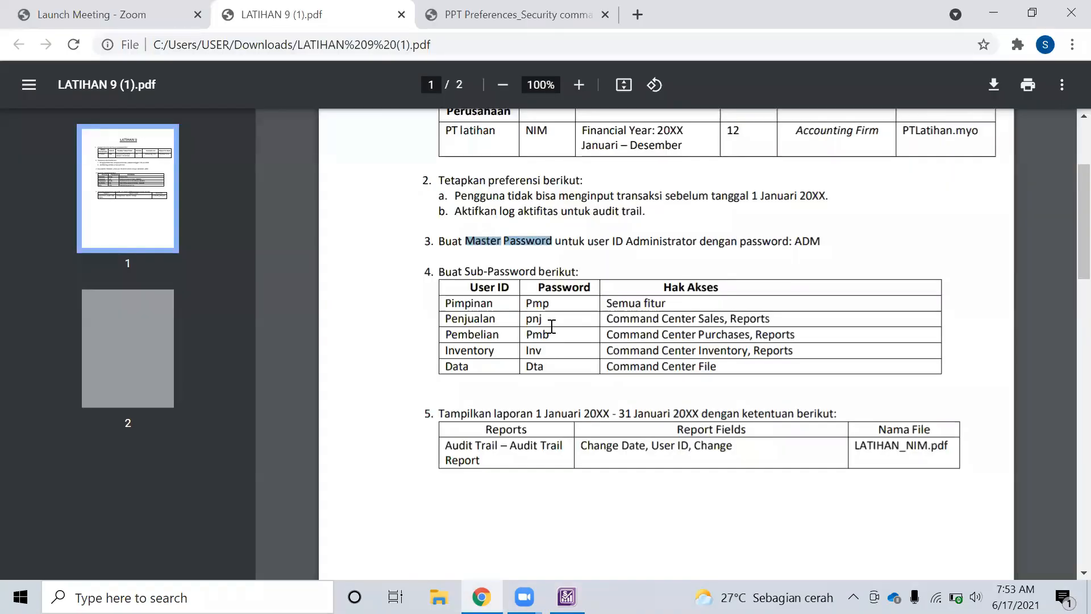
key("alt+Tab")
key("alt+Tab")
key("alt+Tab")
type("Inventory")
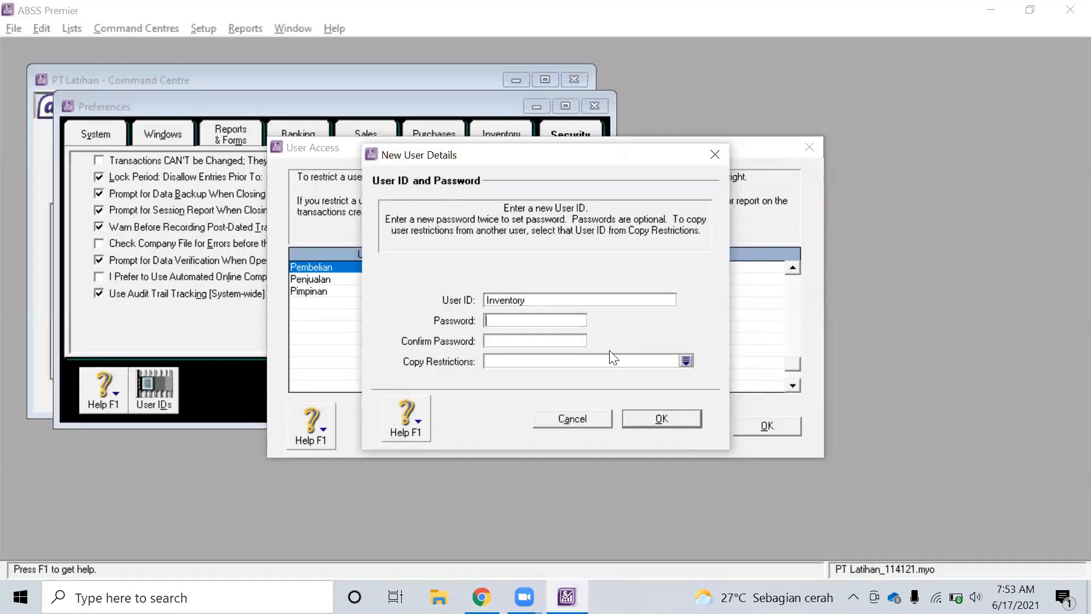
Enter the Inventory user's password twice, copy Pembelian's restrictions and save
key("alt+Tab")
key("alt+Tab")
key("Tab")
type("Inv")
key("BackSpace")
key("Tab")
type("Inv")
left_click(687, 360)
double_click(394, 205)
left_click(660, 418)
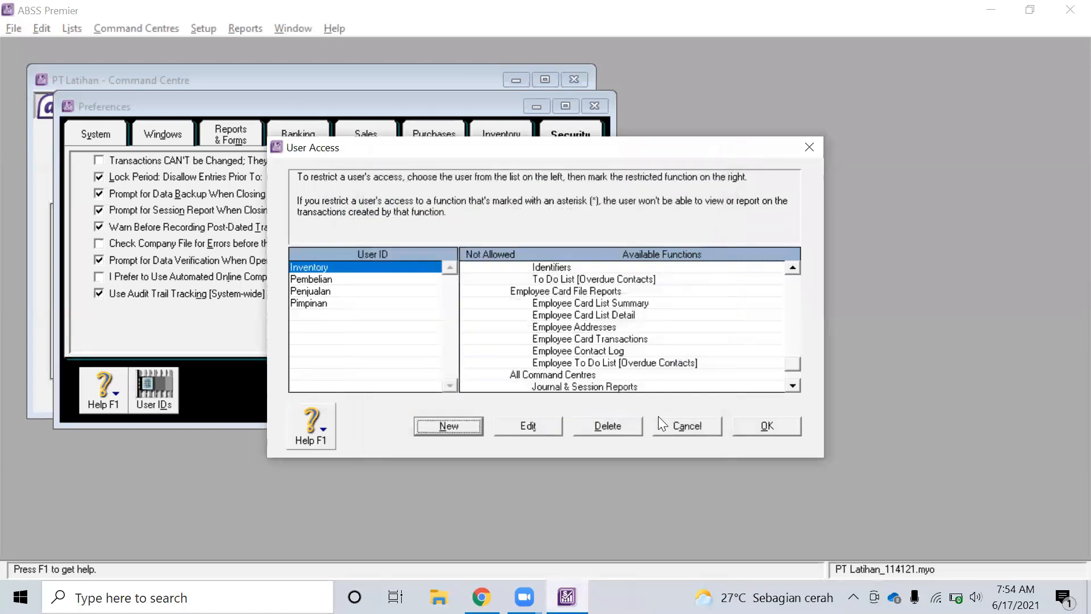
Edit the Inventory user and copy Pembelian's restrictions onto it again
scroll(639, 339, "down", 10)
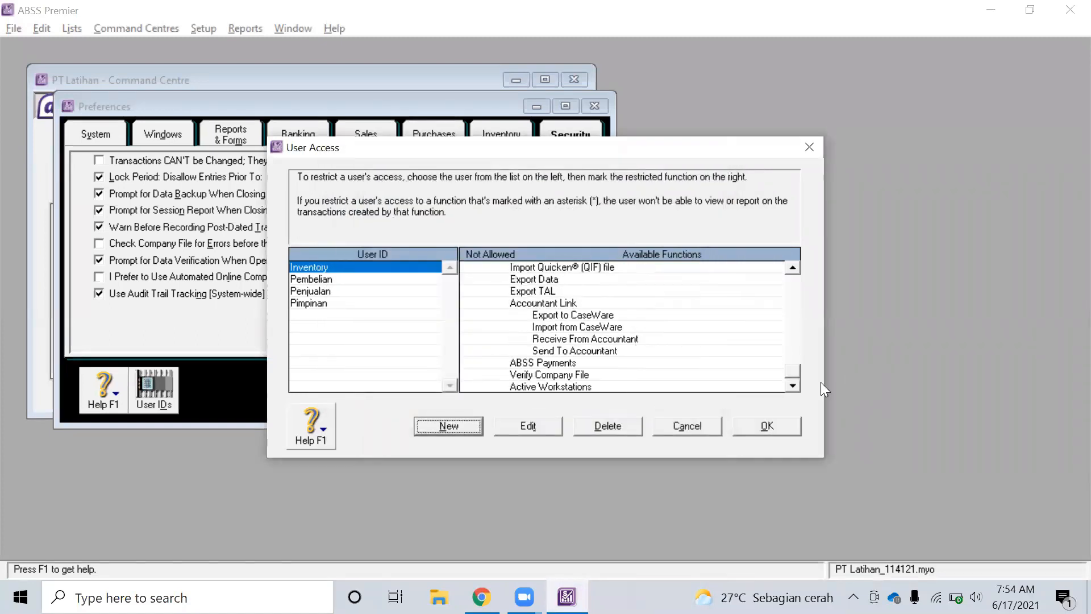
left_click_drag(792, 379, 793, 314)
left_click(522, 427)
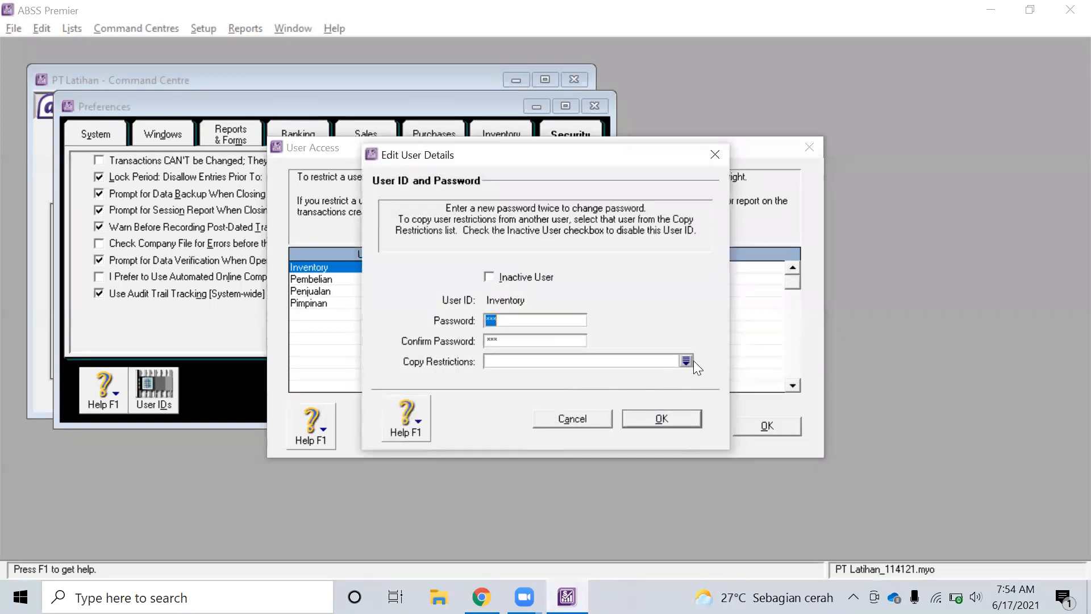
left_click(685, 360)
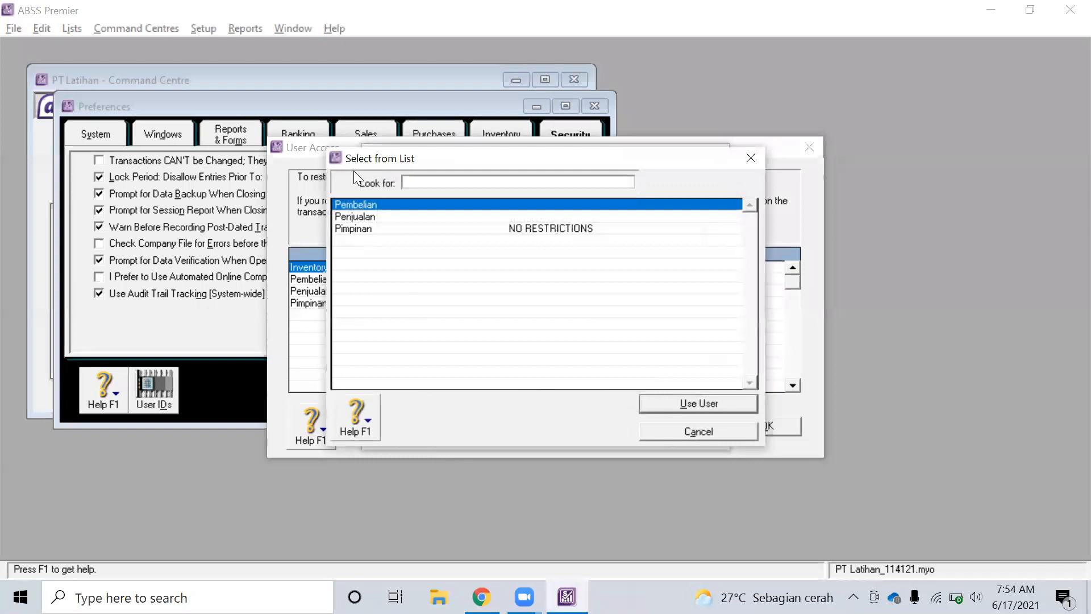
double_click(385, 206)
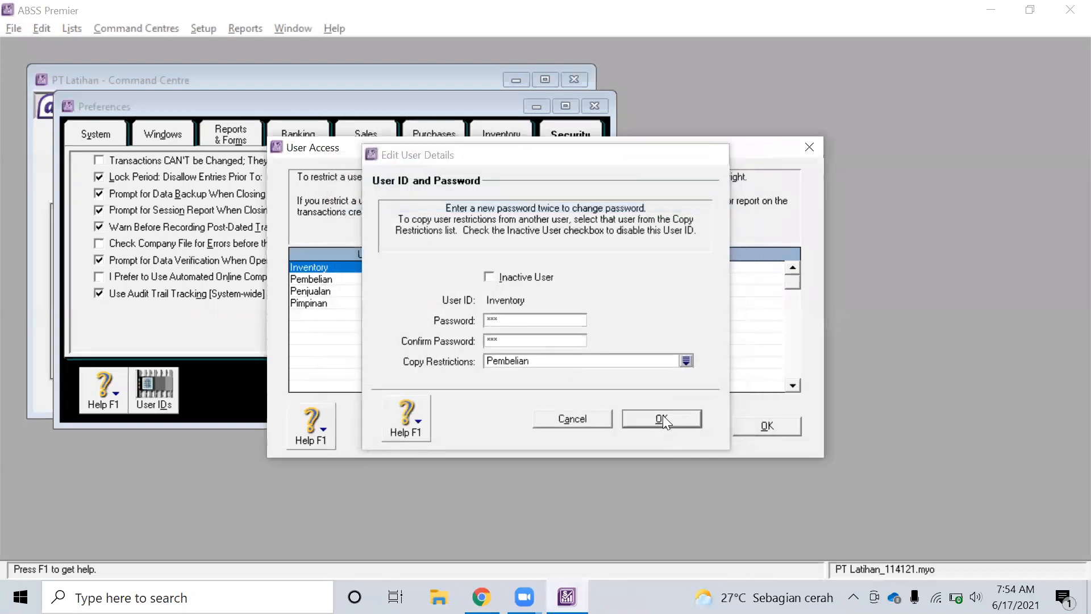
left_click(662, 416)
Review the User ID list against the assignment's user requirements
key("alt+Tab")
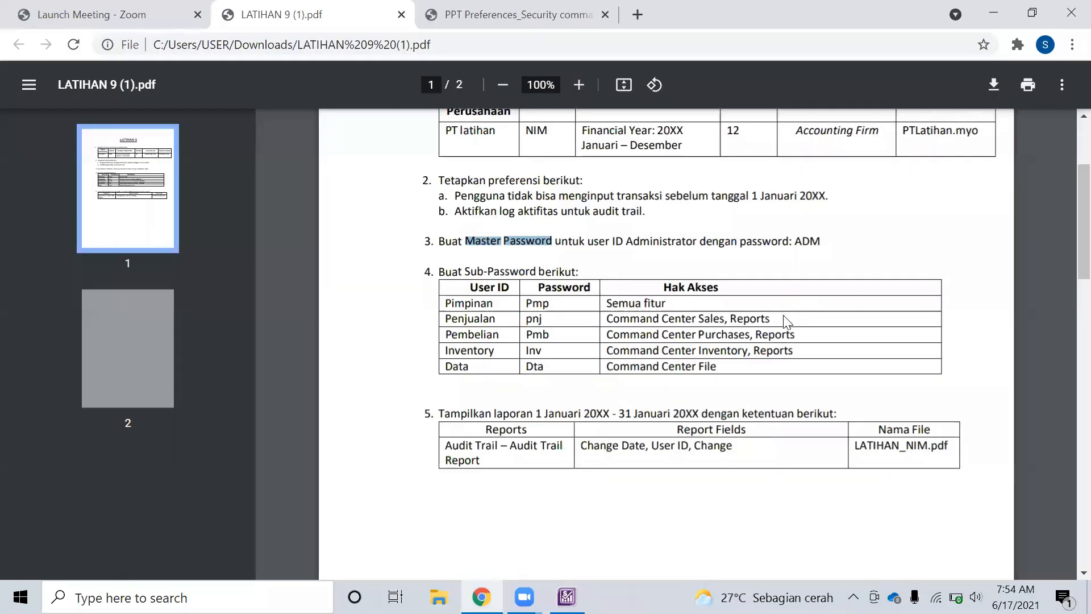
key("alt+Tab")
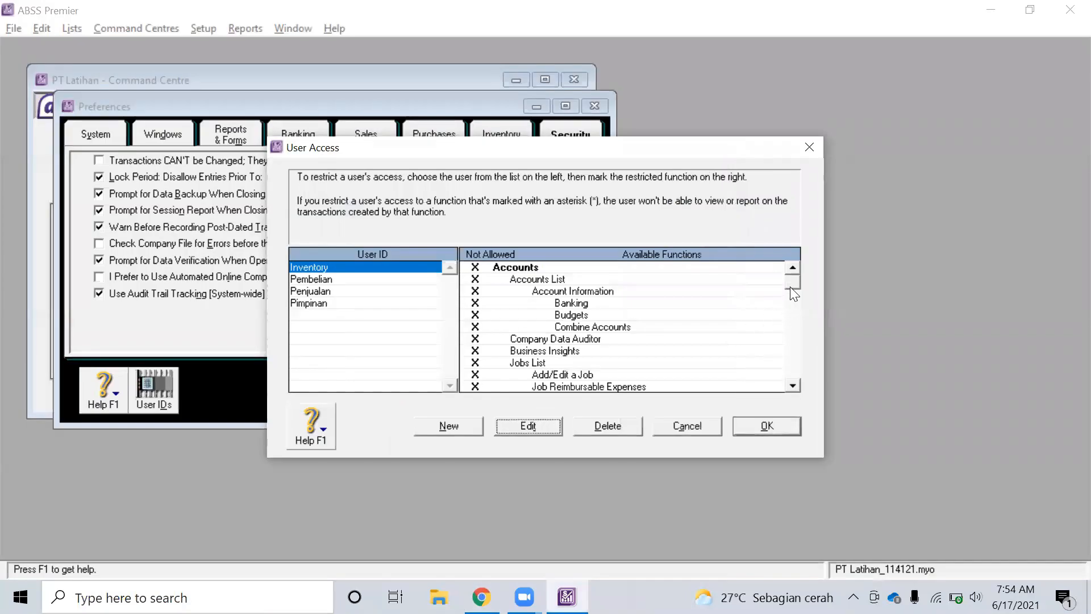
scroll(796, 299, "down", 10)
scroll(585, 321, "up", 1)
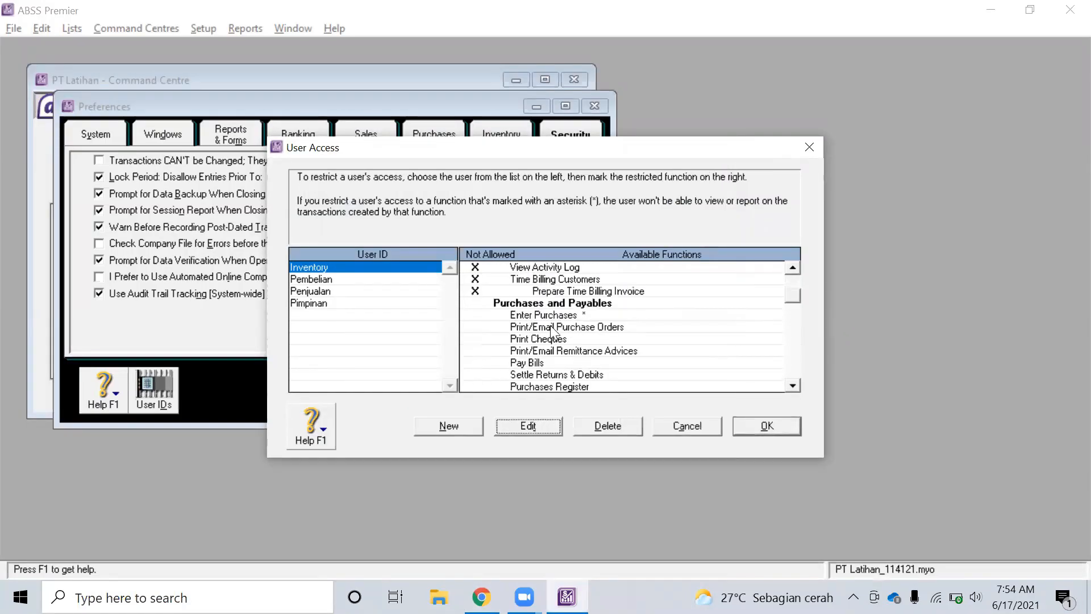
scroll(594, 339, "down", 4)
scroll(594, 339, "down", 3)
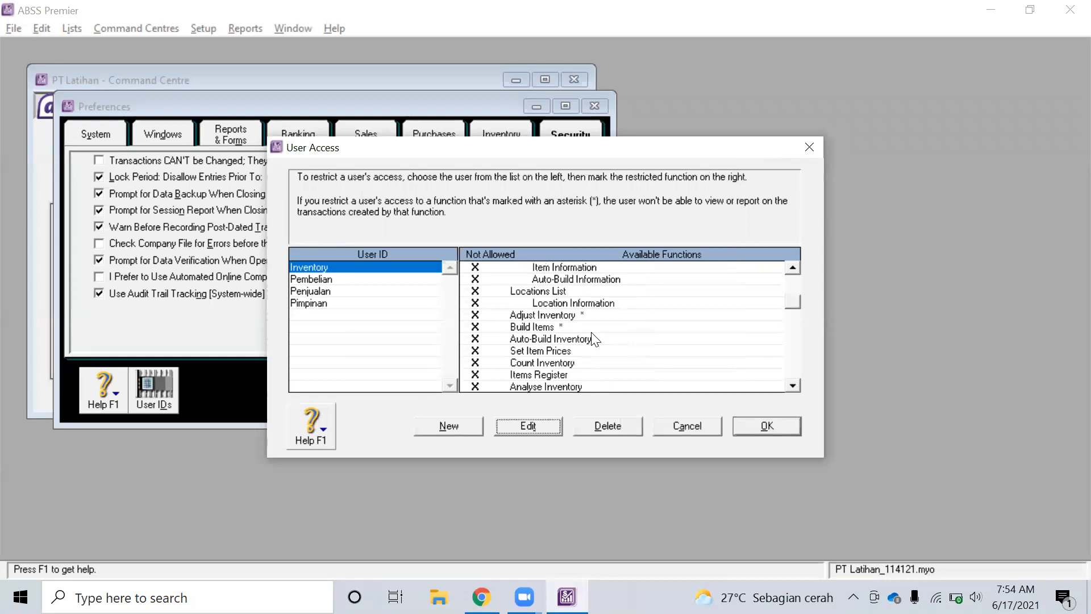
scroll(594, 339, "up", 2)
scroll(594, 339, "down", 5)
scroll(594, 340, "down", 15)
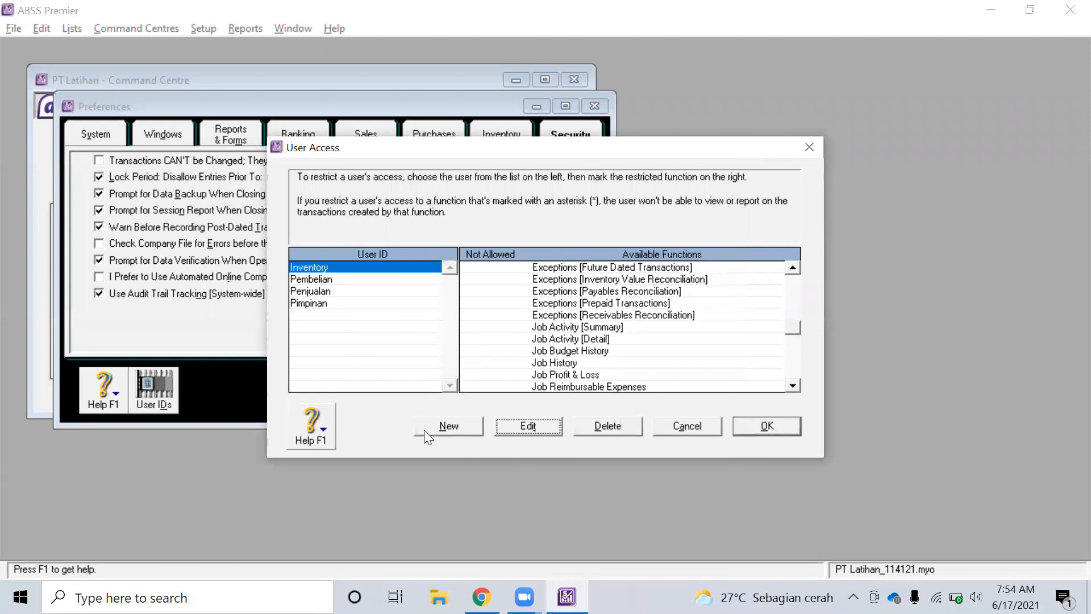
Add a new user ID Data with its password, copying restrictions from the Inventory user
left_click(445, 425)
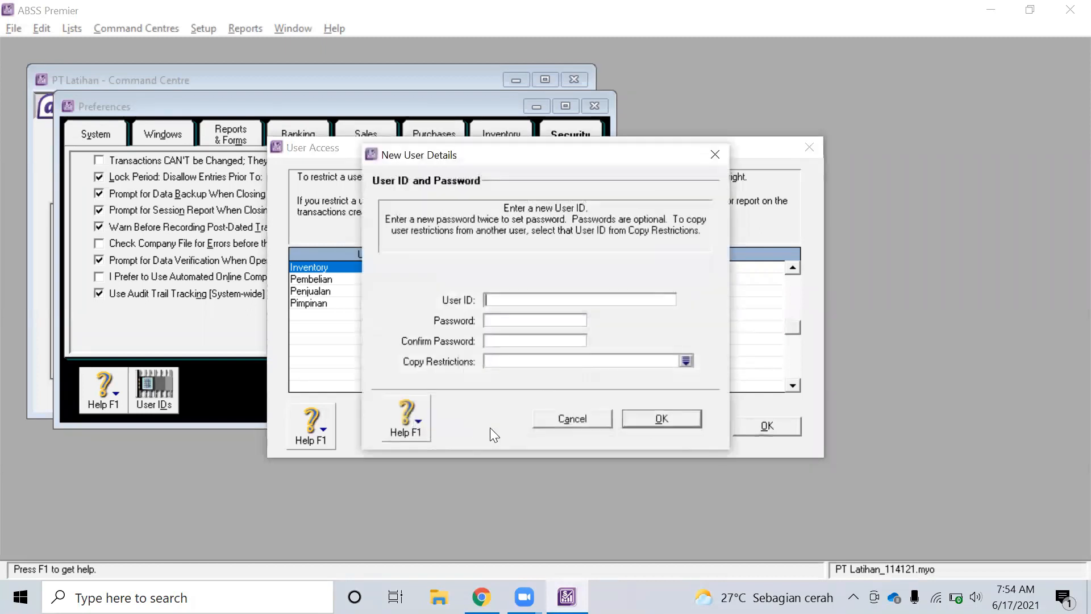
key("alt+Tab")
key("alt+Tab")
type("Data")
key("Tab")
key("alt+Tab")
key("alt+Tab")
type("Dta")
key("Tab")
type("Dta")
key("Tab")
left_click(685, 361)
double_click(369, 204)
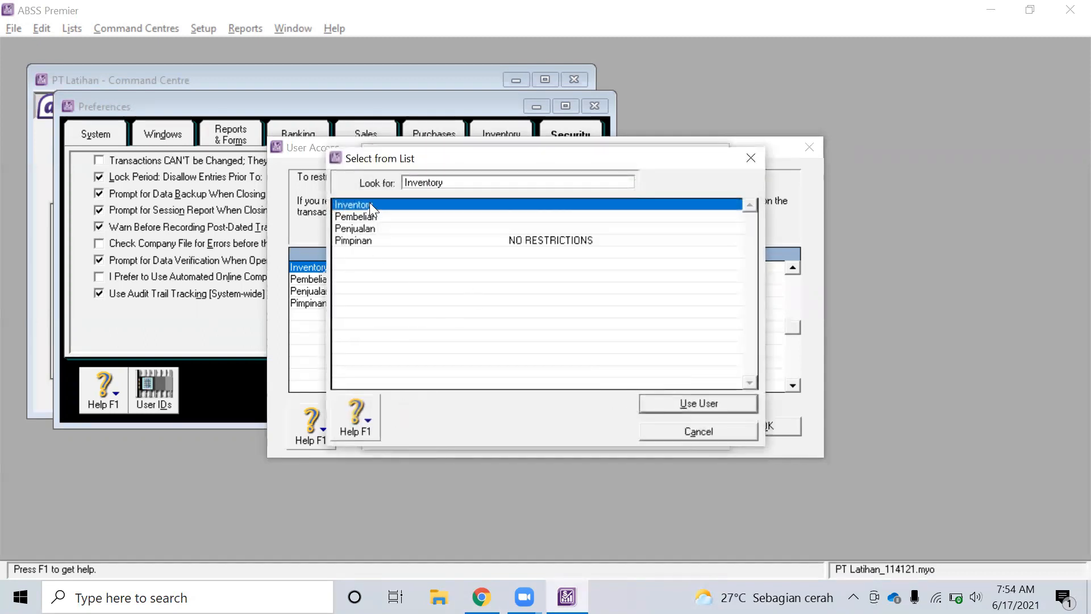
left_click(672, 418)
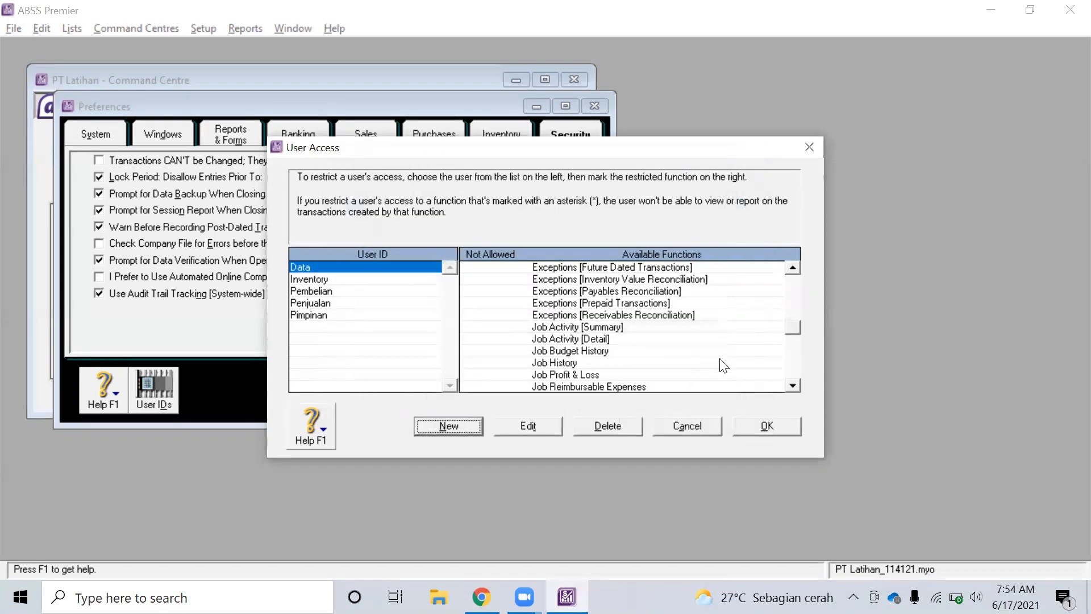
Edit the Data user and copy the Inventory user's restrictions again
left_click(536, 427)
left_click(686, 360)
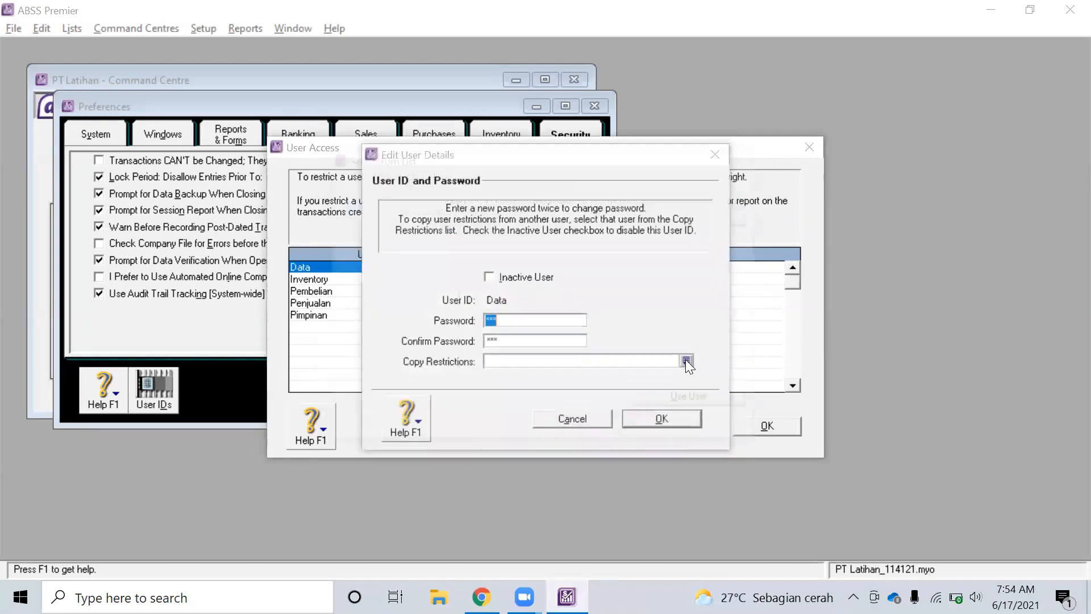
left_click(378, 204)
double_click(377, 204)
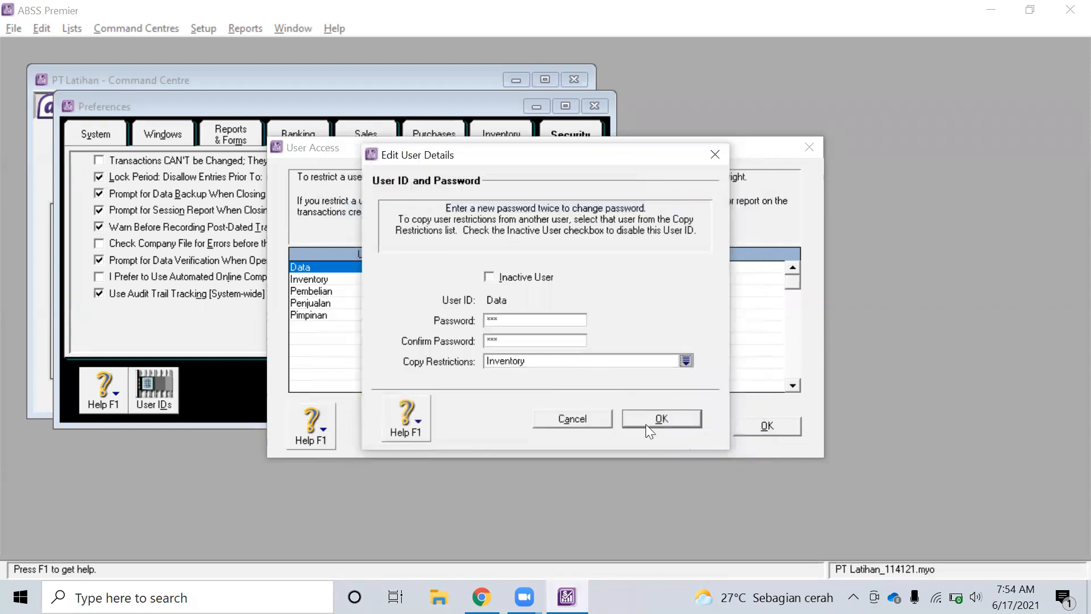
left_click(662, 419)
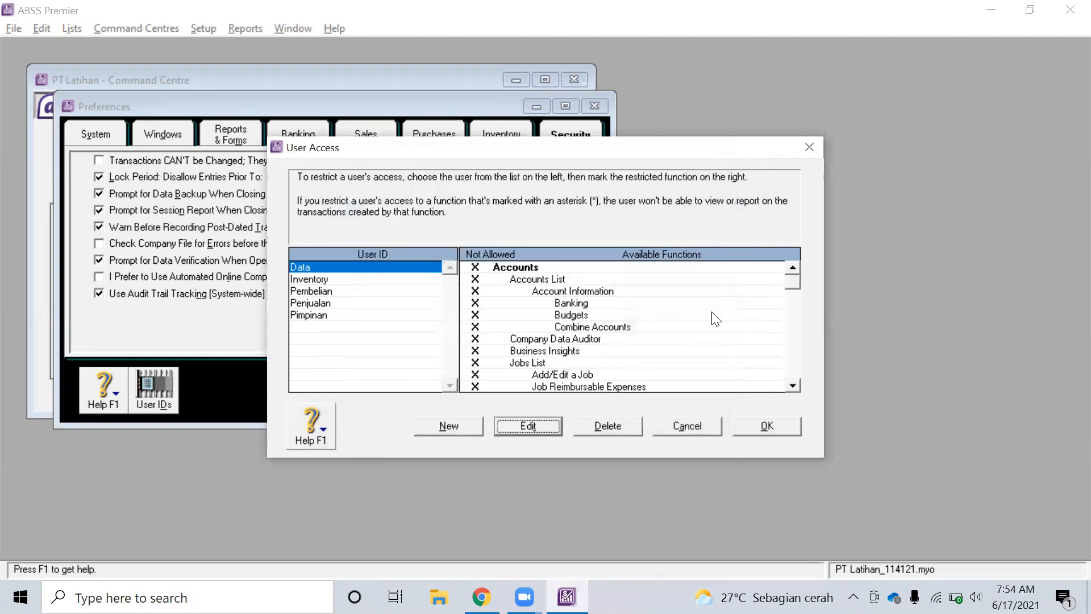
Set all Inventory functions to Not Allowed for Data, checking required access in the exercise PDF
scroll(715, 319, "down", 4)
scroll(715, 320, "down", 15)
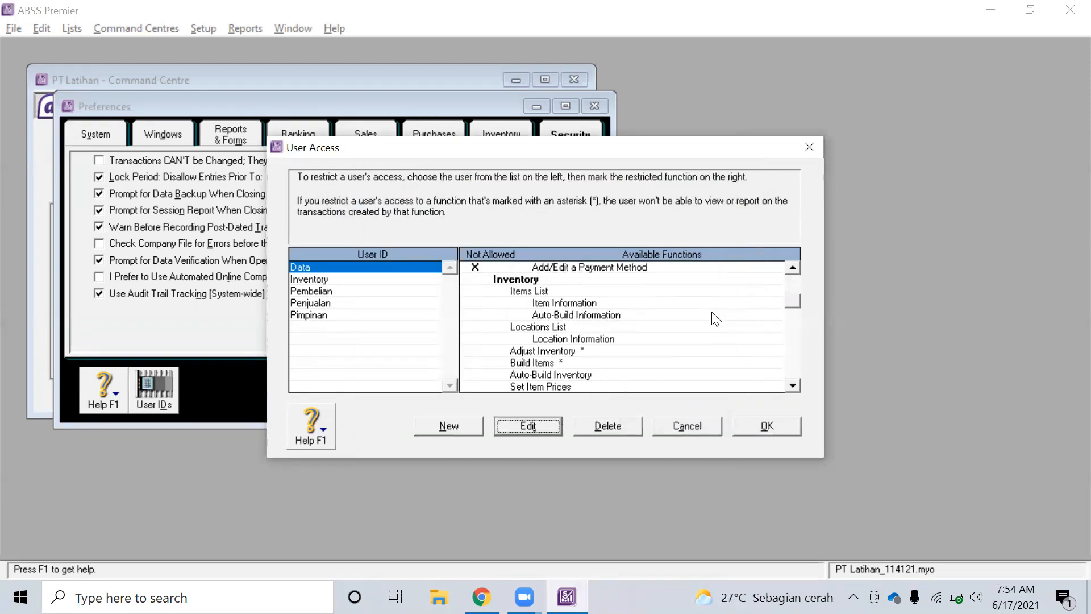
left_click(477, 279)
scroll(569, 327, "down", 8)
key("alt+Tab")
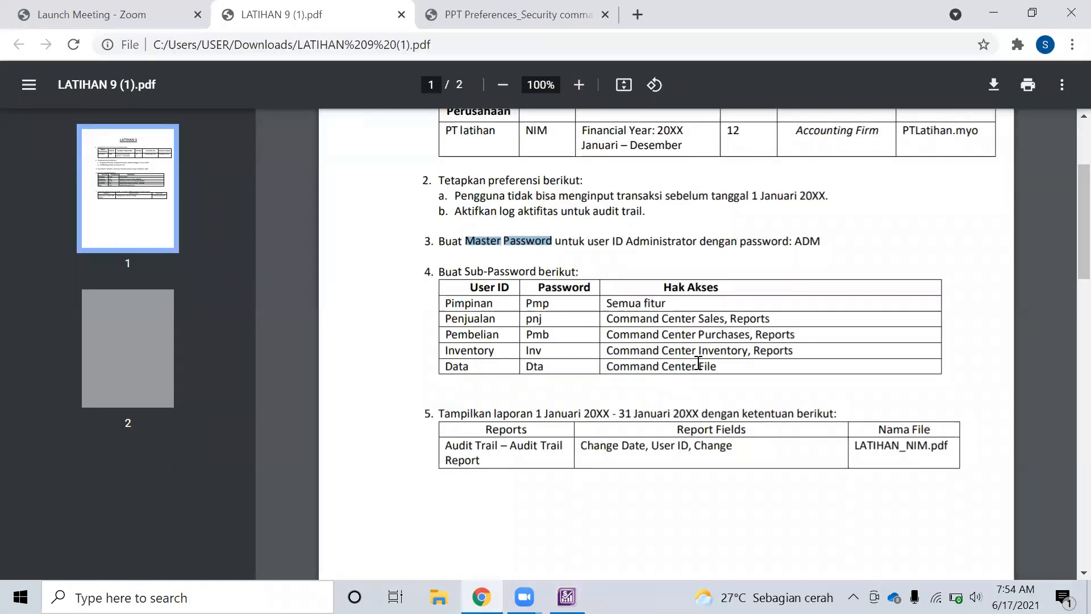
mouse_move(725, 363)
left_mouse_down()
mouse_move(612, 373)
mouse_move(736, 368)
left_mouse_up()
left_click(612, 373)
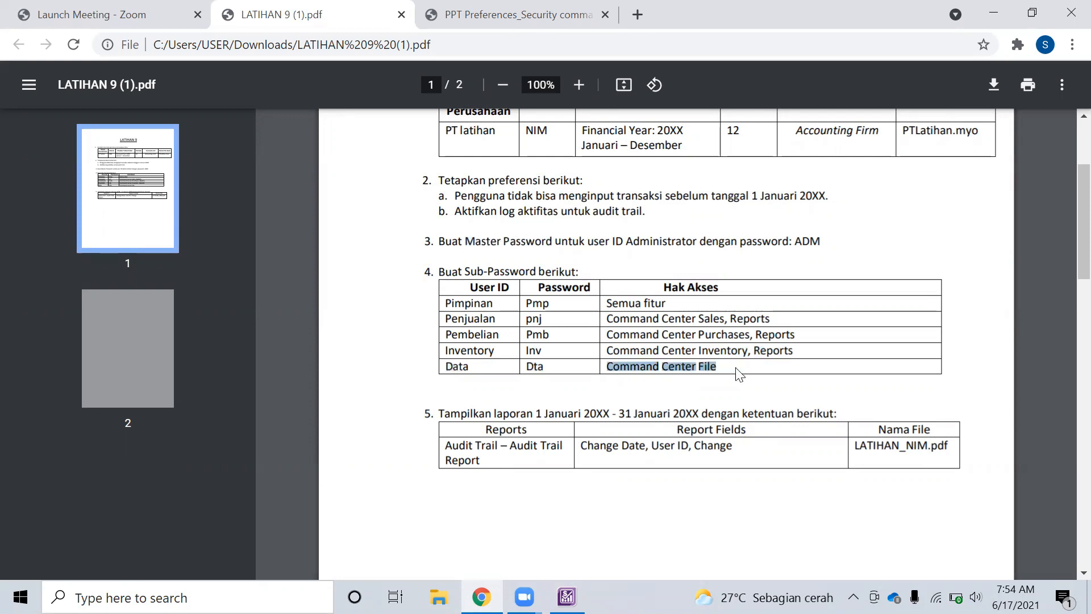
key("alt+Tab")
Deny the Data user all Reports functions and confirm the user access settings
scroll(717, 341, "down", 15)
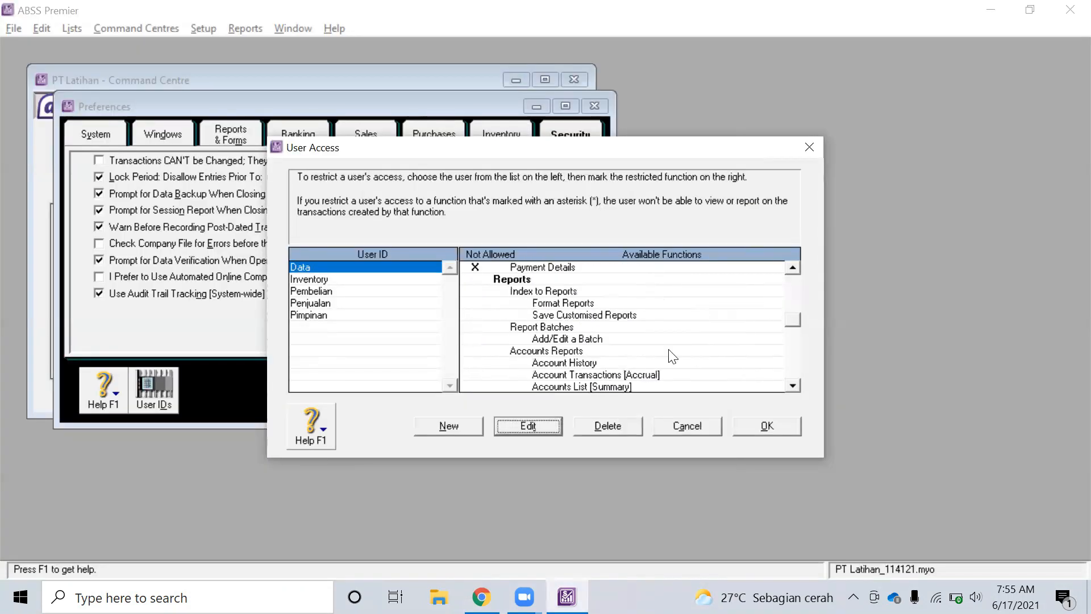
left_click(478, 279)
scroll(606, 322, "down", 15)
scroll(604, 322, "down", 20)
scroll(604, 320, "down", 15)
scroll(603, 320, "up", 5)
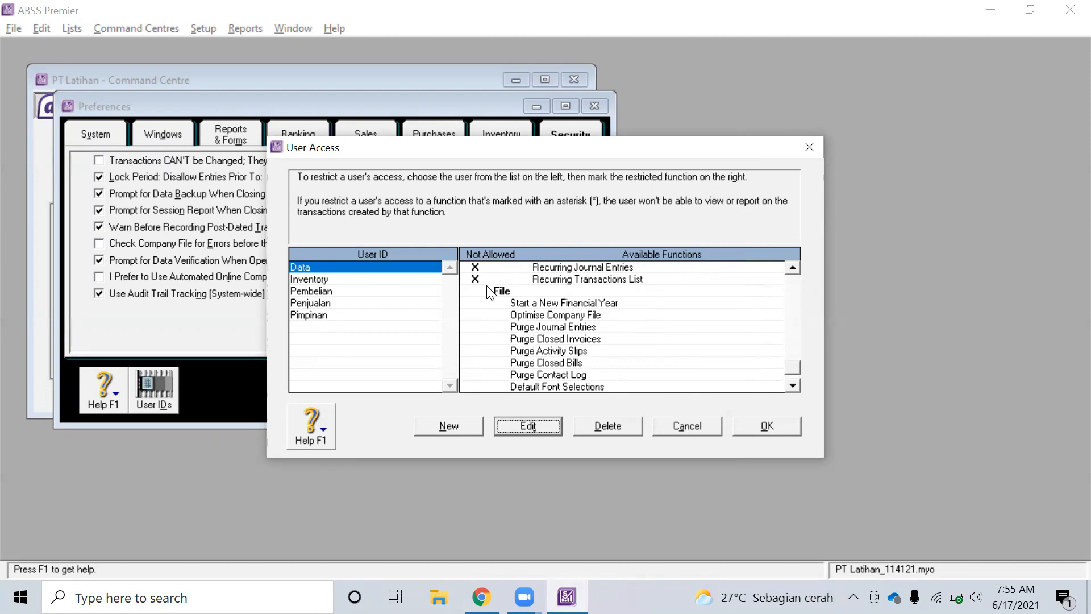
scroll(591, 347, "down", 5)
scroll(591, 348, "up", 10)
scroll(593, 353, "up", 5)
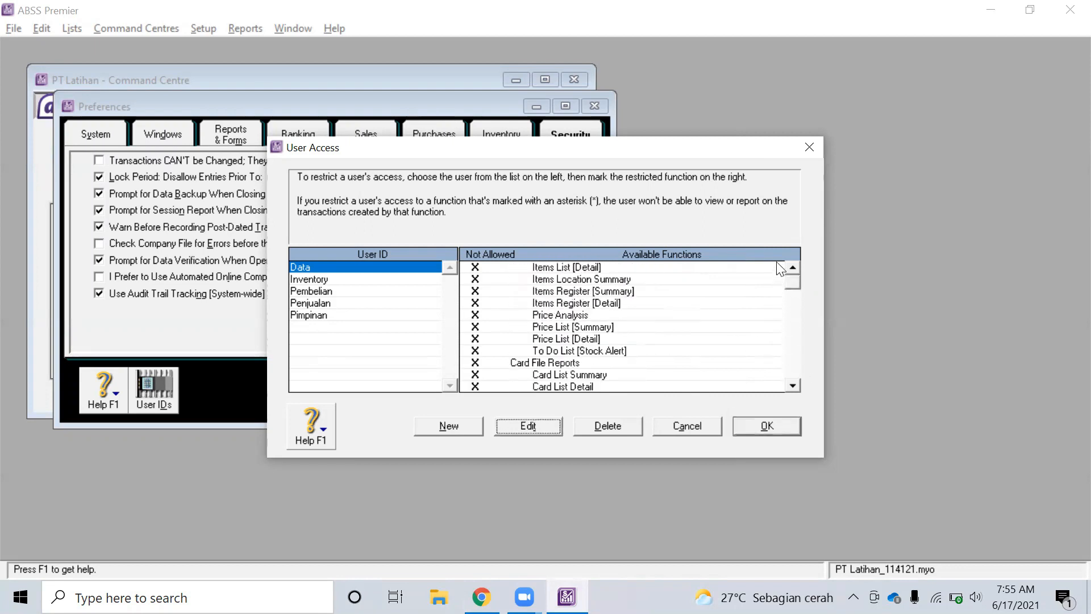
scroll(780, 269, "up", 10)
scroll(654, 354, "down", 10)
scroll(657, 357, "down", 15)
scroll(655, 356, "down", 5)
left_click(771, 426)
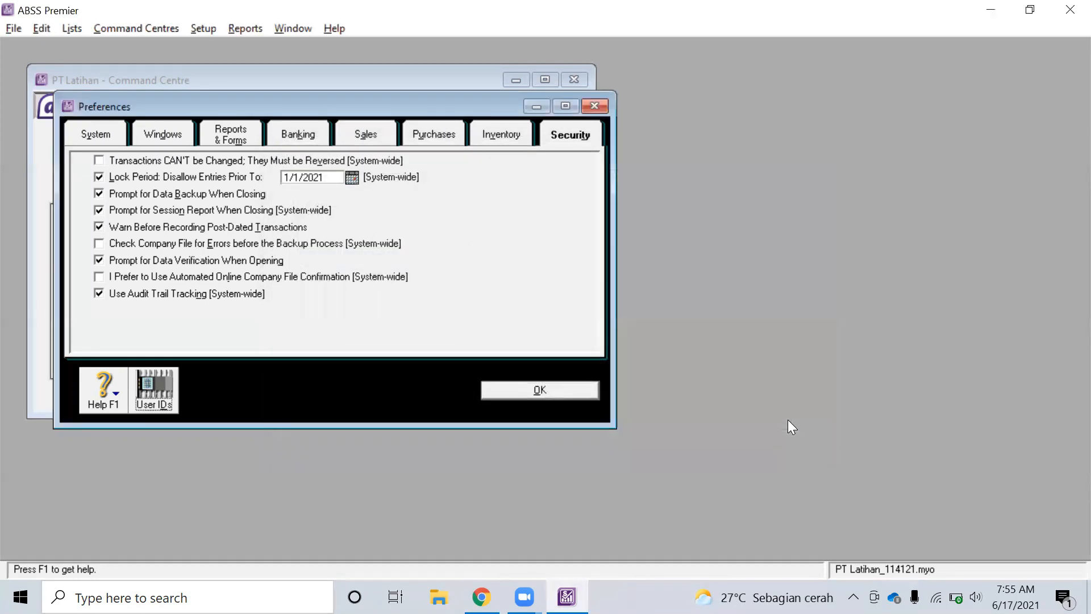
Review the Inventory, Pembelian and Pimpinan users' restrictions in User Access, then close it
left_click(166, 381)
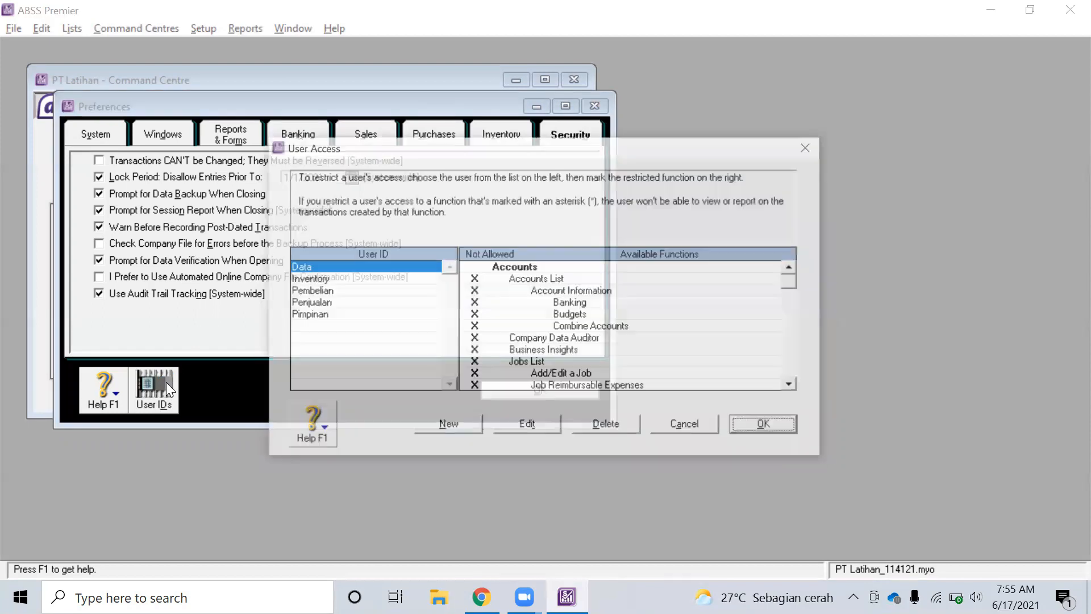
left_click(336, 280)
left_click(333, 293)
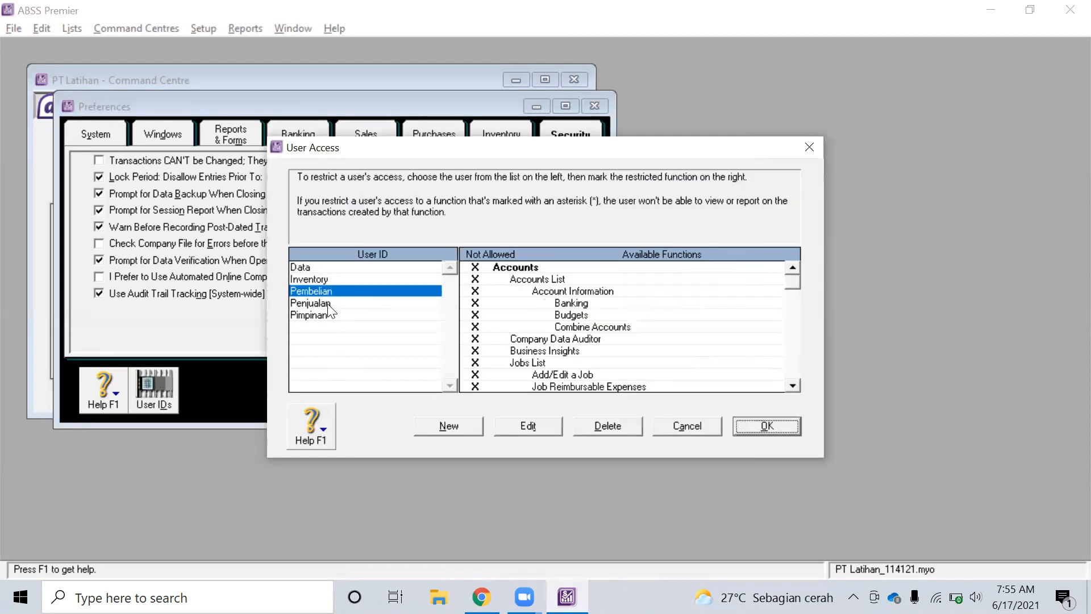
left_click(325, 314)
left_click(763, 419)
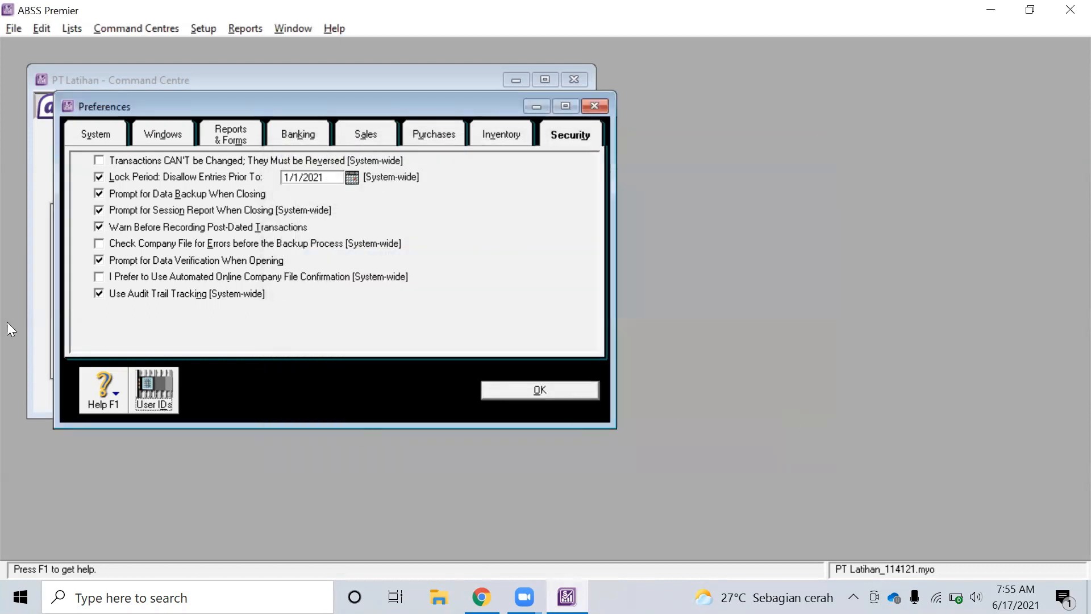
Reopen the PT Latihan_114121 company file without backing up
left_click(12, 29)
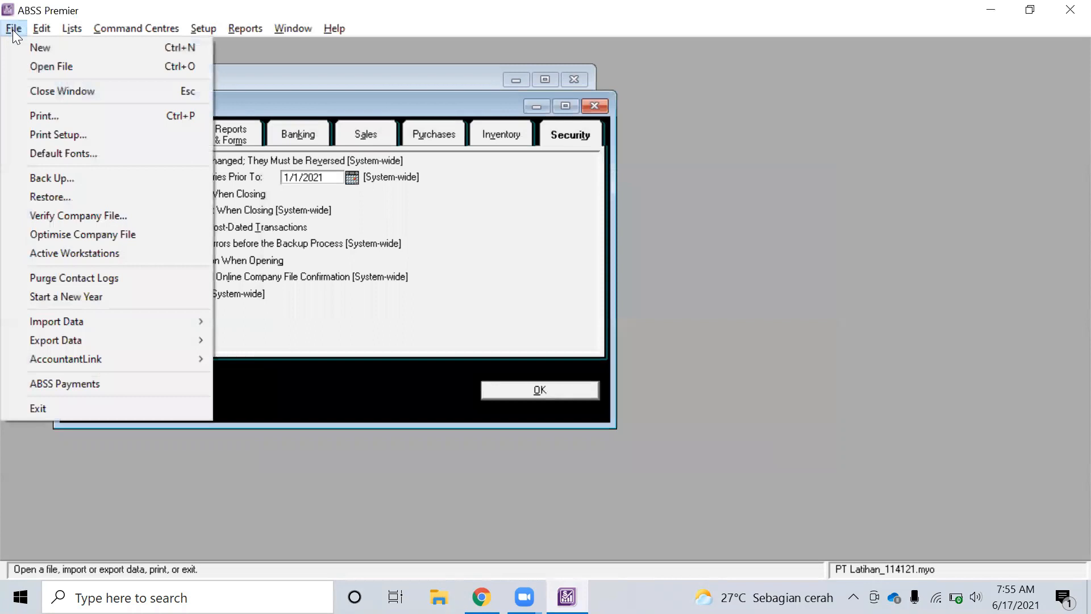
left_click(50, 71)
left_click(568, 439)
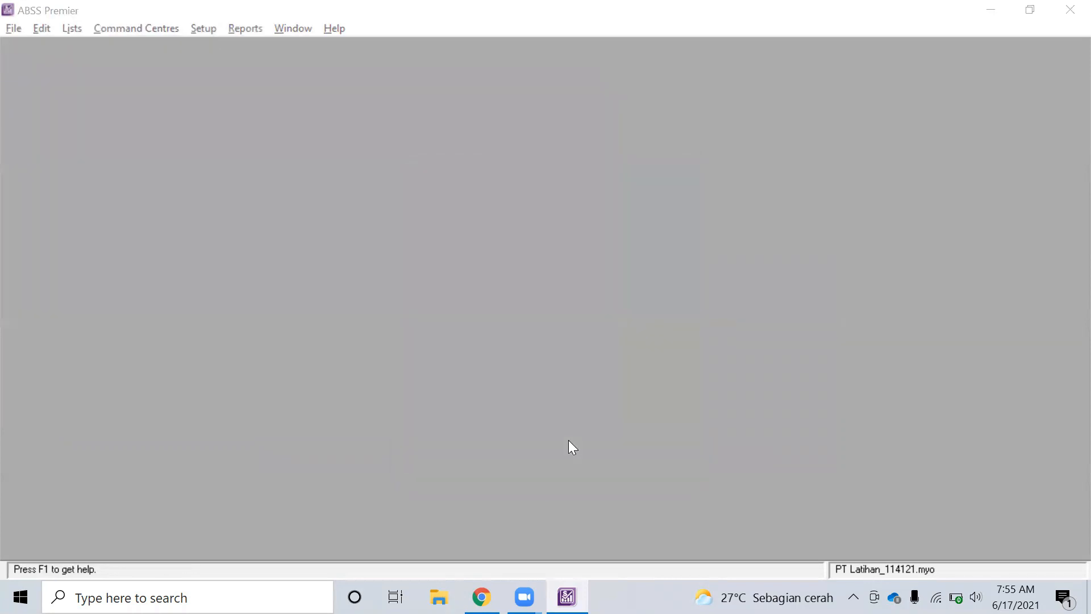
left_click_drag(525, 214, 526, 241)
double_click(299, 333)
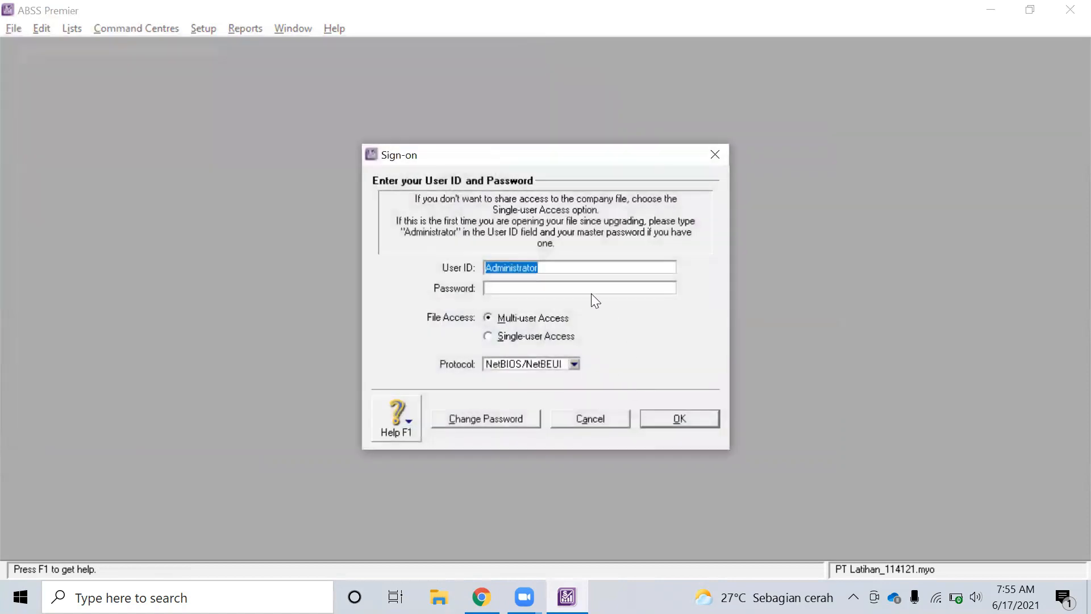
Sign on as the Penjualan sub-user with its password
type("Penjualan")
left_click(581, 290)
key("alt+Tab")
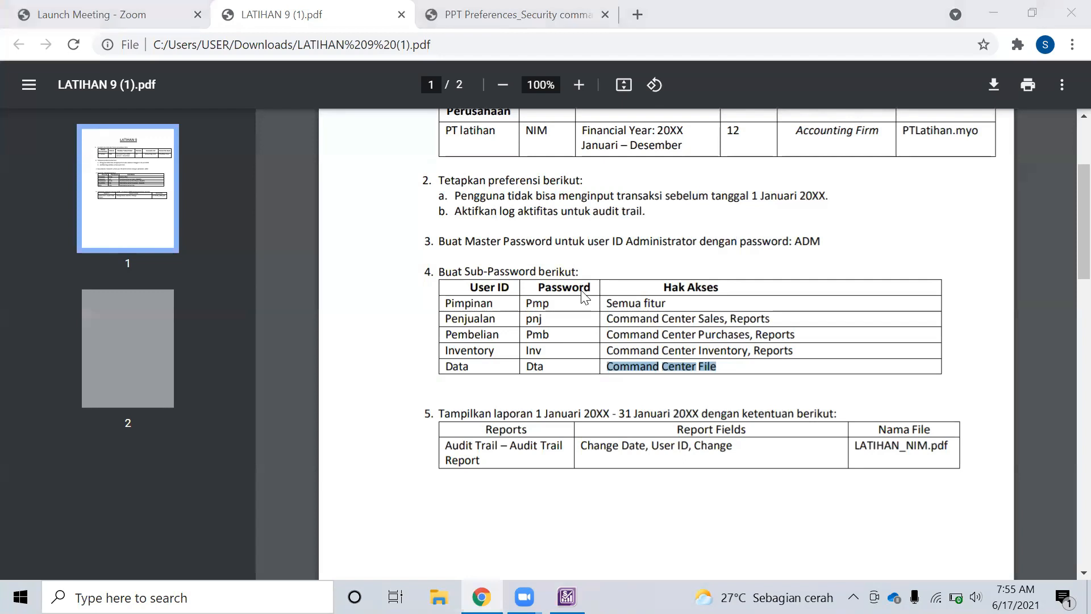
key("alt+Tab")
type("pnj")
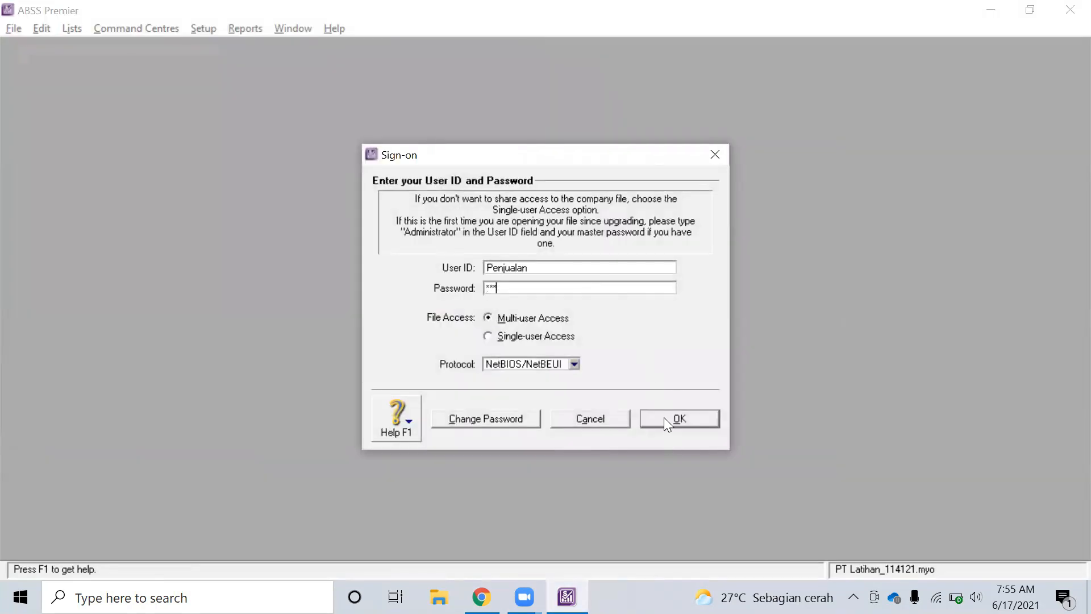
left_click(663, 417)
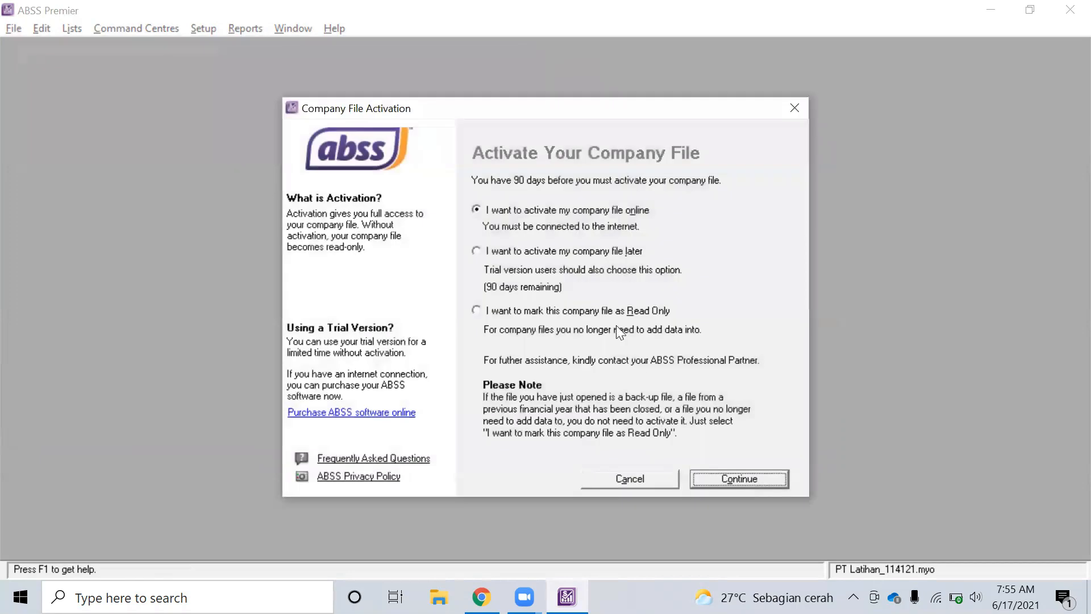
Defer activation, acknowledge the 90-day notice and skip data verification
left_click(549, 252)
left_click(763, 476)
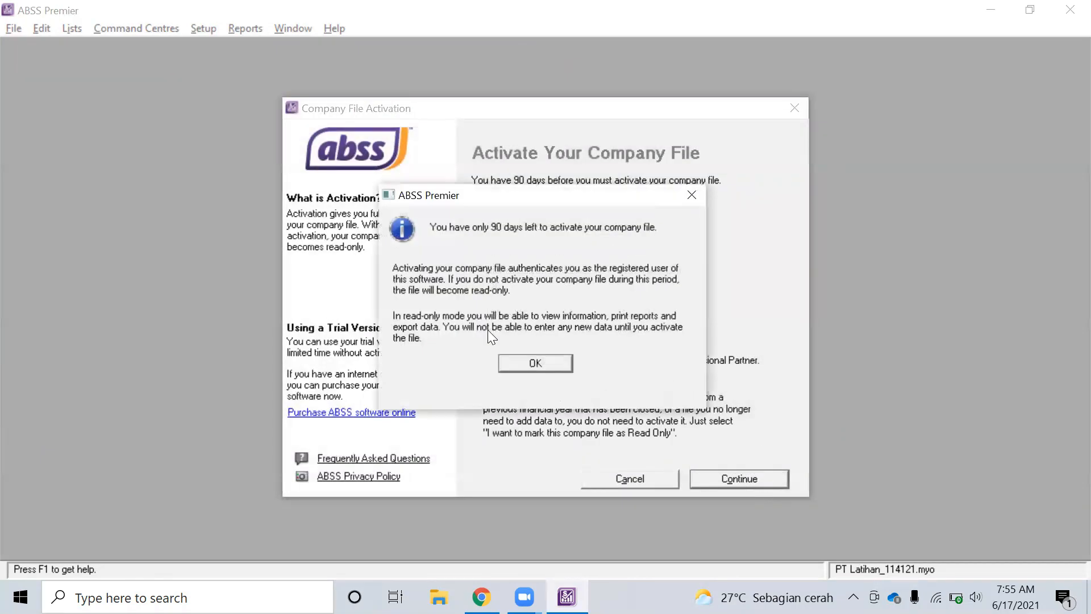
left_click(536, 363)
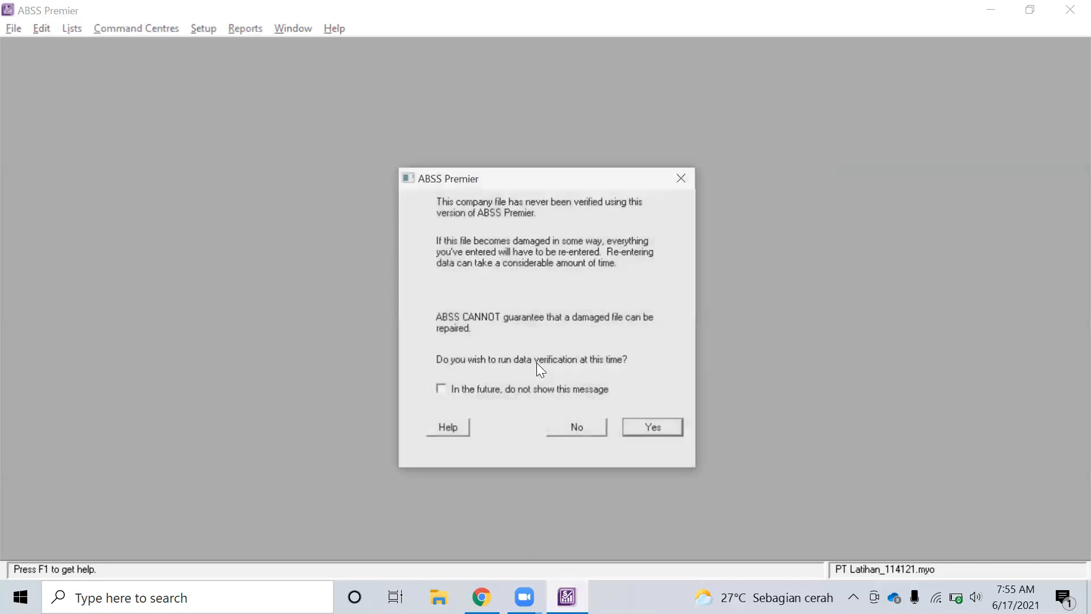
left_click(575, 429)
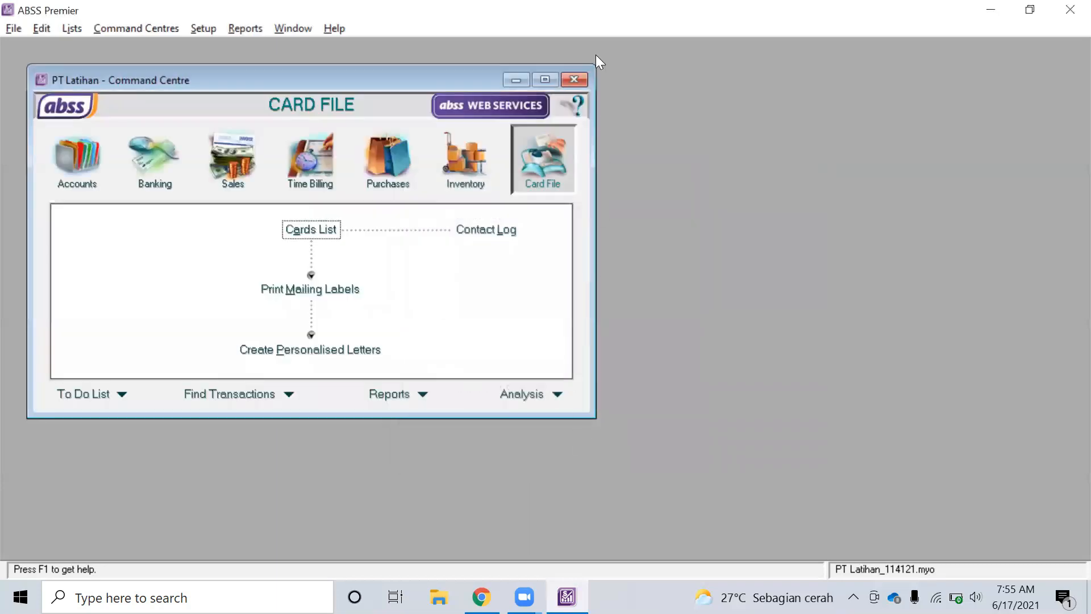
left_click(108, 180)
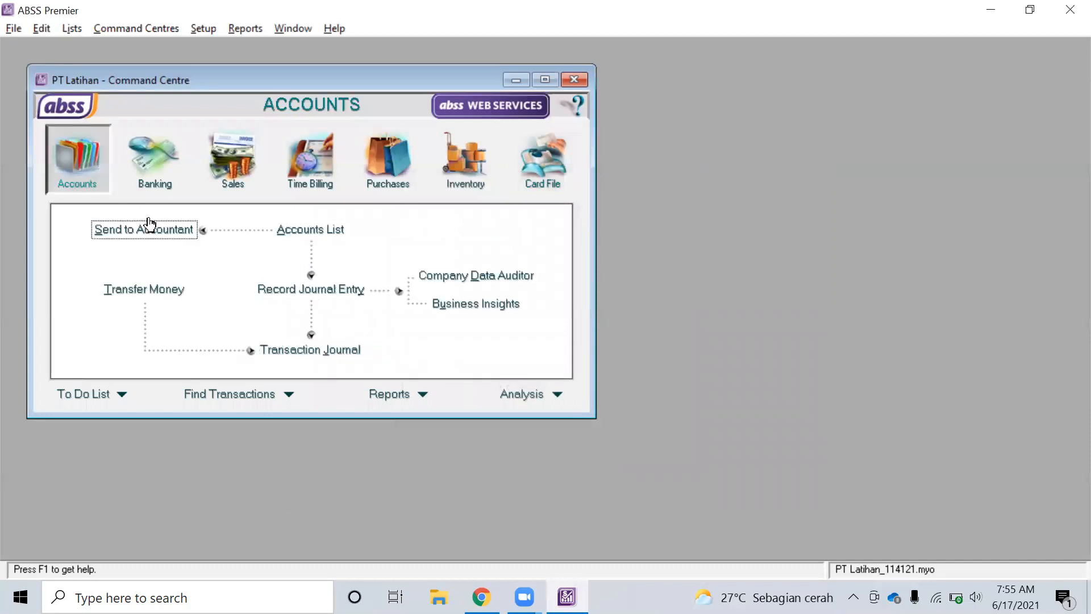
left_click(303, 232)
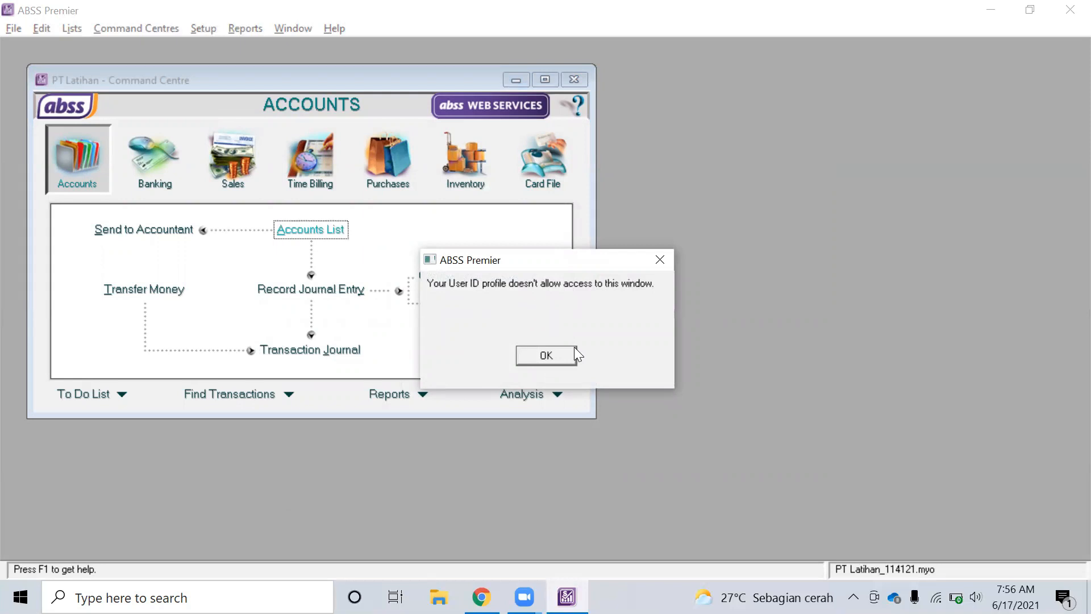
left_click(560, 355)
left_click(135, 143)
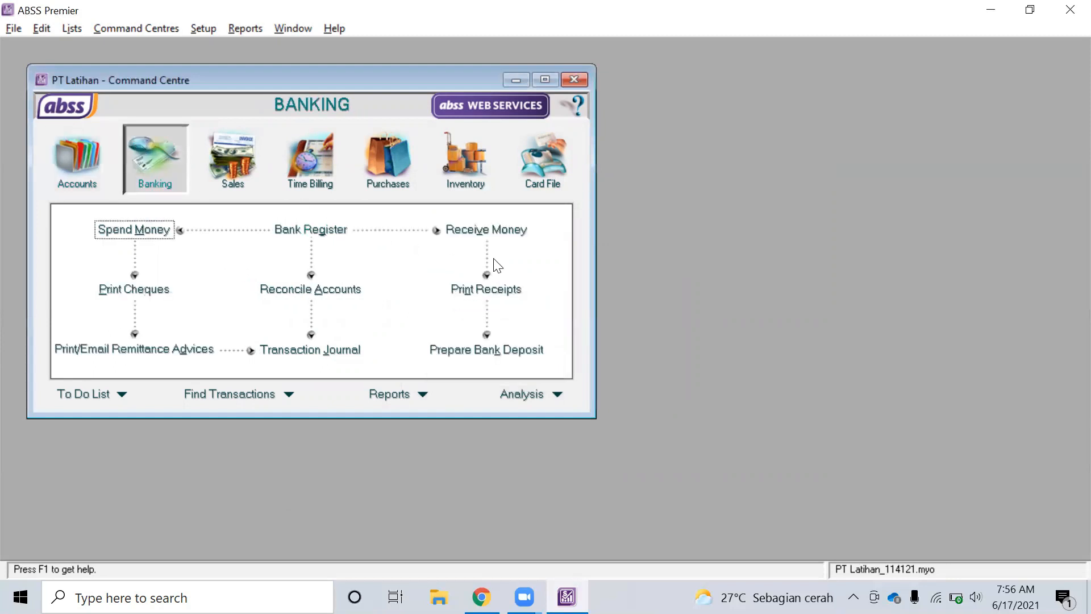
left_click(517, 236)
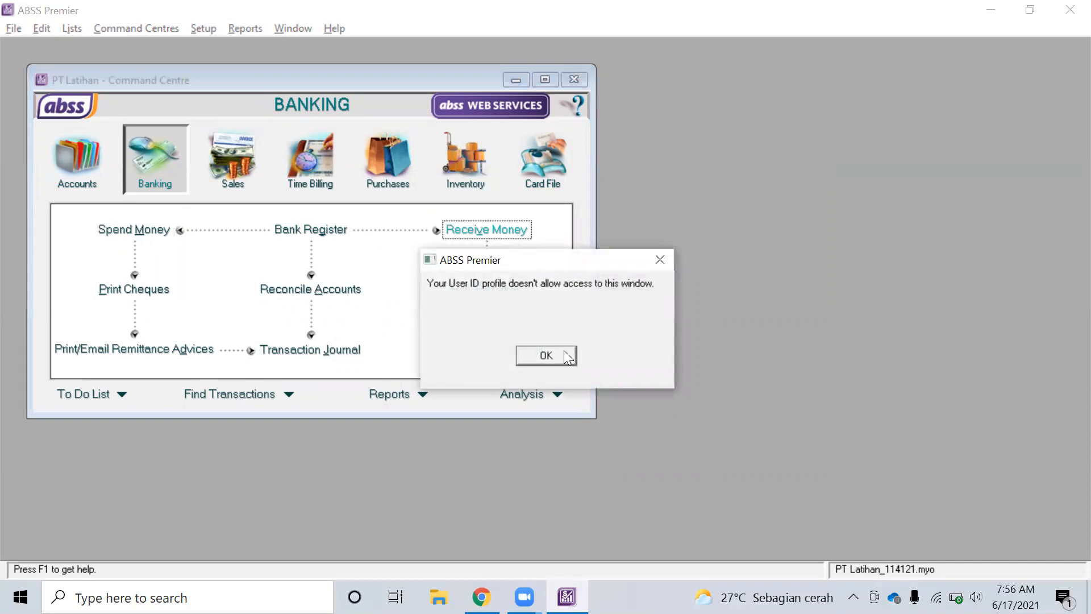
left_click(545, 355)
left_click(221, 173)
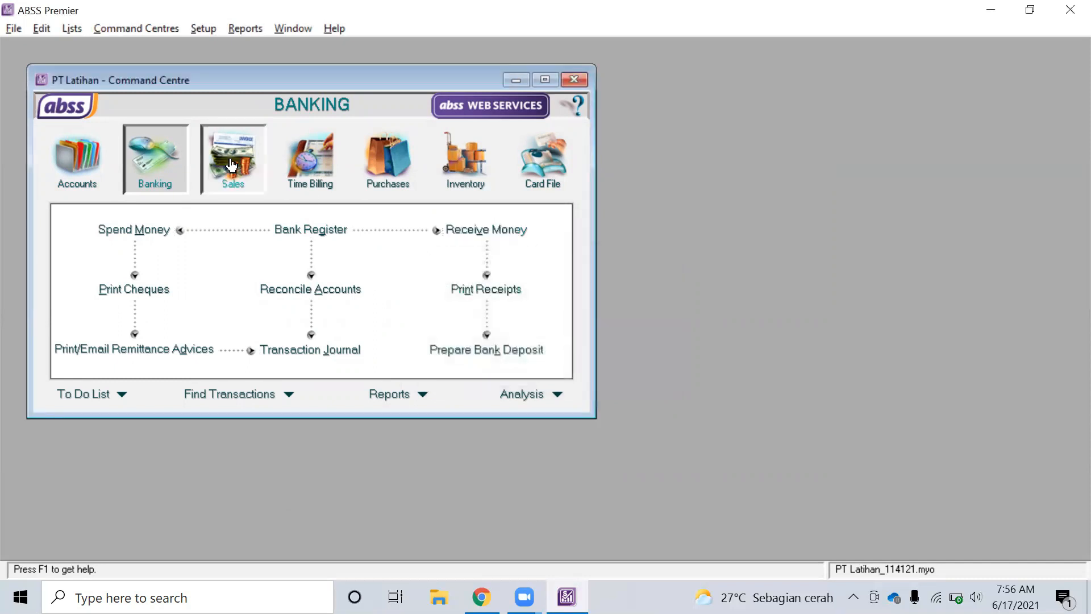
left_click(318, 264)
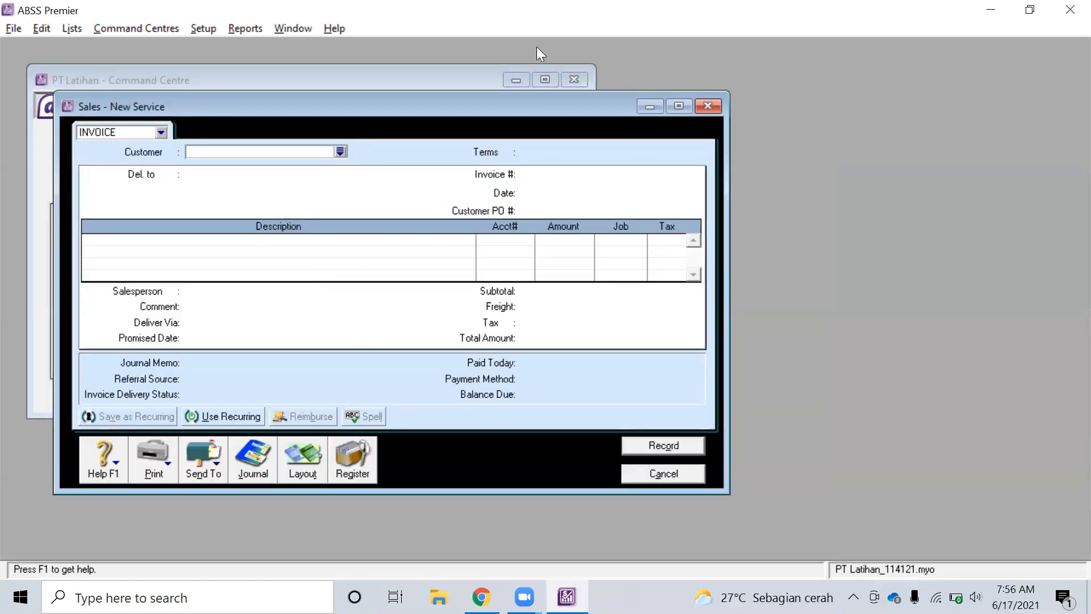
left_click(712, 101)
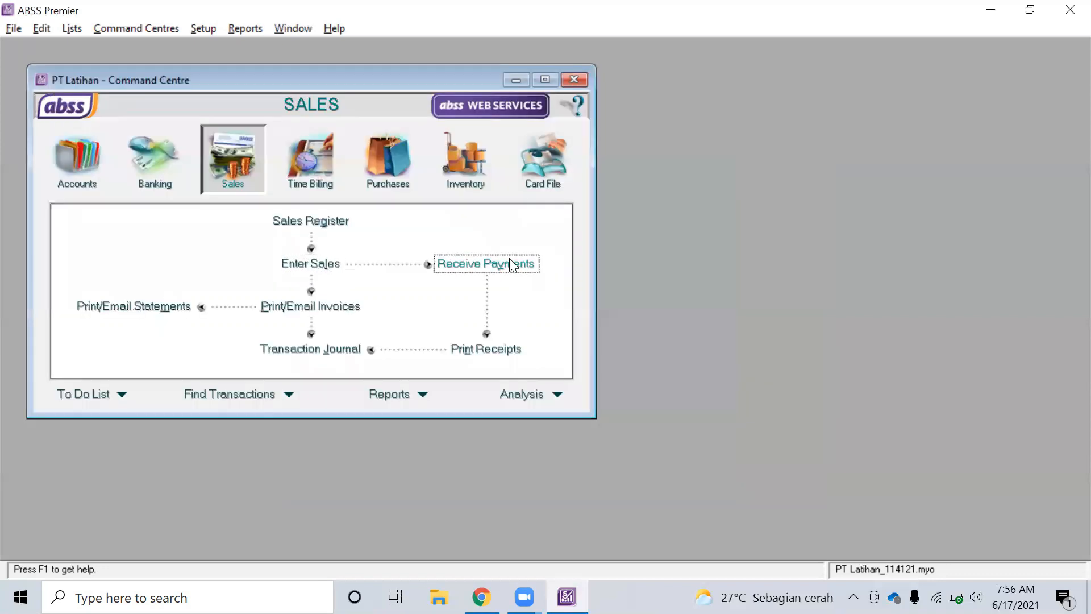
left_click(509, 258)
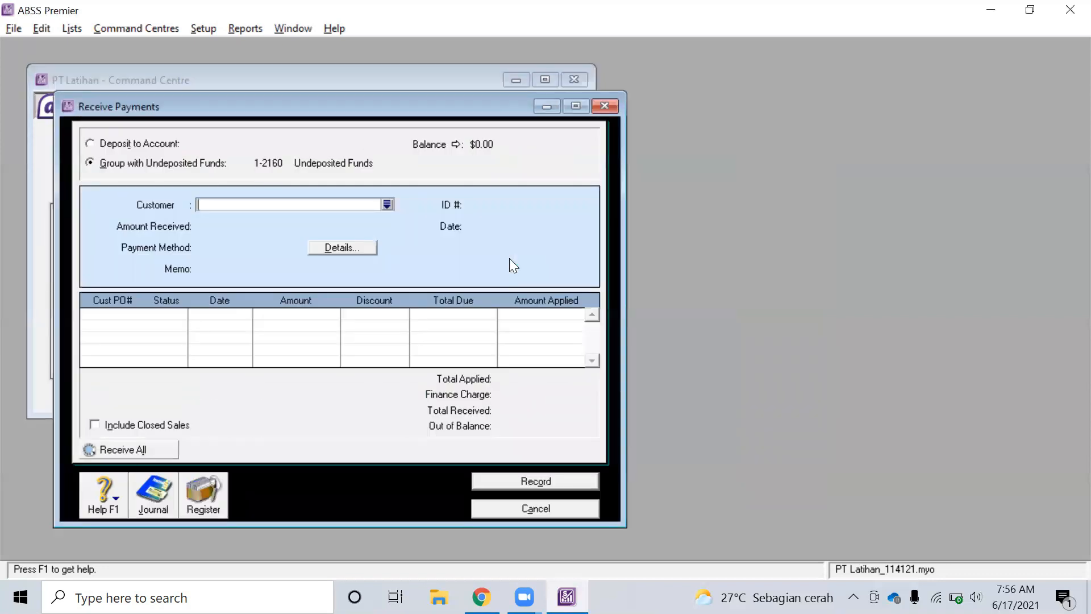
left_click(606, 107)
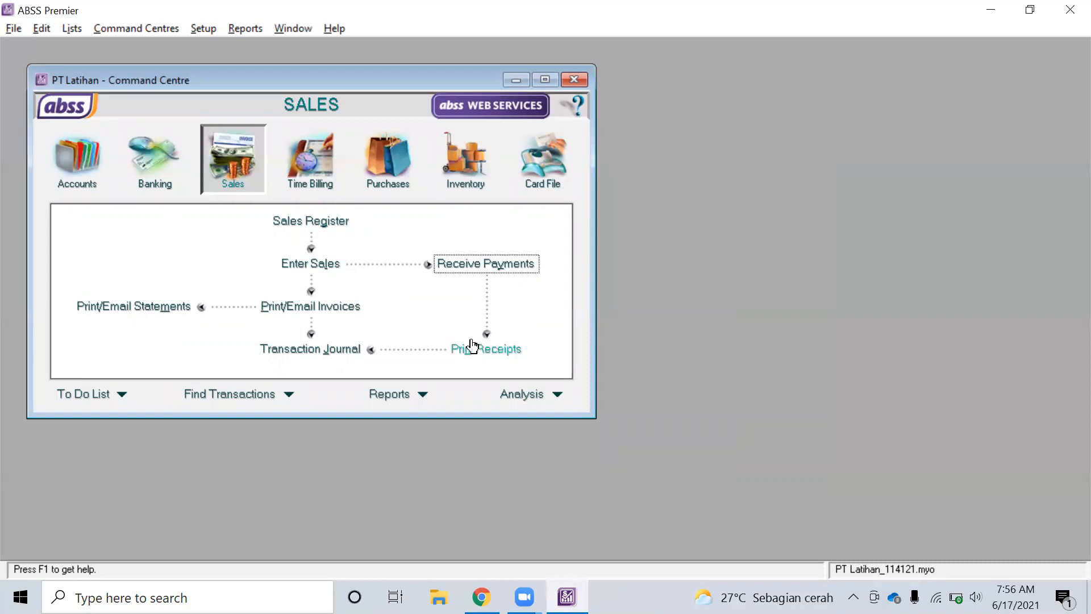
left_click(391, 404)
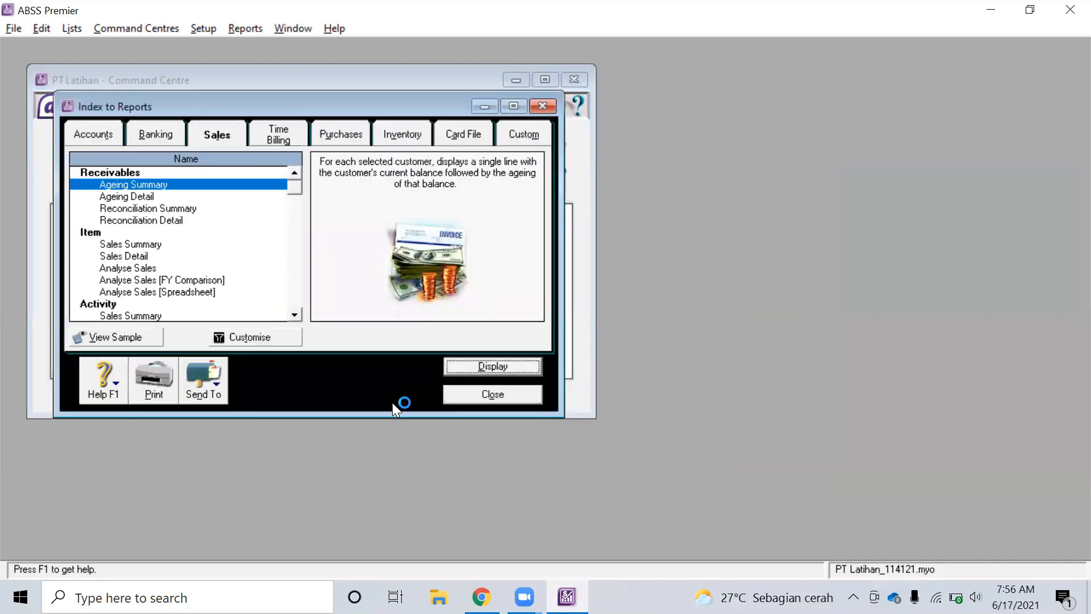
left_click(170, 209)
left_click(463, 364)
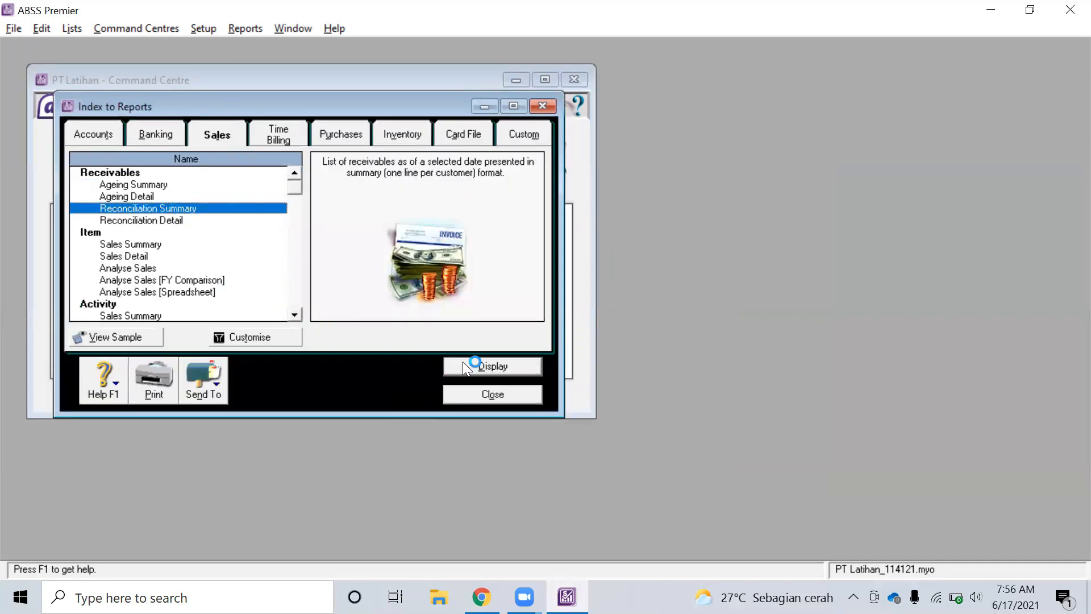
key("Return")
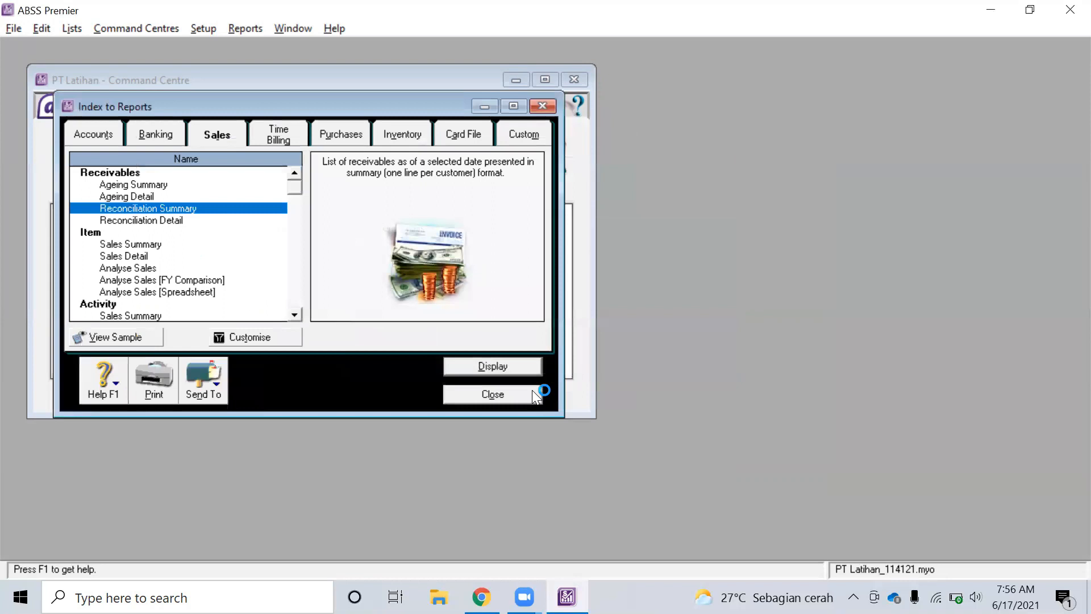
left_click(500, 393)
left_click(406, 170)
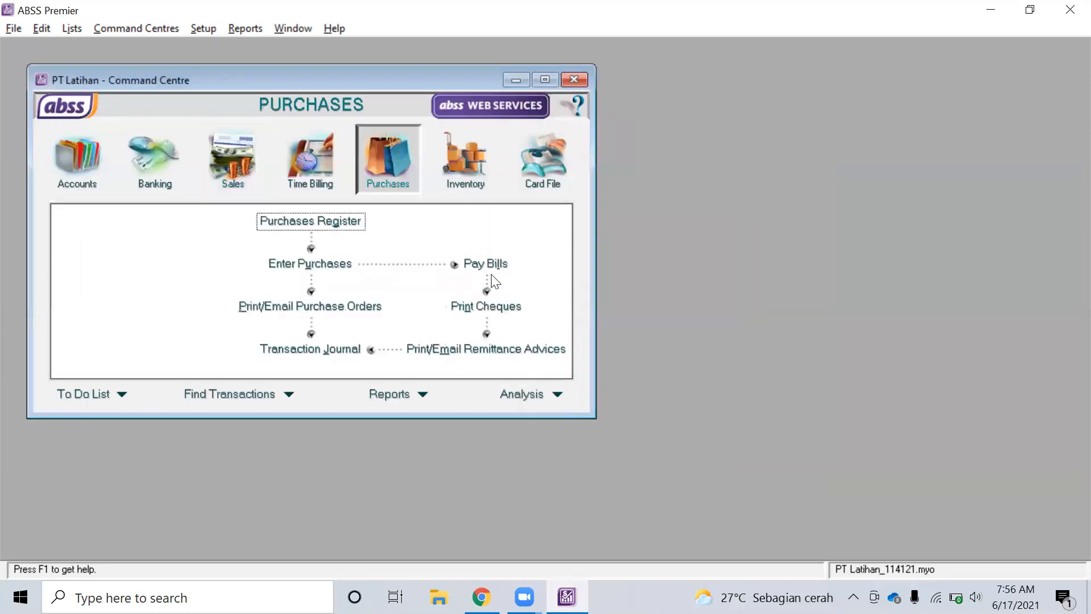
left_click(487, 265)
left_click(661, 260)
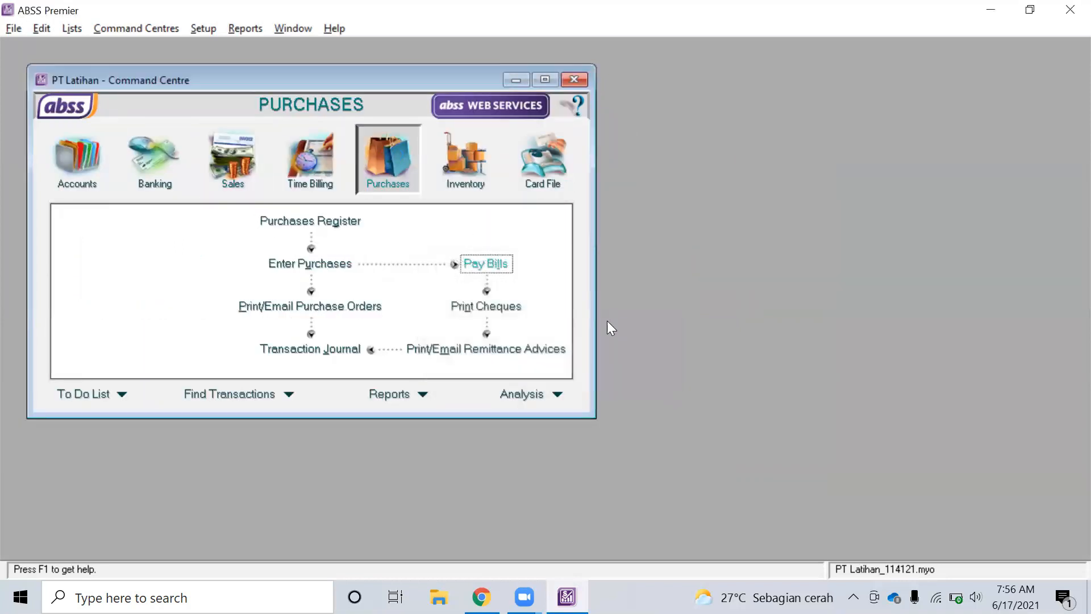
left_click(513, 177)
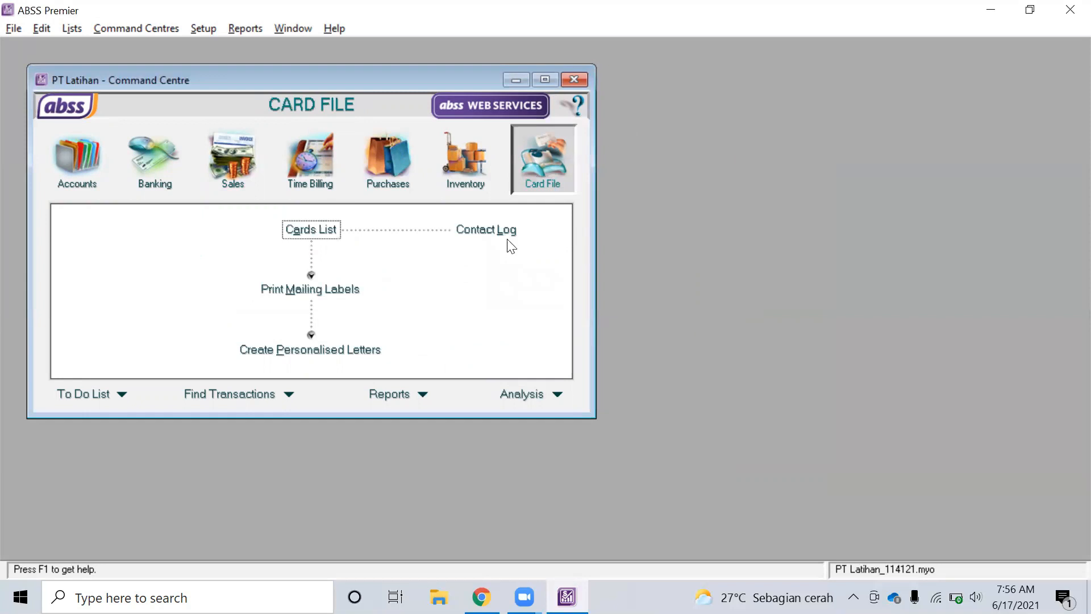
left_click(312, 229)
left_click(534, 359)
Reopen the PT Latihan_114121 company file without making a backup
left_click(22, 28)
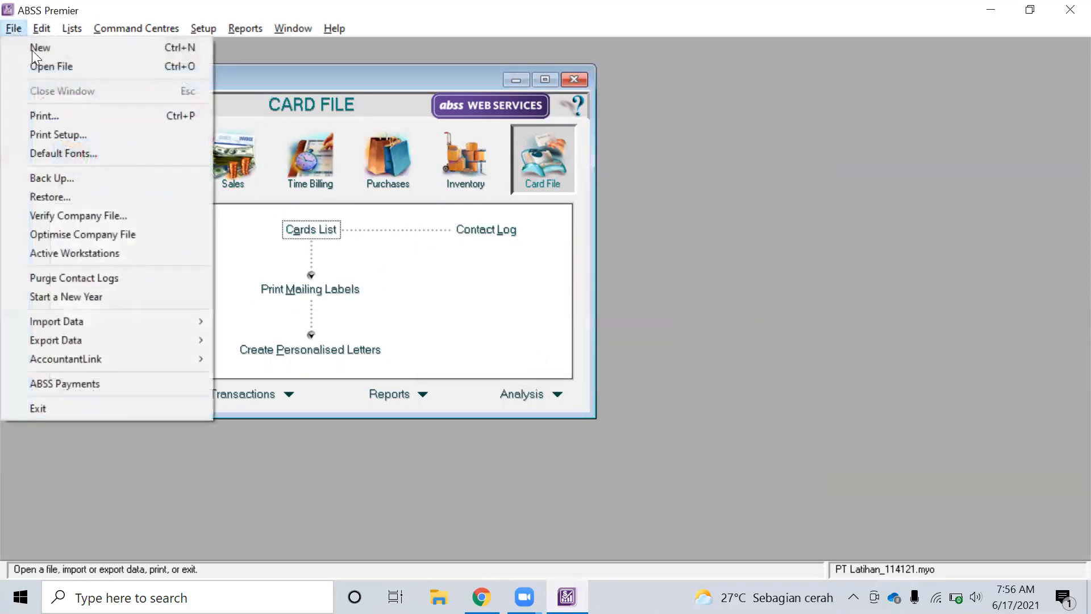
left_click(78, 66)
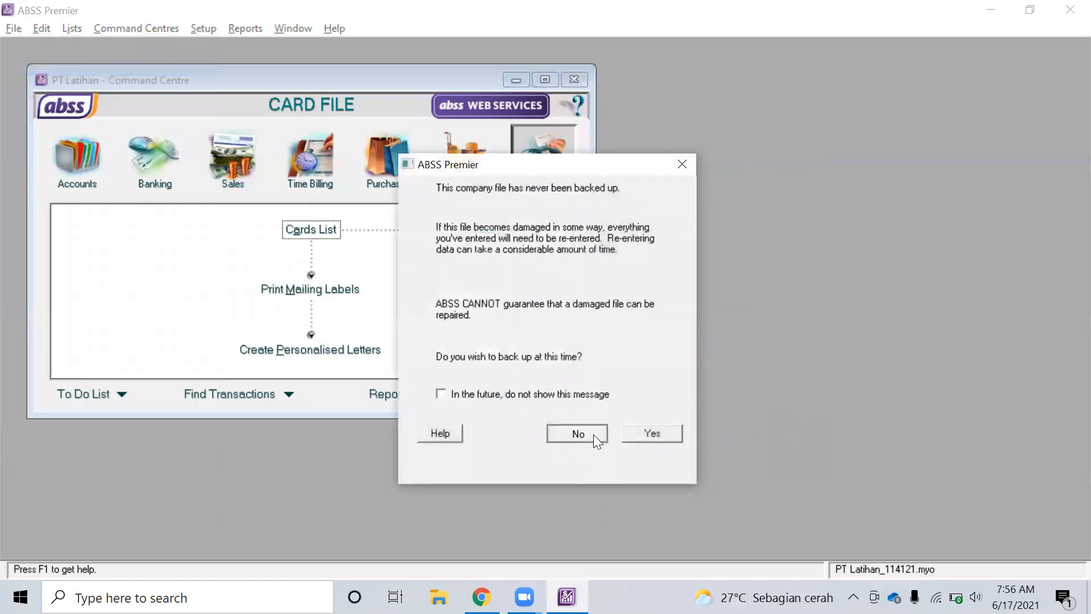
left_click(593, 434)
scroll(275, 348, "down", 2)
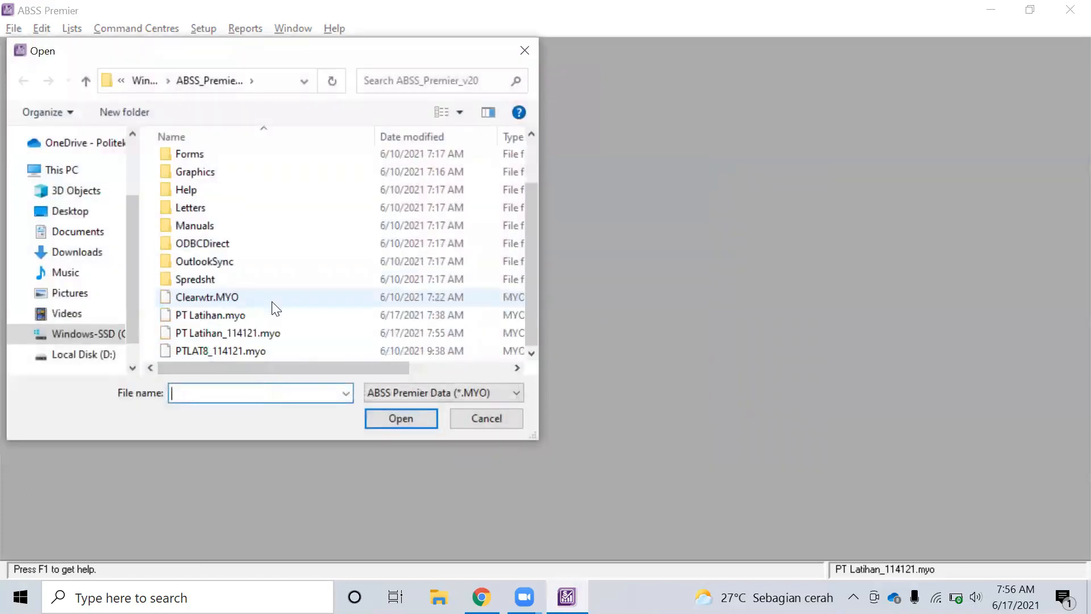
left_click(271, 334)
left_click(423, 418)
Sign on with user ID Administrator
type("Administr")
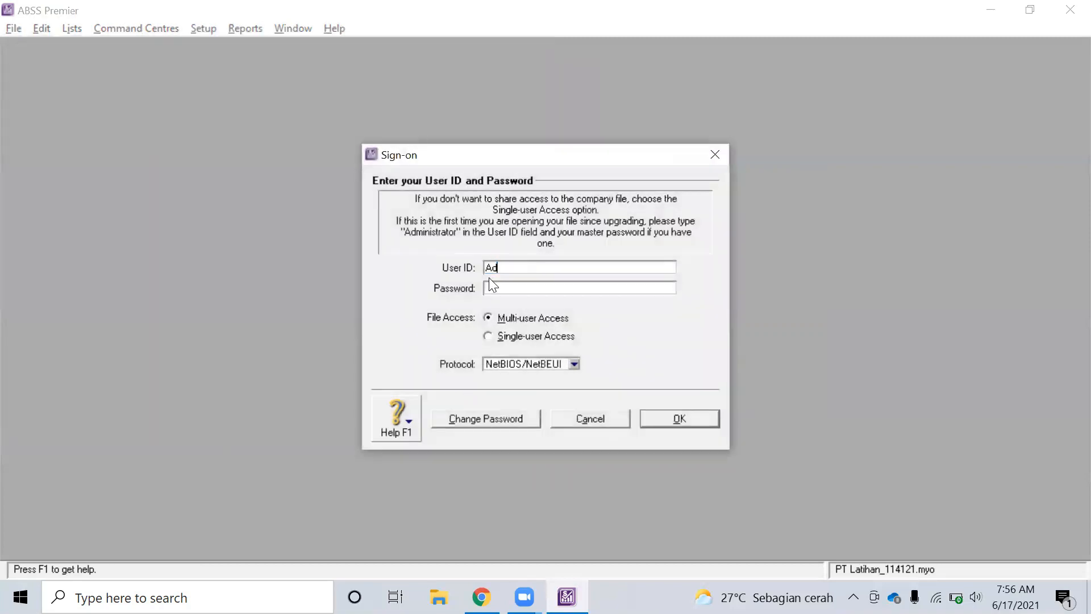
type("ator")
key("Tab")
key("Return")
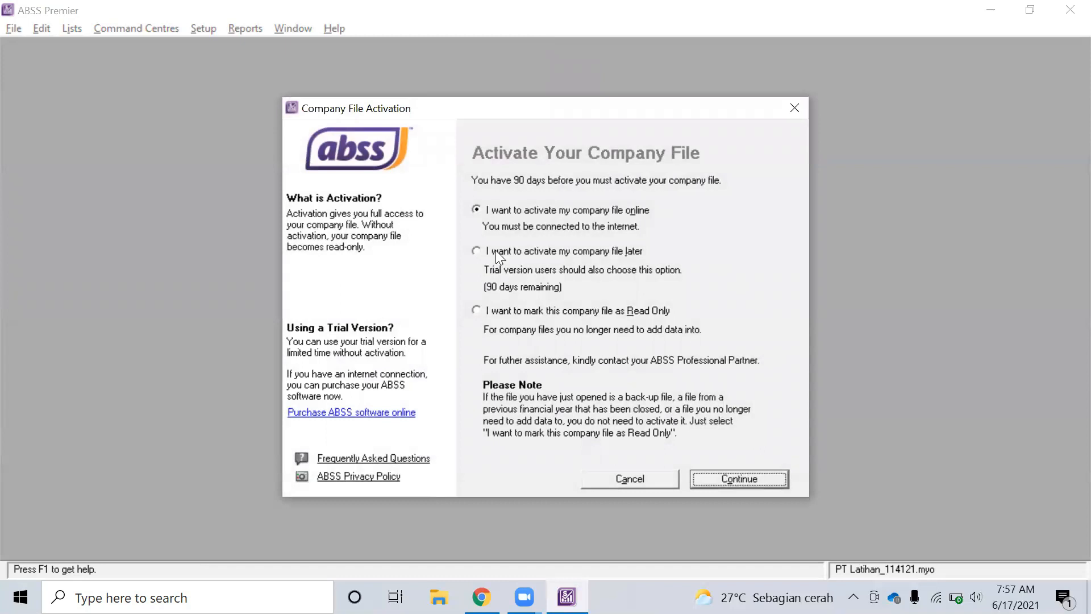
Postpone activation, acknowledge the 90-day notice and decline data verification
left_click(495, 252)
left_click(774, 484)
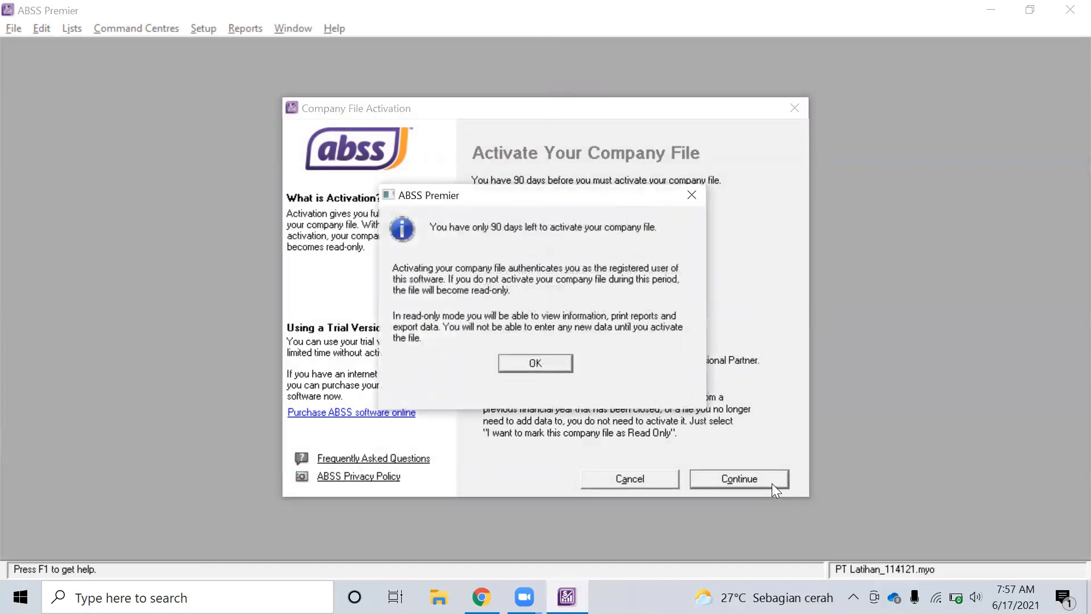
left_click(523, 361)
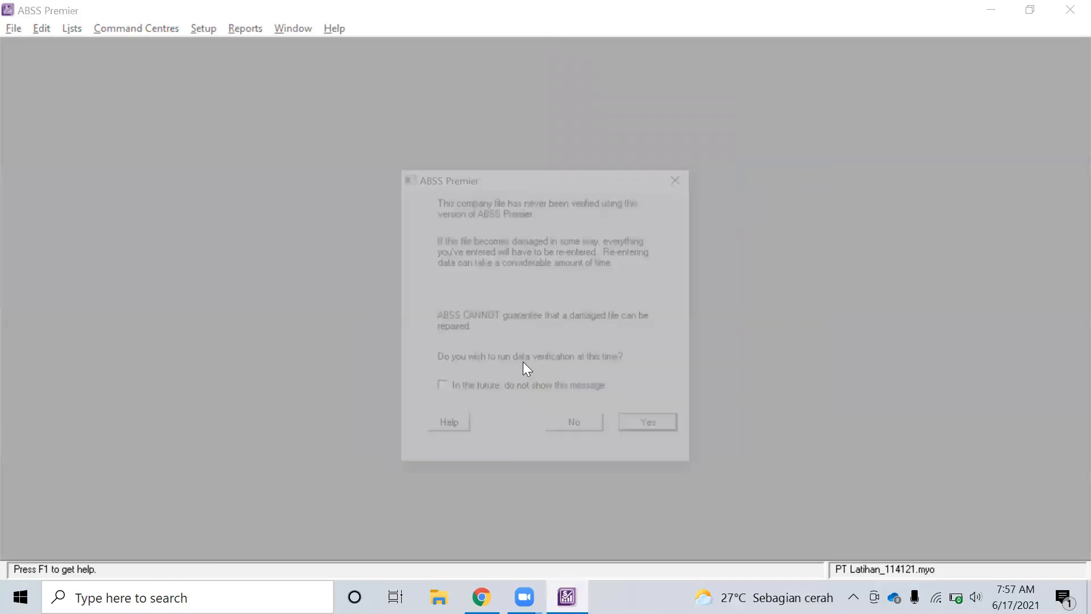
left_click(576, 429)
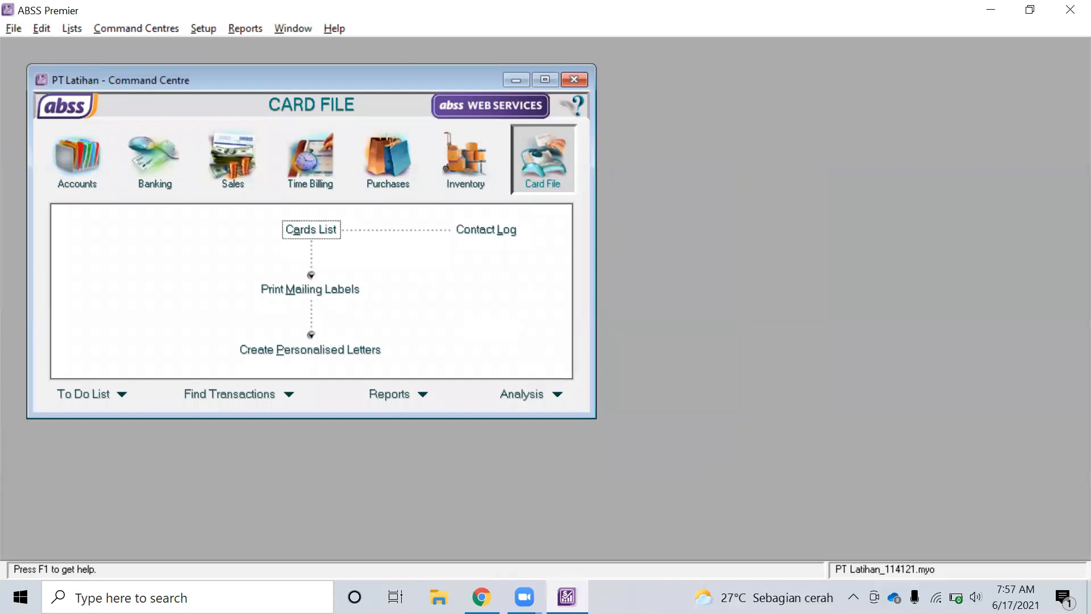
left_click(482, 596)
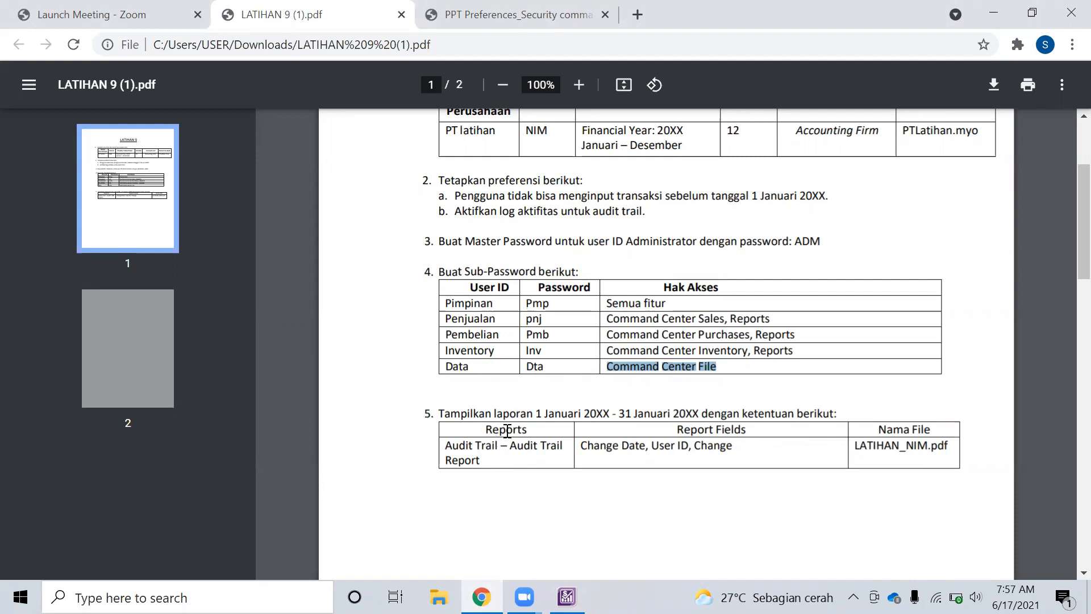
left_click_drag(487, 427, 557, 458)
left_click(520, 492)
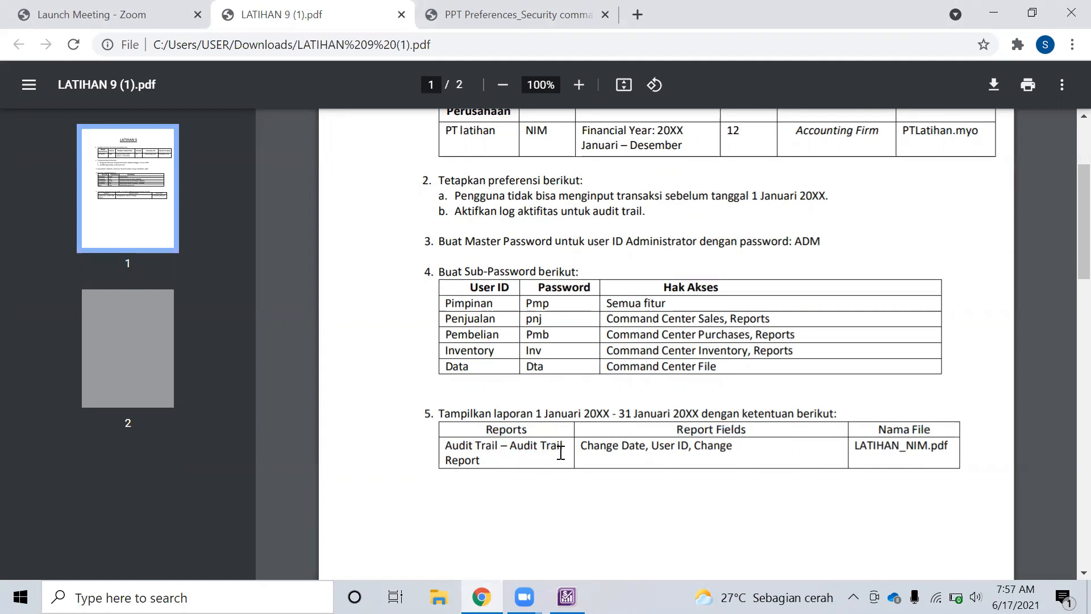
key("alt+Tab")
Select the Audit Trail Report from the Accounts reports index
left_click(429, 397)
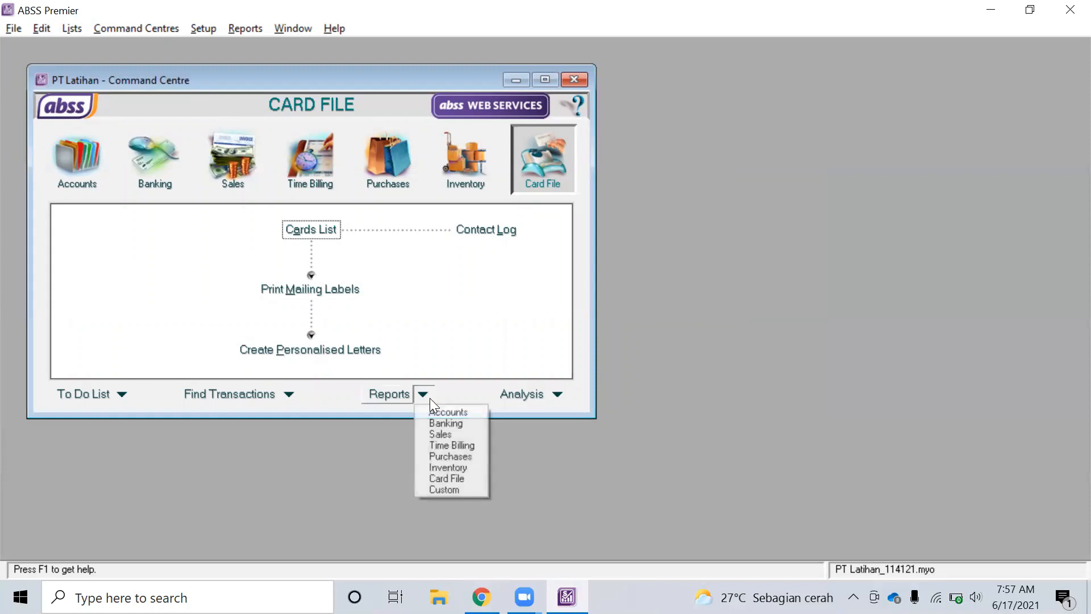
left_click(439, 410)
scroll(111, 173, "down", 20)
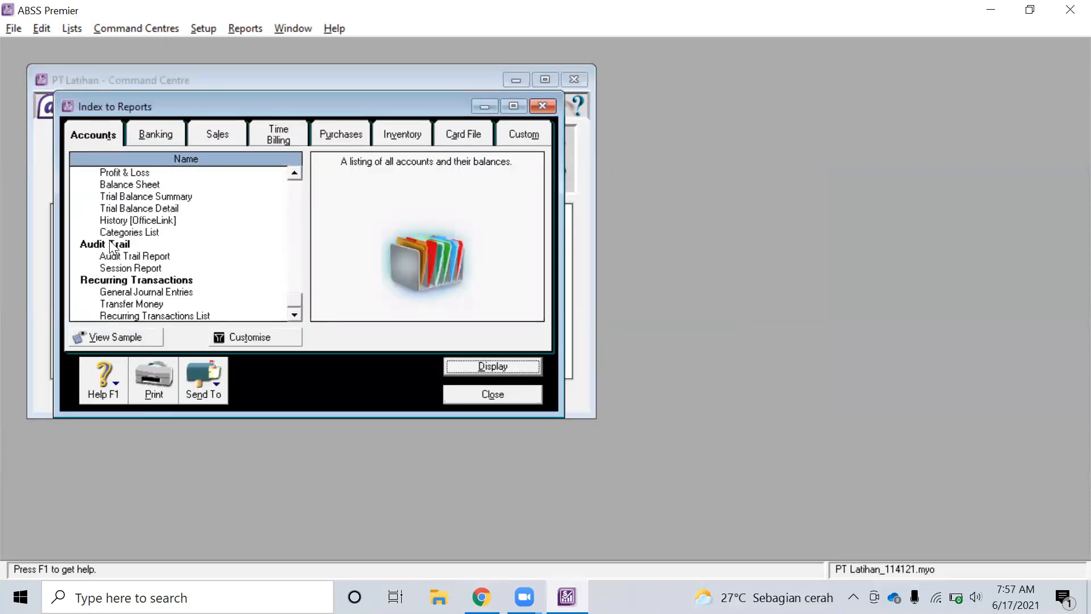
left_click(113, 255)
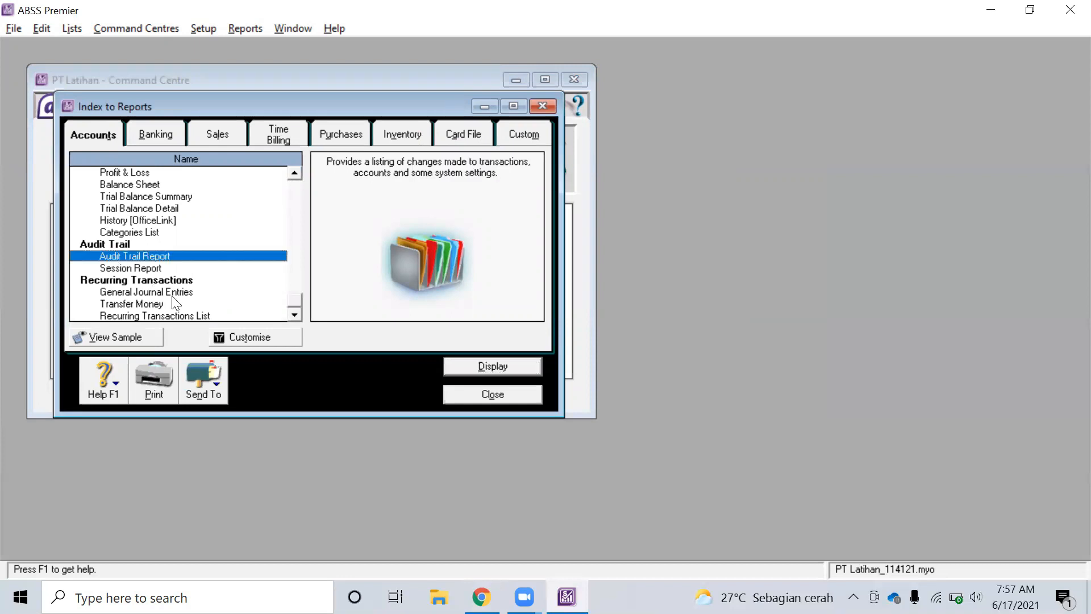
Remove ID# from the Audit Trail report fields and display it, dismissing the empty-report message
left_click(253, 343)
left_click(437, 236)
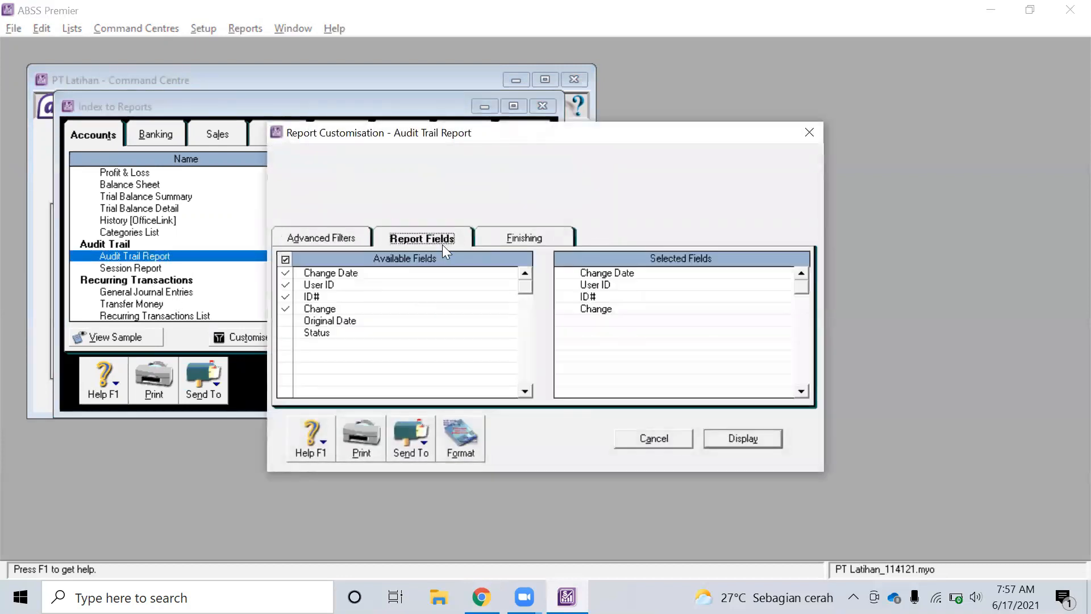
key("alt+Tab")
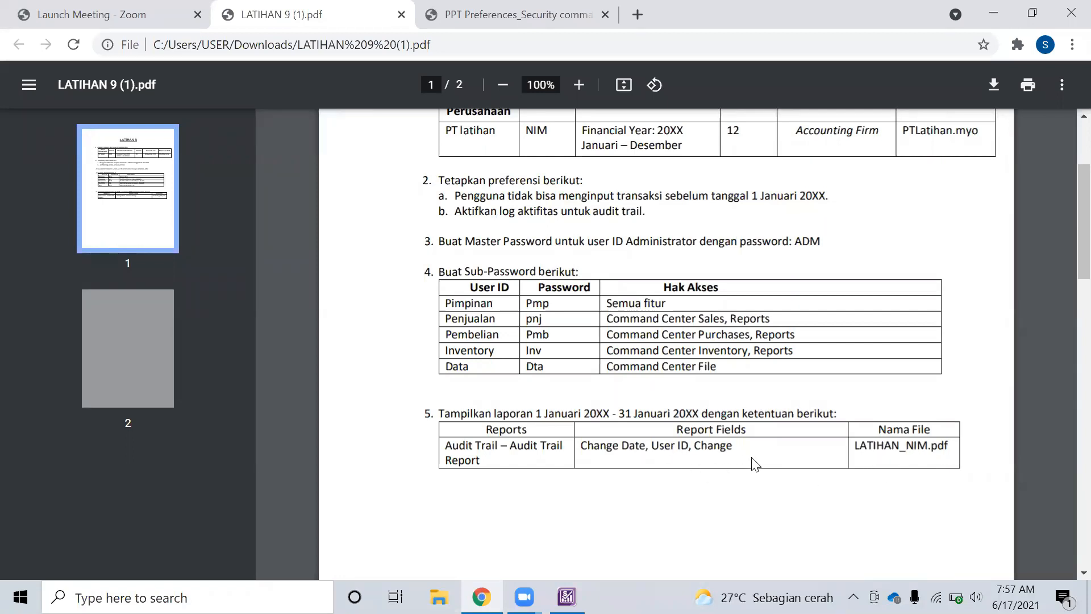
key("alt+Tab")
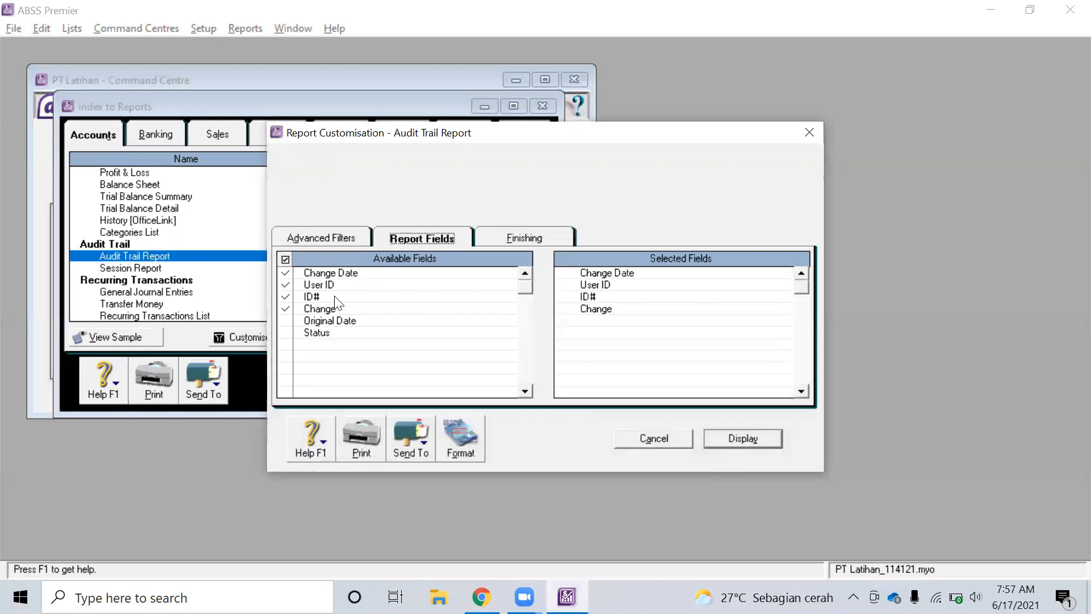
left_click(286, 297)
left_click(741, 440)
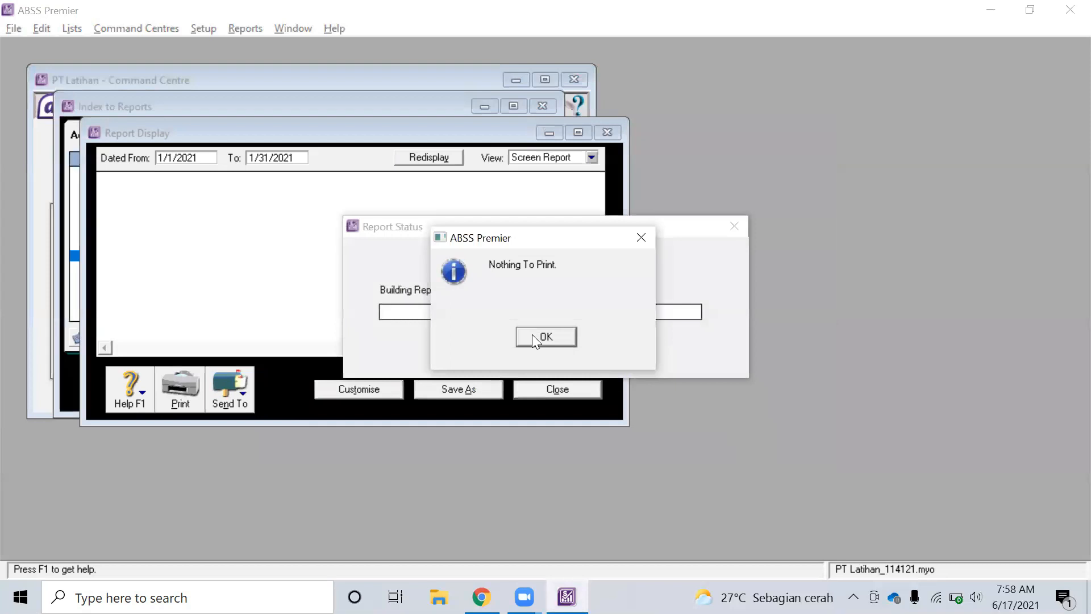
left_click(533, 336)
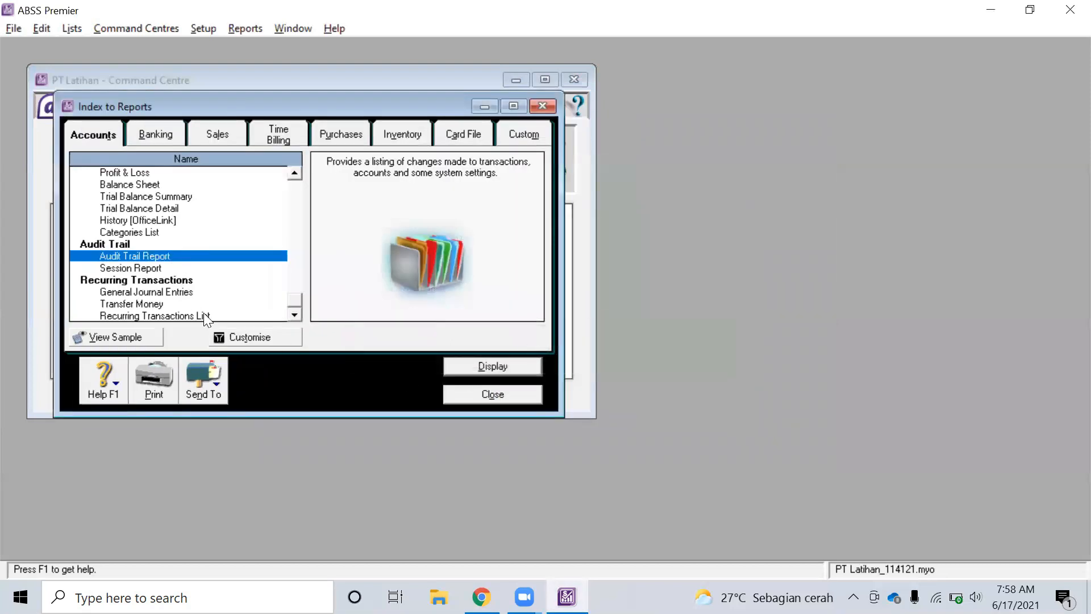
Change the To date to 12/31/2021 and display the report again
left_click(227, 337)
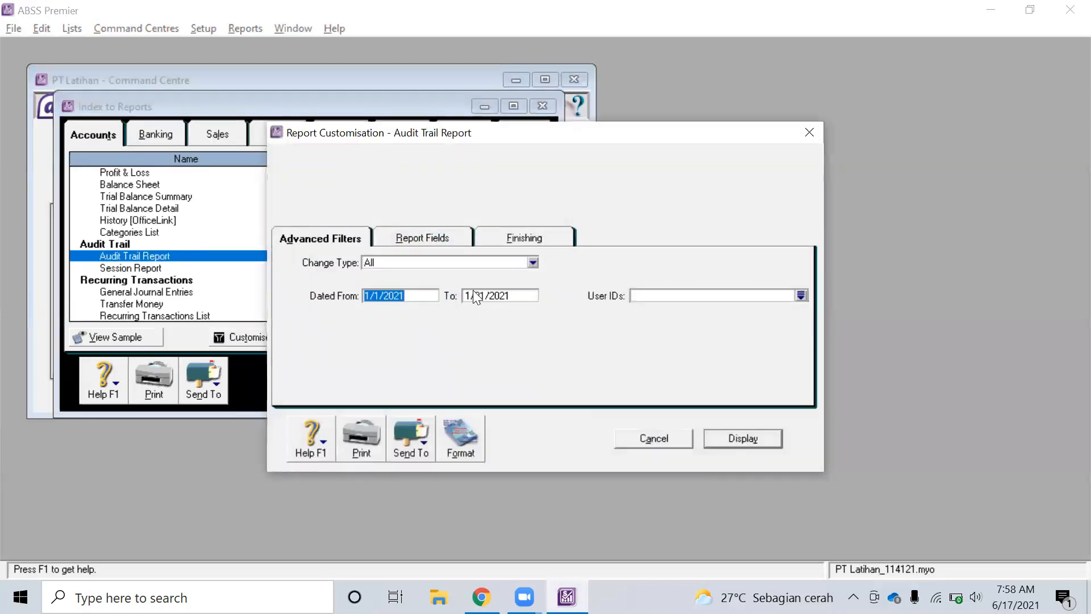
left_click(472, 293)
left_click(467, 294)
type("2")
left_click(739, 441)
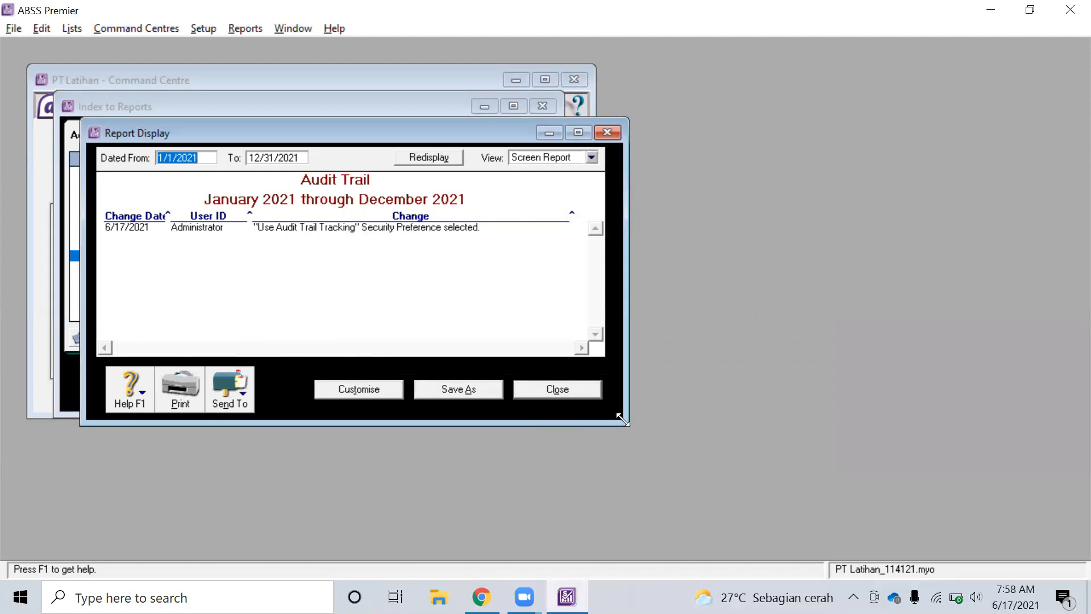
Enlarge the Audit Trail report window and read the required export file name in the exercise PDF
left_click_drag(622, 420, 935, 486)
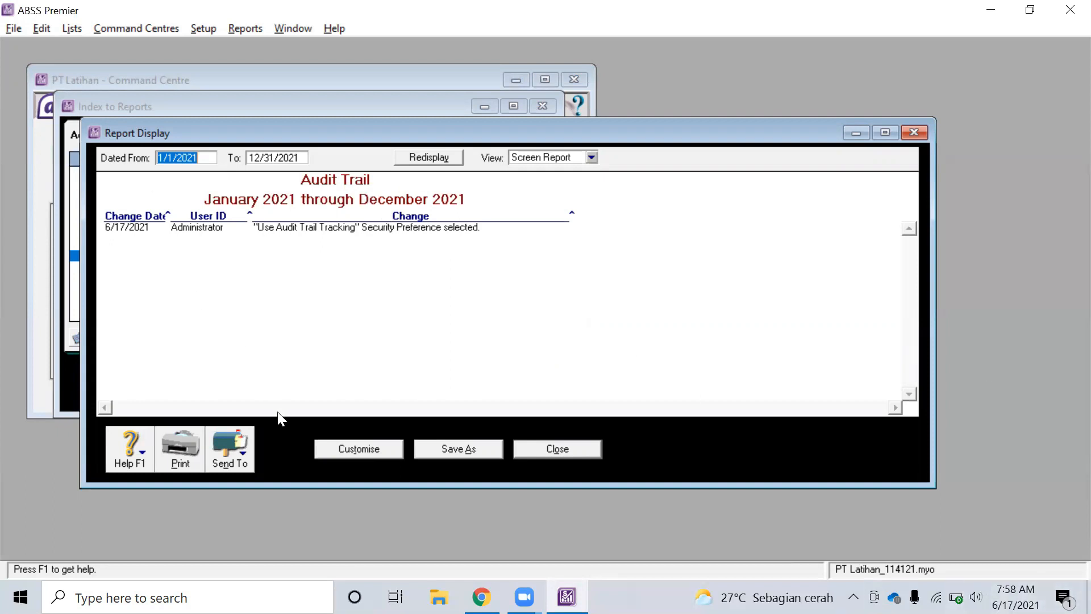
key("alt+Tab")
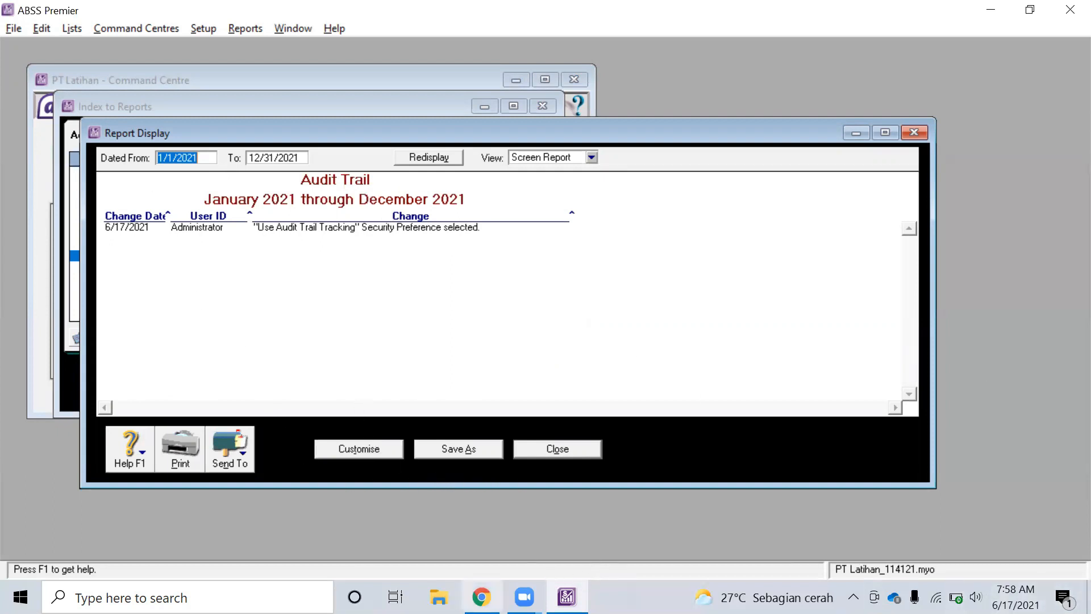
key("alt+Tab")
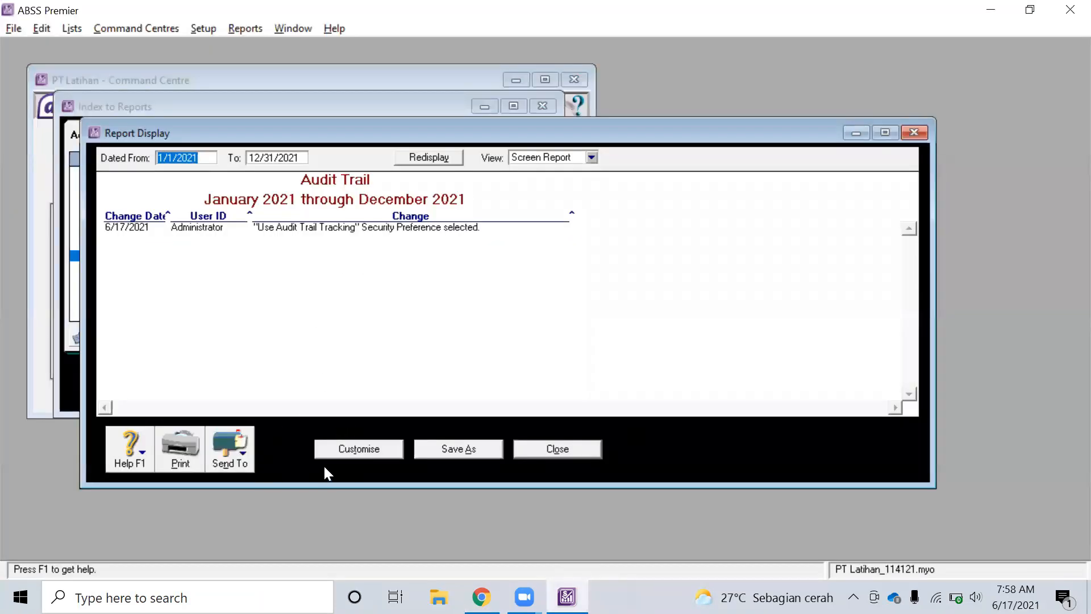
key("alt+Tab")
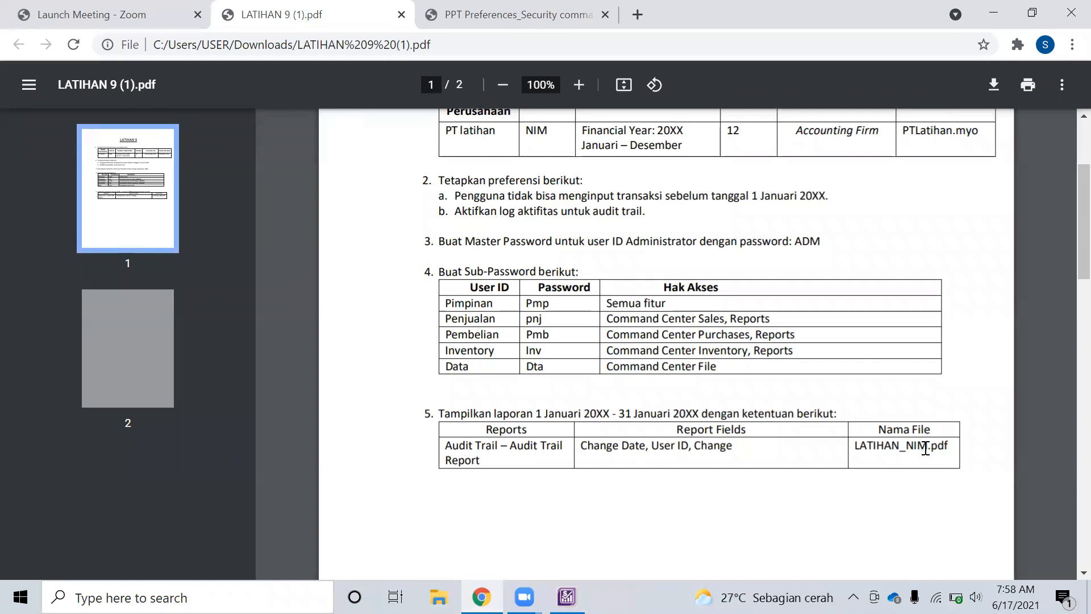
Send the Audit Trail report to PDF saved as Latihan_114121, then close Report Display
key("alt+Tab")
left_click(227, 458)
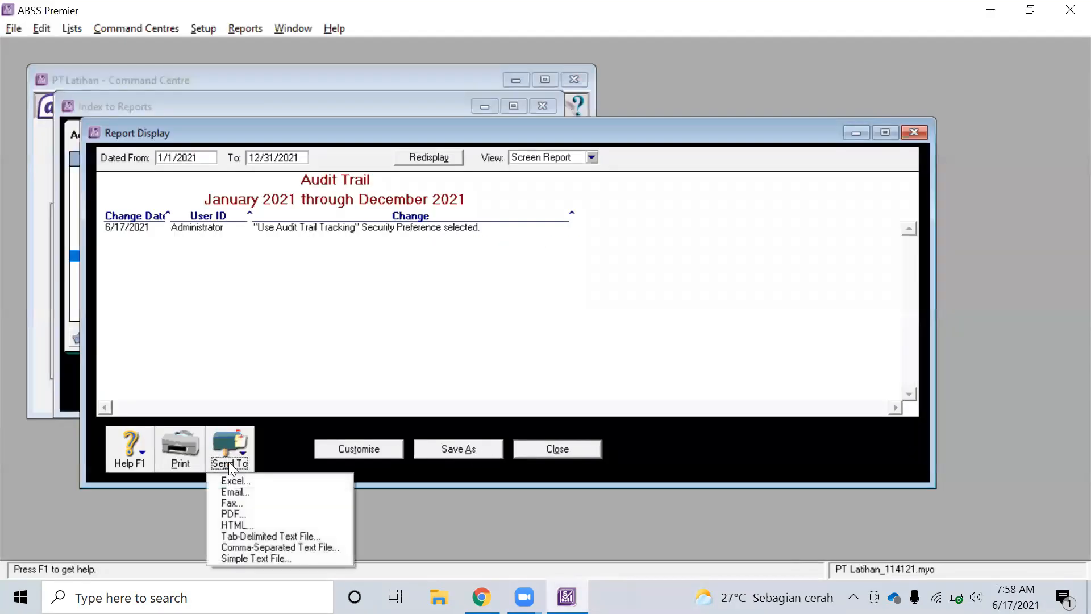
left_click(237, 514)
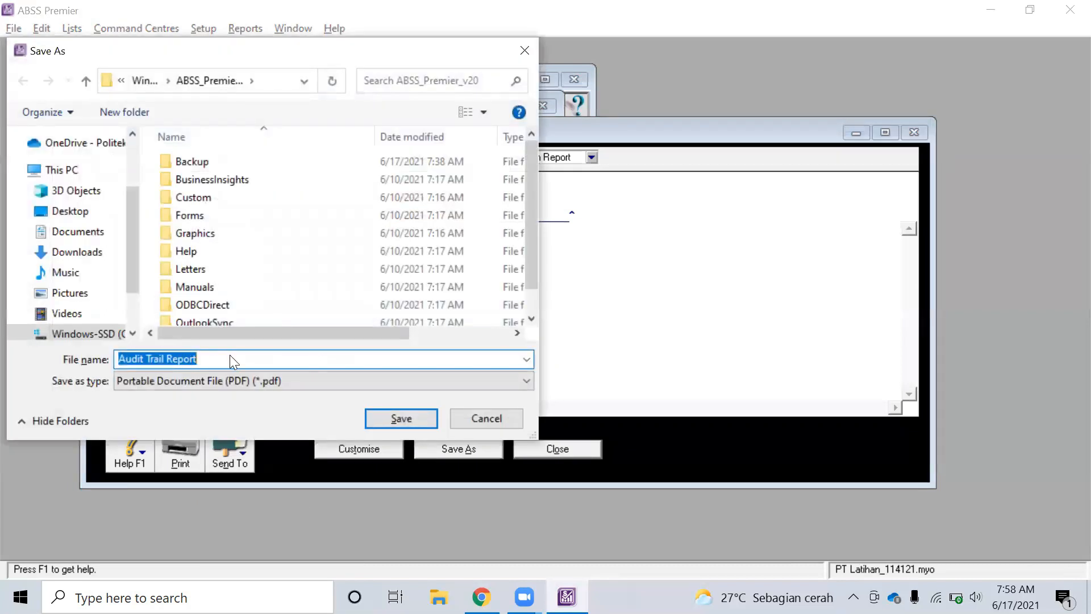
key("alt+Tab")
key("alt+Tab")
type("Latihan_114121")
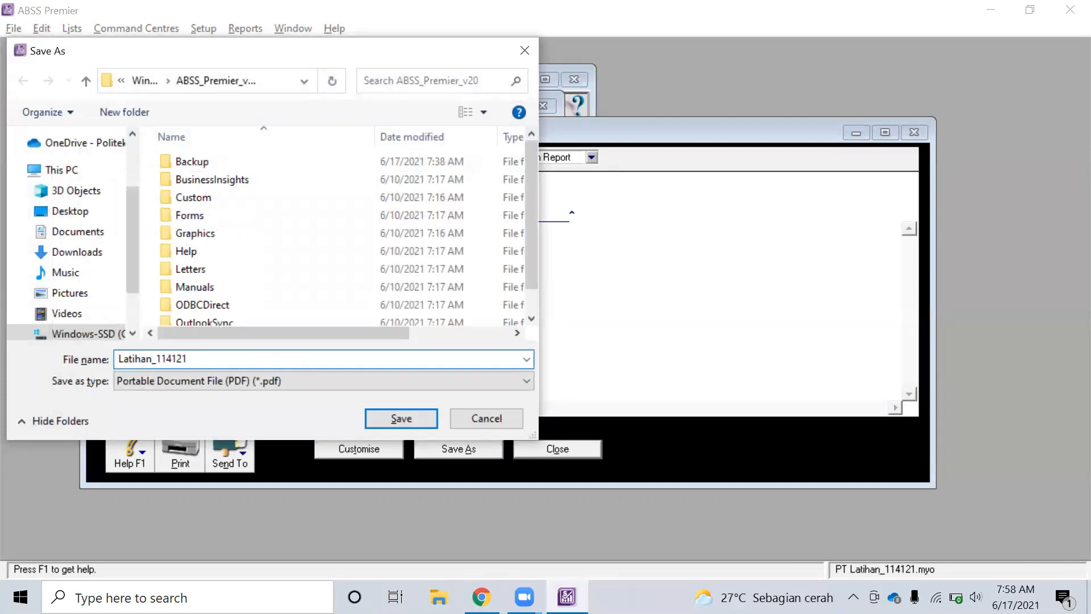
left_click(398, 418)
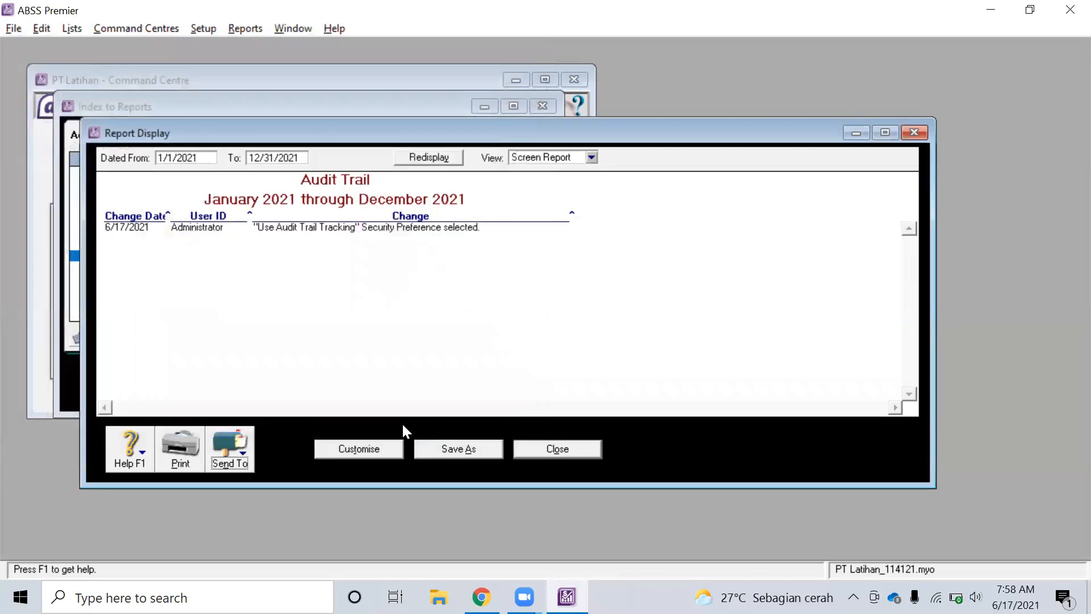
left_click(525, 449)
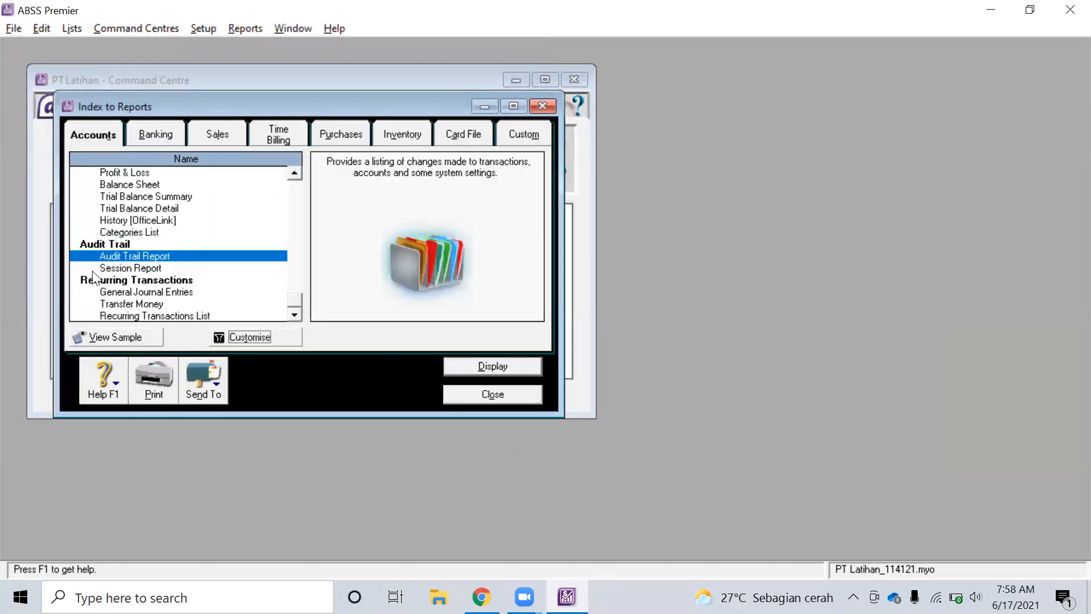
Close Index to Reports and open the To Do List, viewing A/R, A/P, then Recurring Transactions
left_click(542, 108)
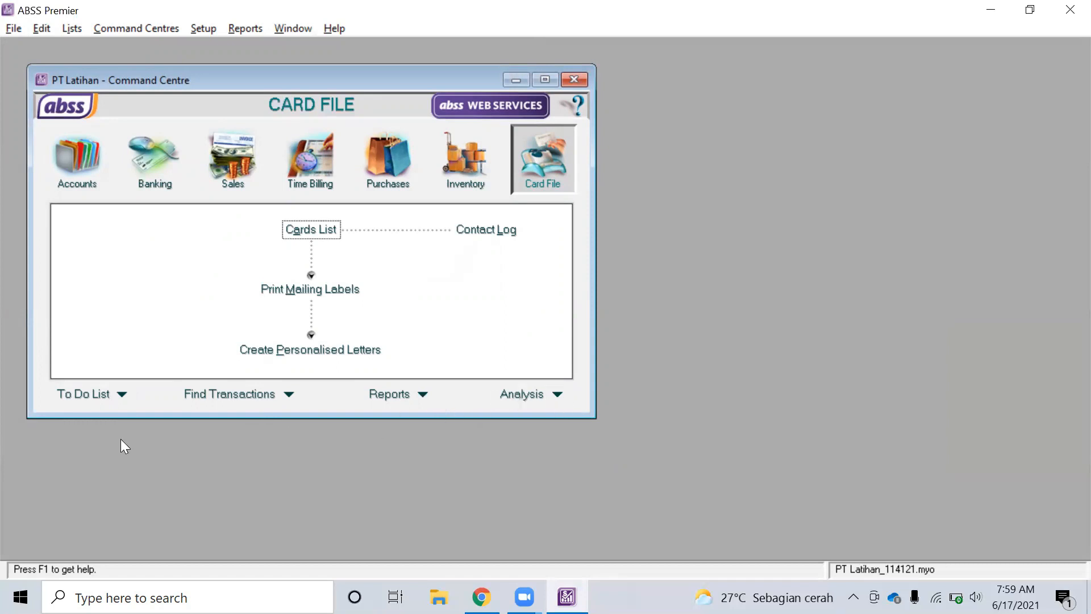
left_click(122, 395)
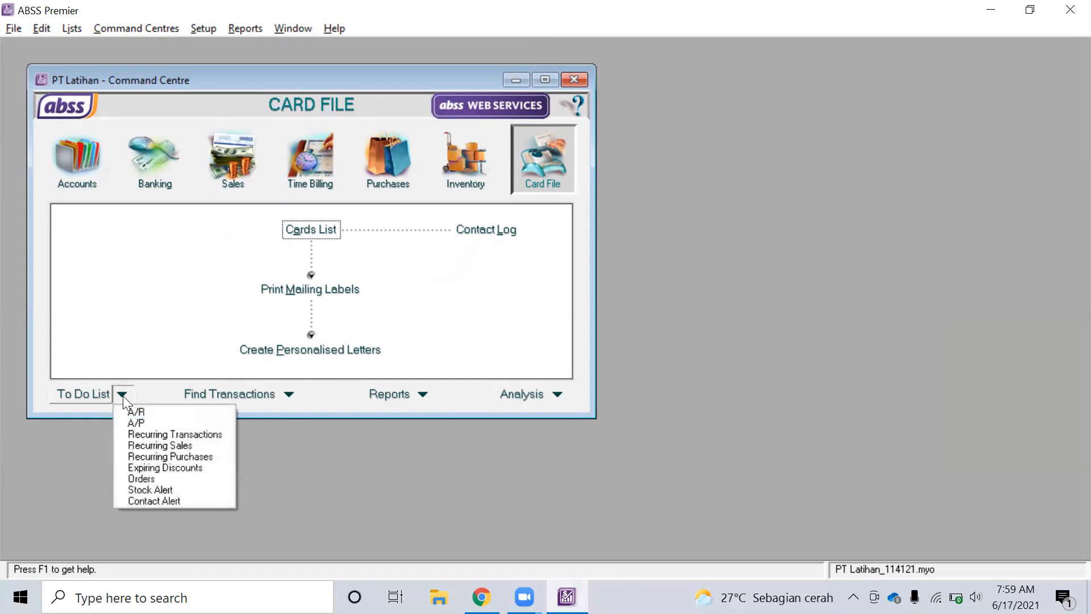
left_click(130, 407)
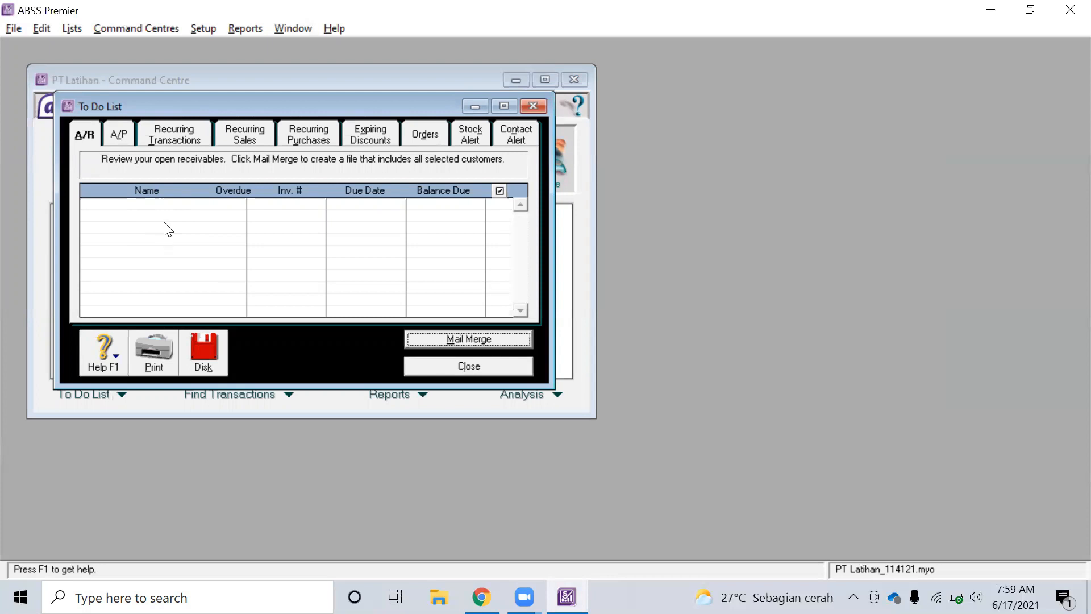
left_click(120, 133)
left_click(170, 134)
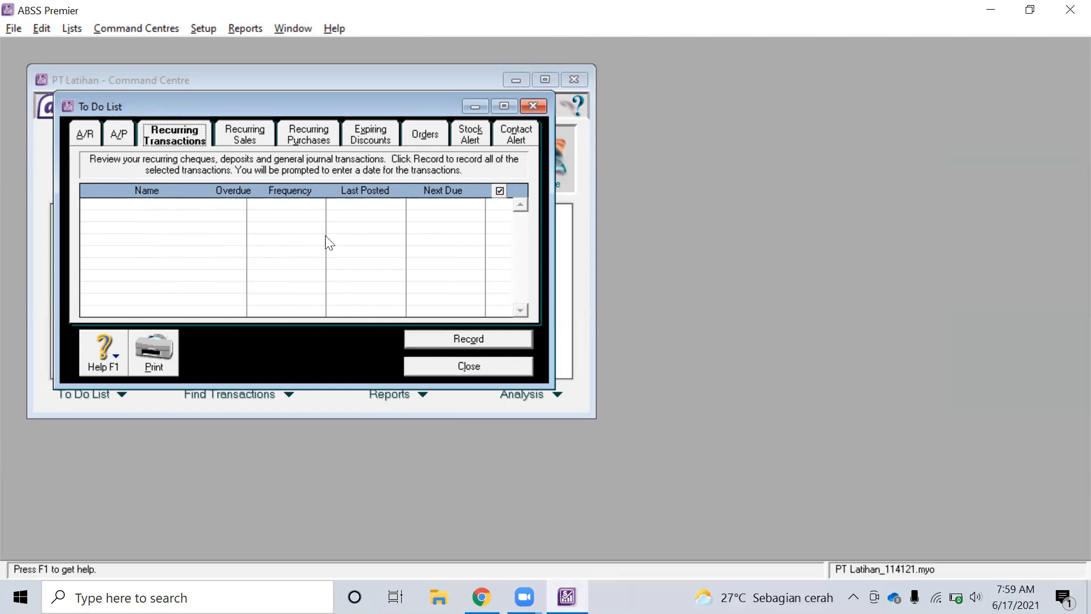
Review the To Do List's Recurring Sales, Recurring Purchases, Expiring Discounts, Orders and Stock Alert lists
left_click(262, 128)
left_click(322, 132)
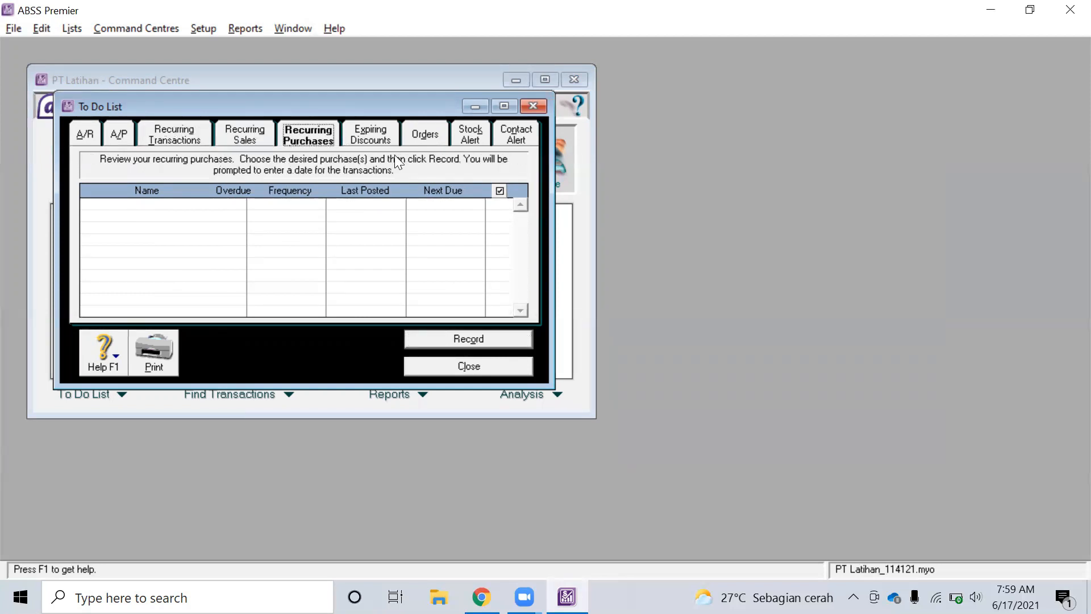
left_click(383, 135)
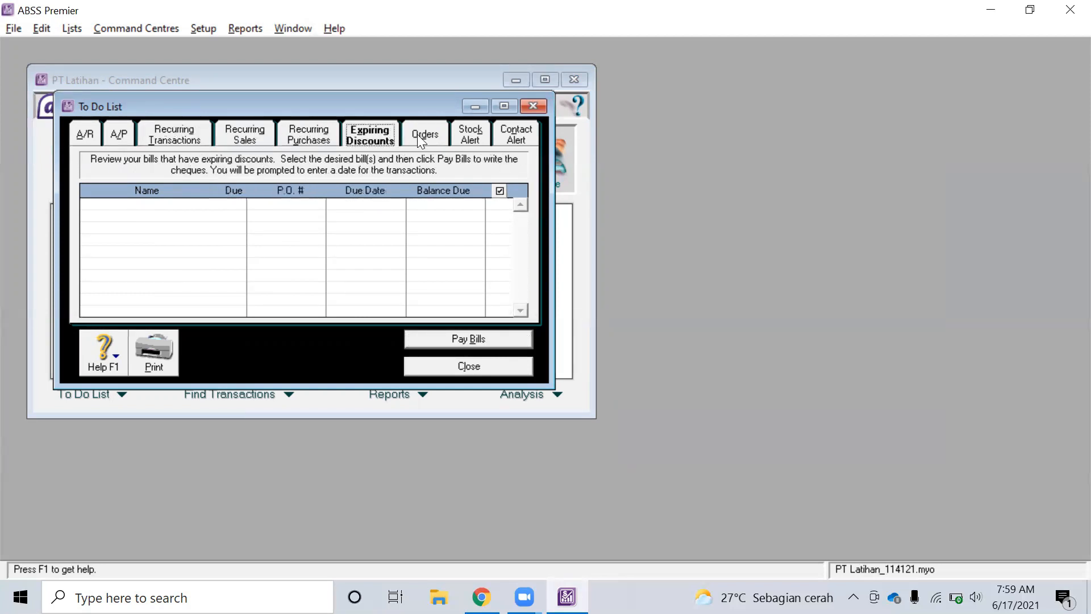
left_click(417, 134)
left_click(476, 136)
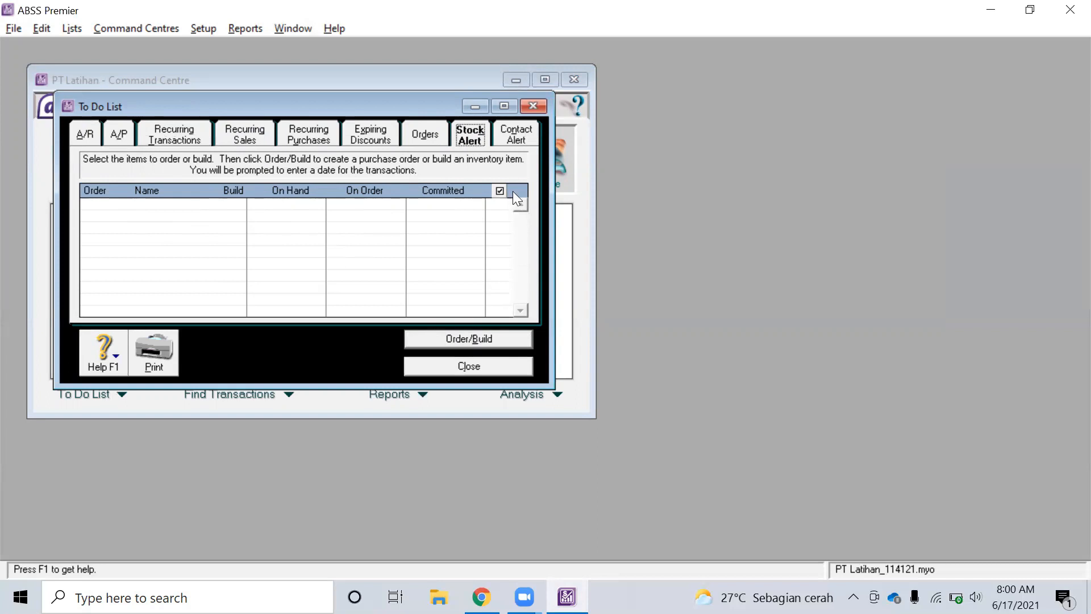
Check the empty Contact Alert list, close the To Do List, and show the Find Transactions choices
left_click(513, 138)
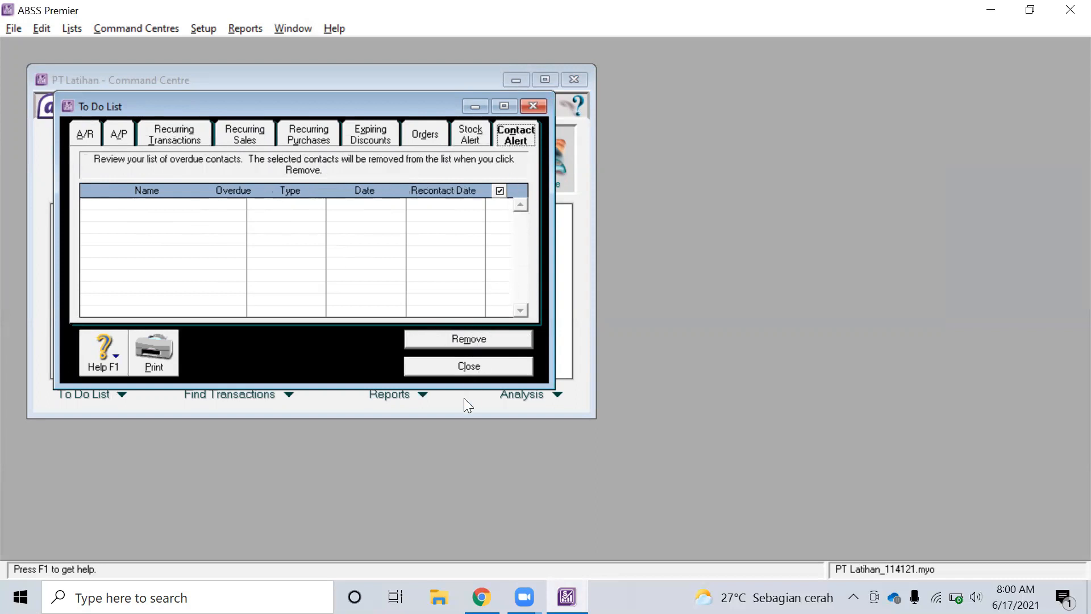
left_click(473, 365)
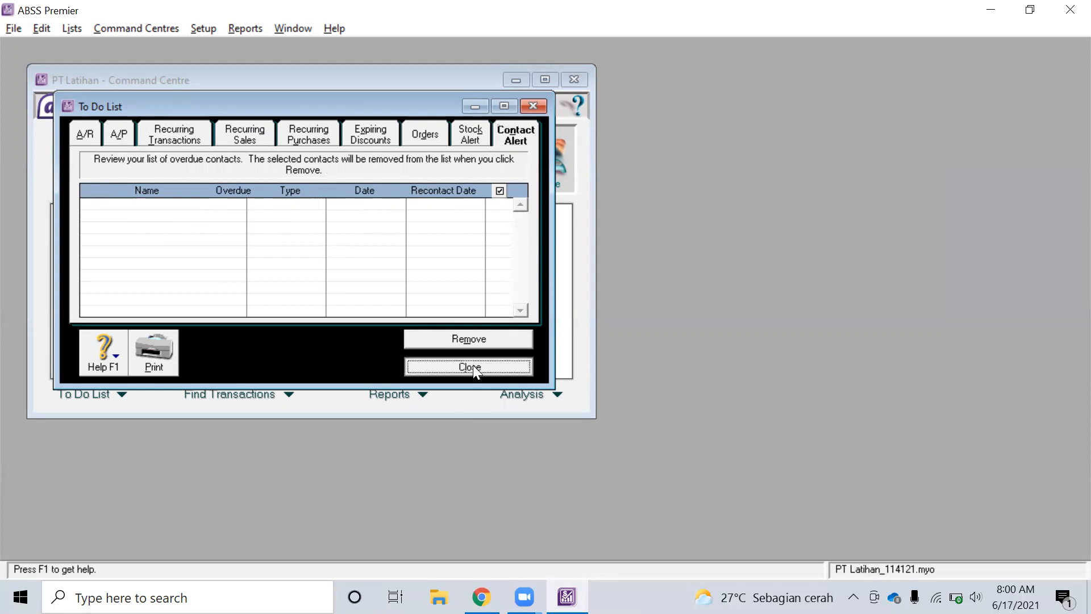
left_click(295, 397)
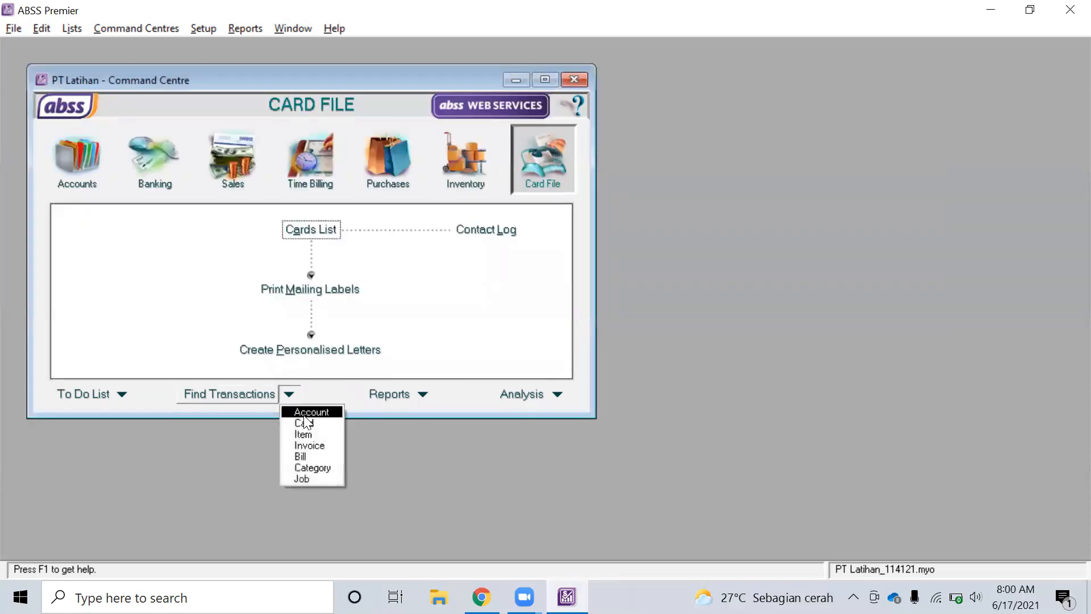
left_click(307, 411)
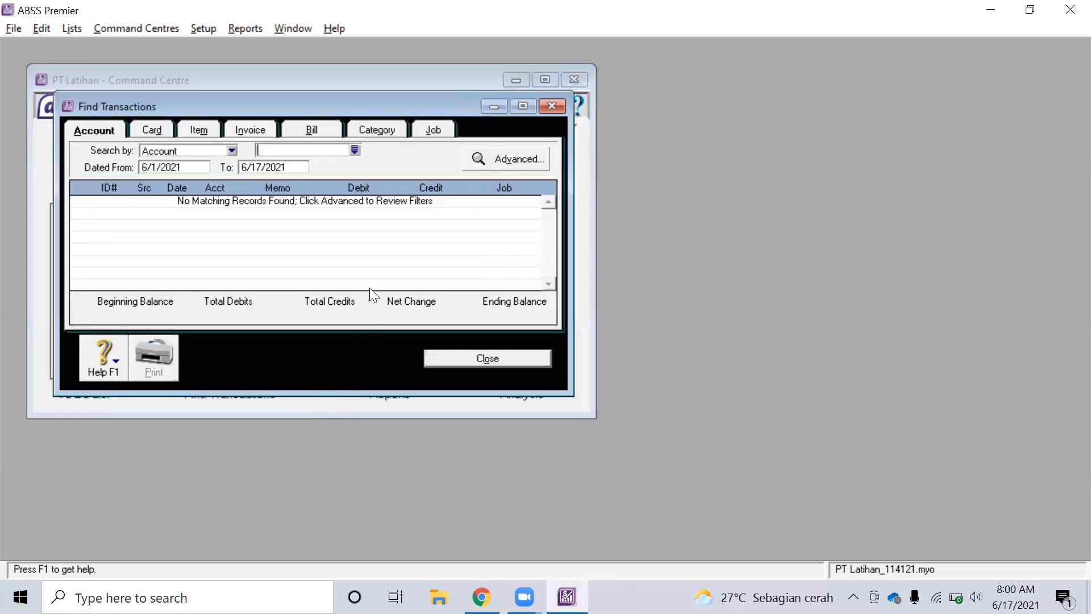
left_click(152, 130)
left_click(194, 121)
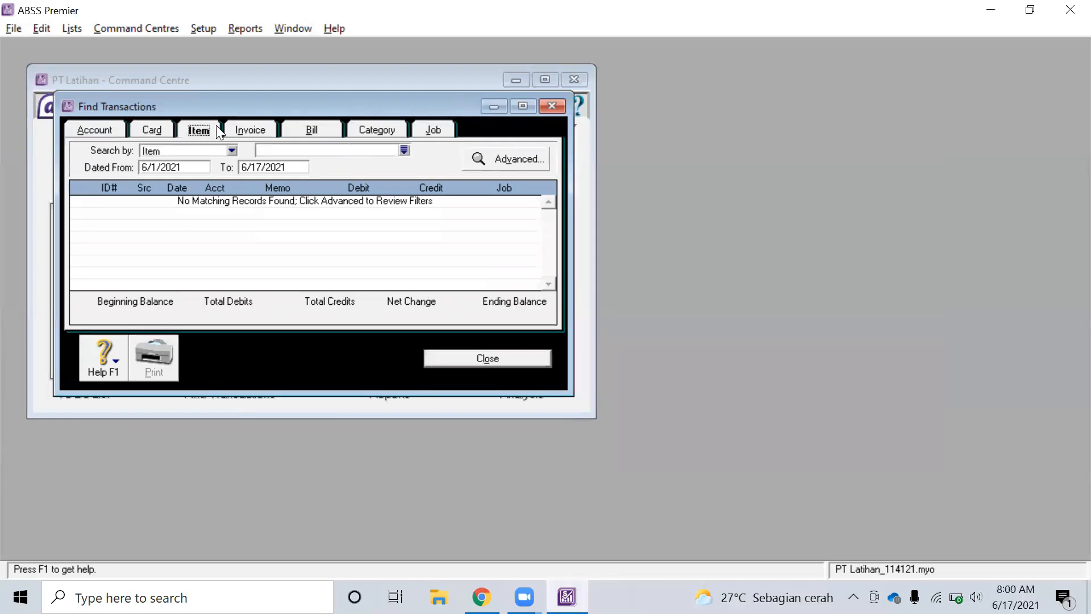
left_click(258, 130)
left_click(310, 129)
left_click(388, 130)
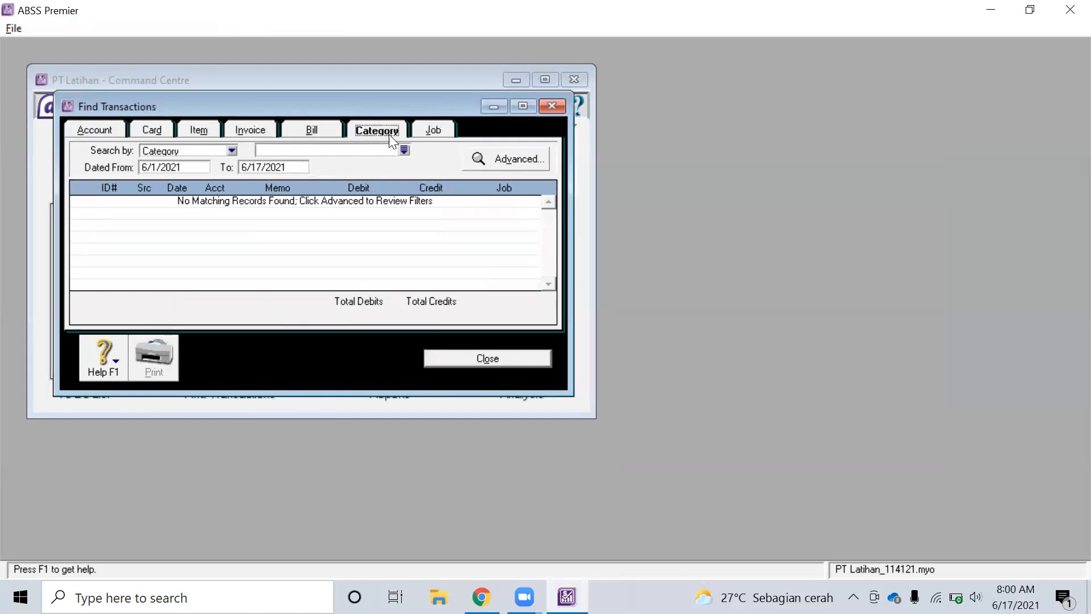
left_click(102, 131)
left_click(151, 132)
left_click(191, 130)
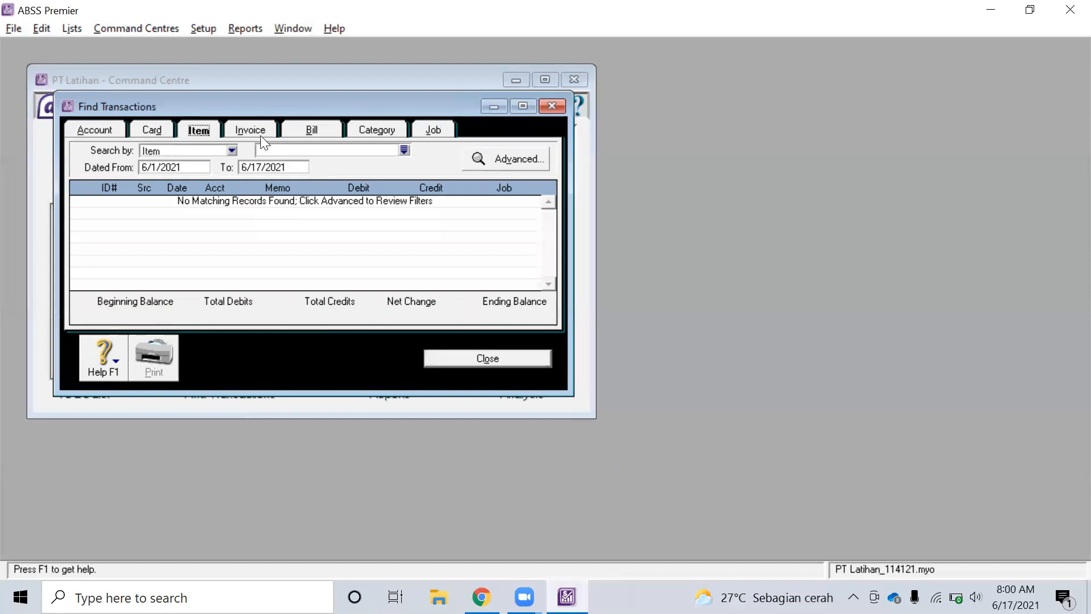
left_click(258, 130)
left_click(312, 131)
left_click(392, 131)
left_click(441, 133)
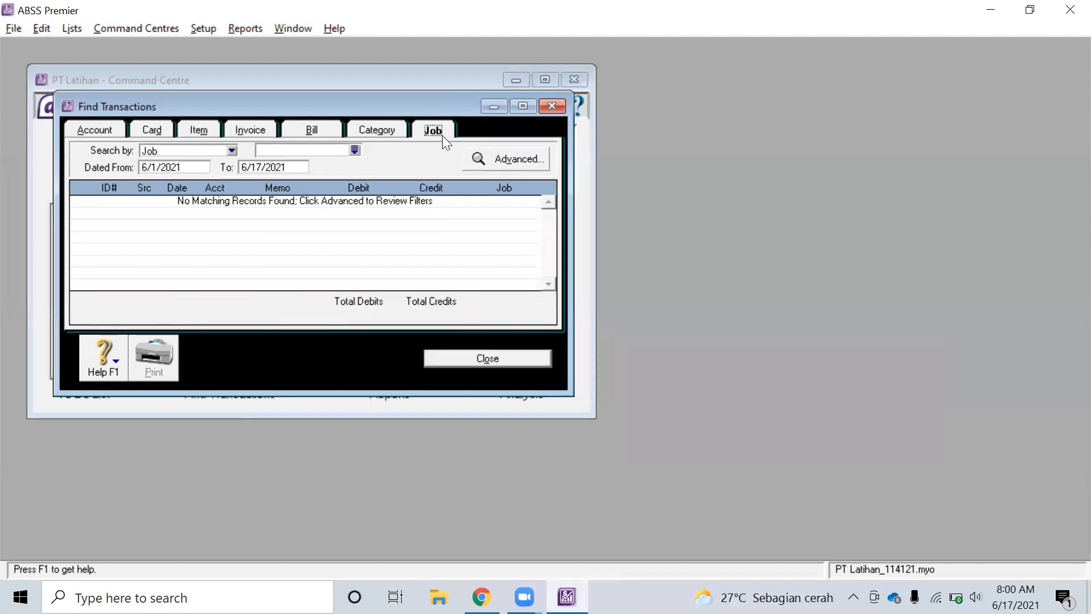
left_click(504, 368)
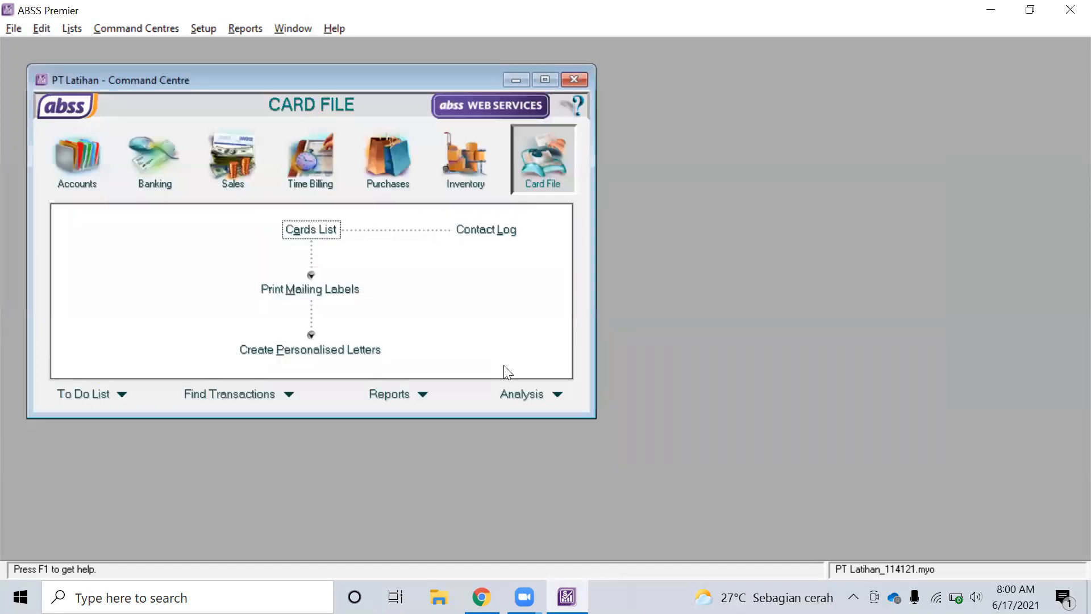
Open Index to Reports at Banking and look through the Accounts and Banking reports
left_click(423, 394)
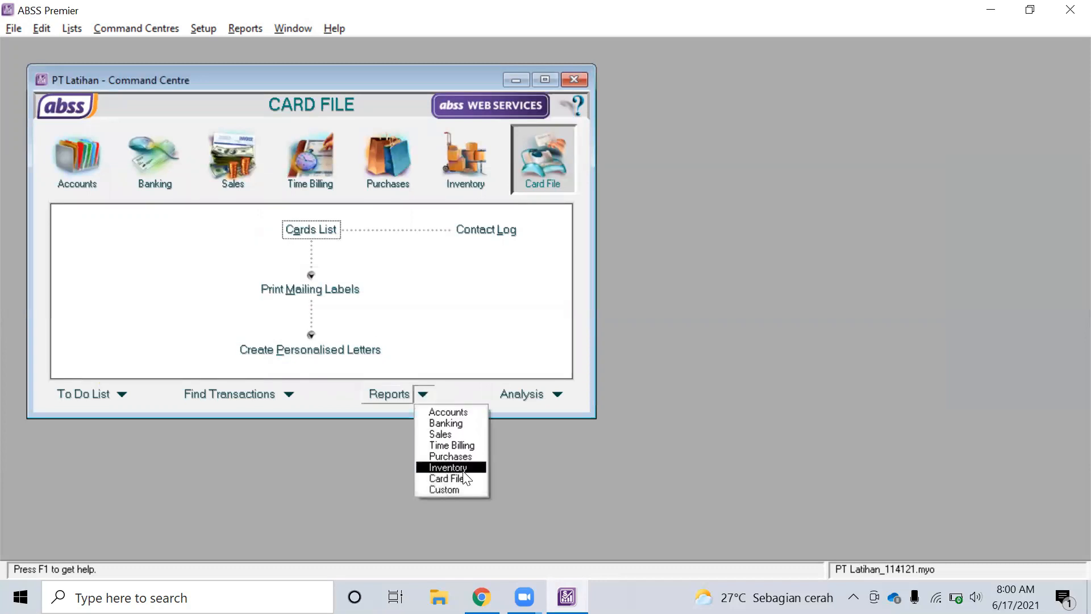
left_click(467, 422)
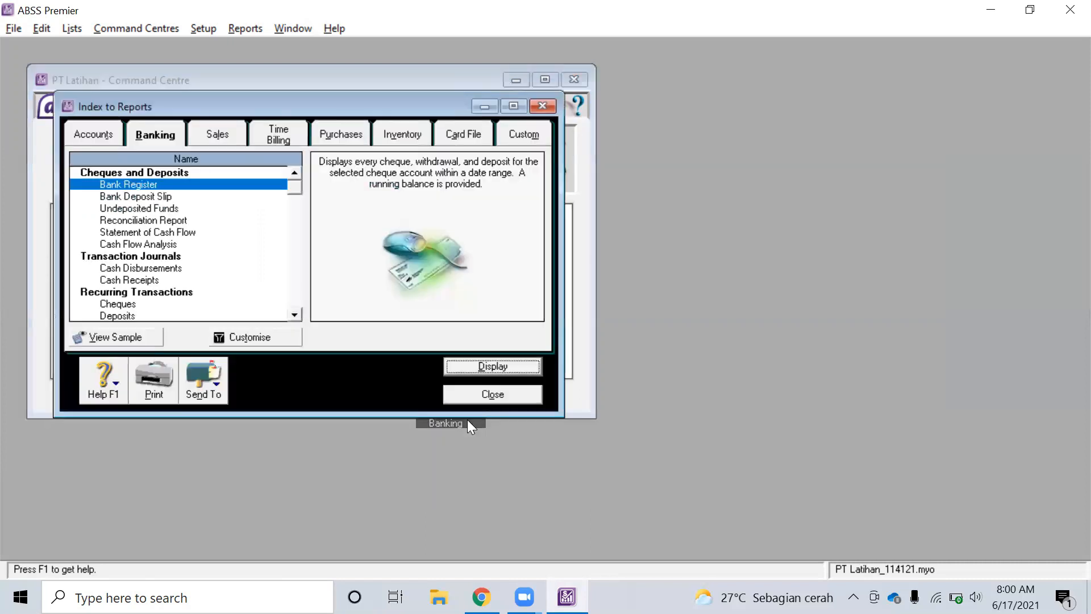
left_click(104, 132)
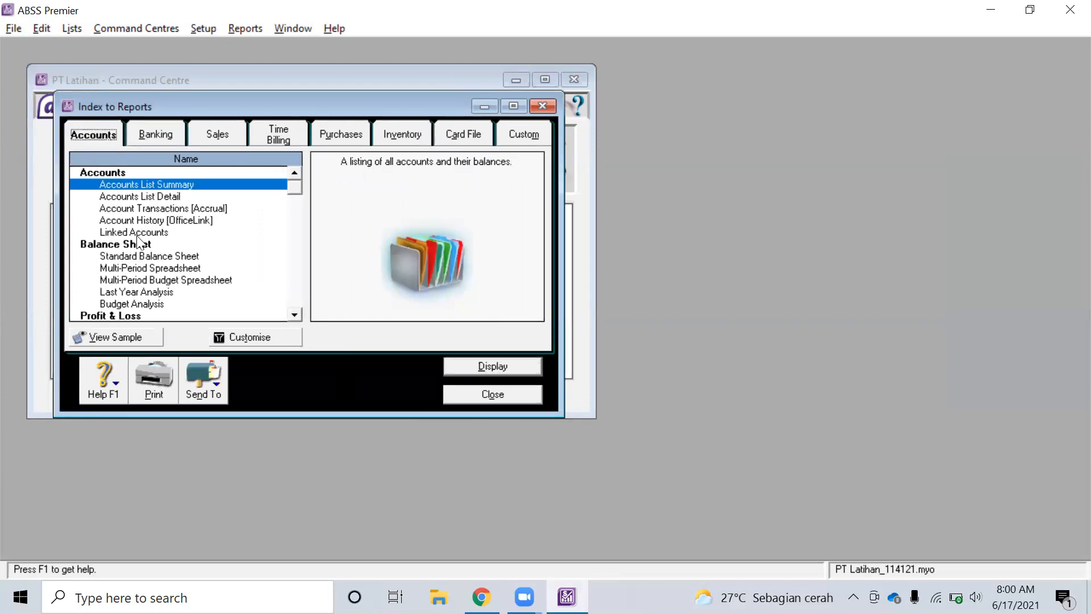
scroll(143, 247, "down", 5)
scroll(149, 256, "down", 6)
left_click(159, 138)
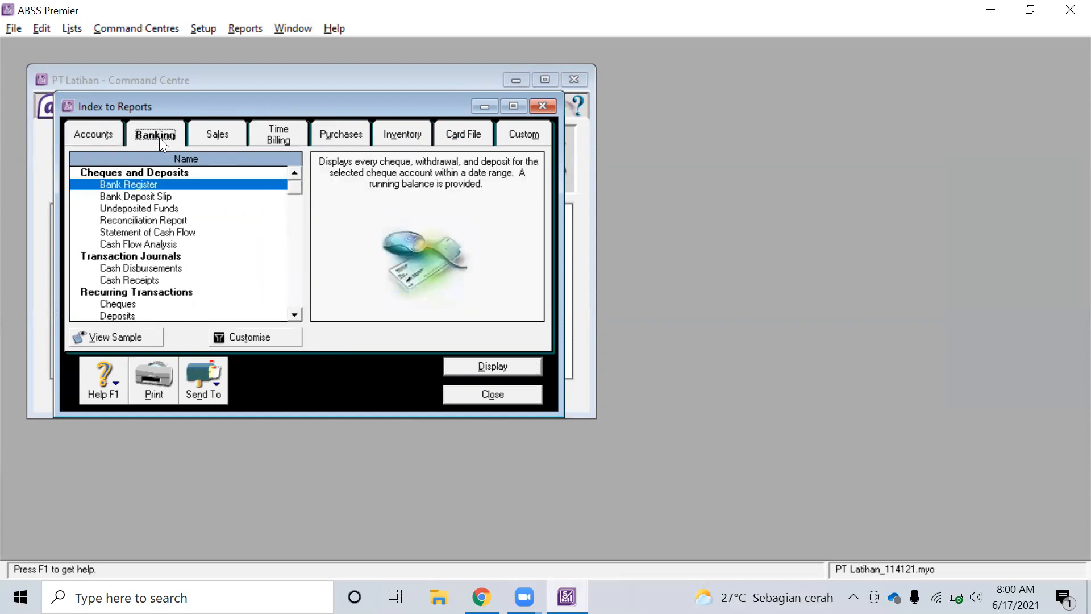
View the Sales, Time Billing, Purchases, Inventory, Card File and Custom reports, then close the index
left_click(231, 134)
left_click(298, 136)
left_click(330, 133)
left_click(385, 135)
left_click(479, 143)
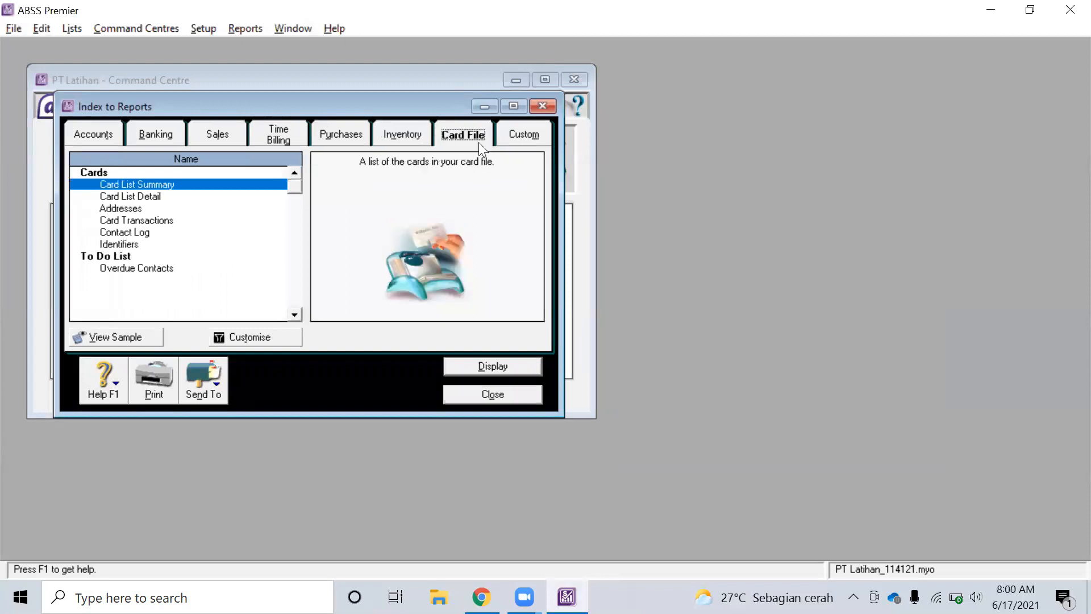
left_click(526, 145)
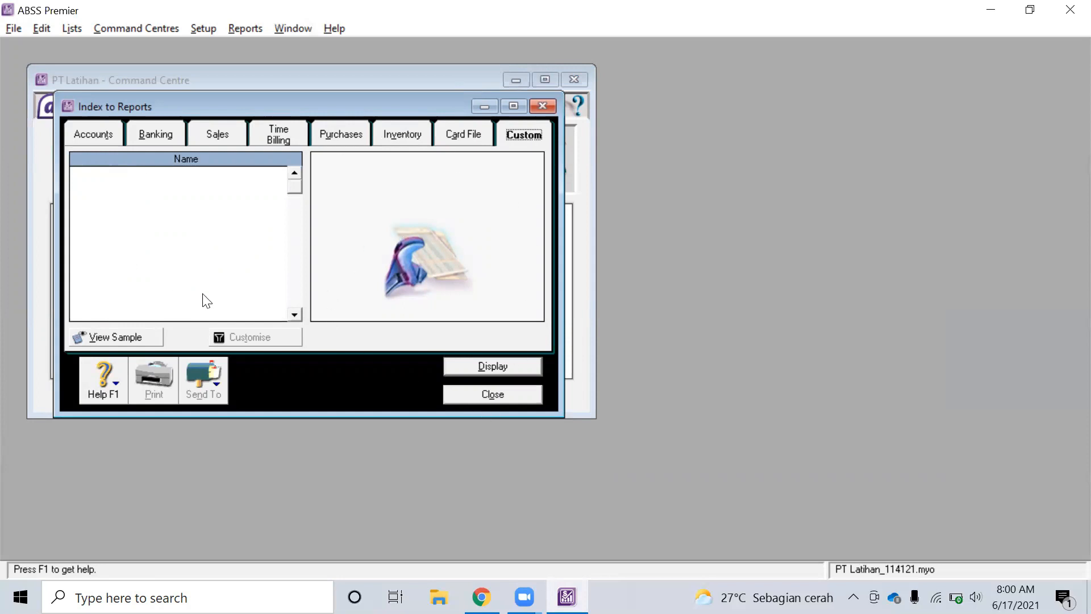
left_click(417, 133)
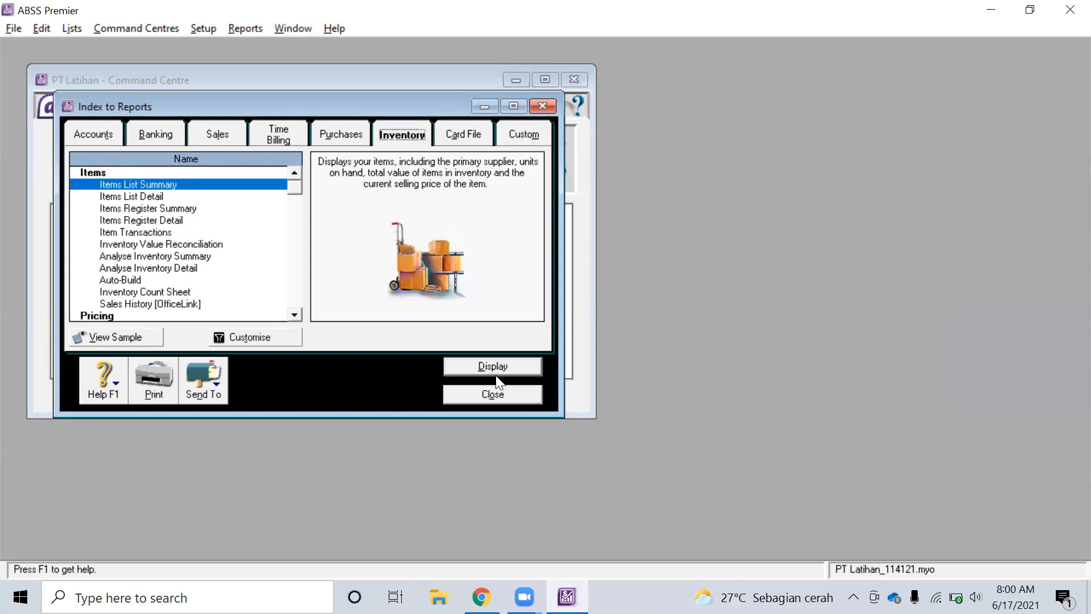
left_click(493, 394)
left_click(563, 395)
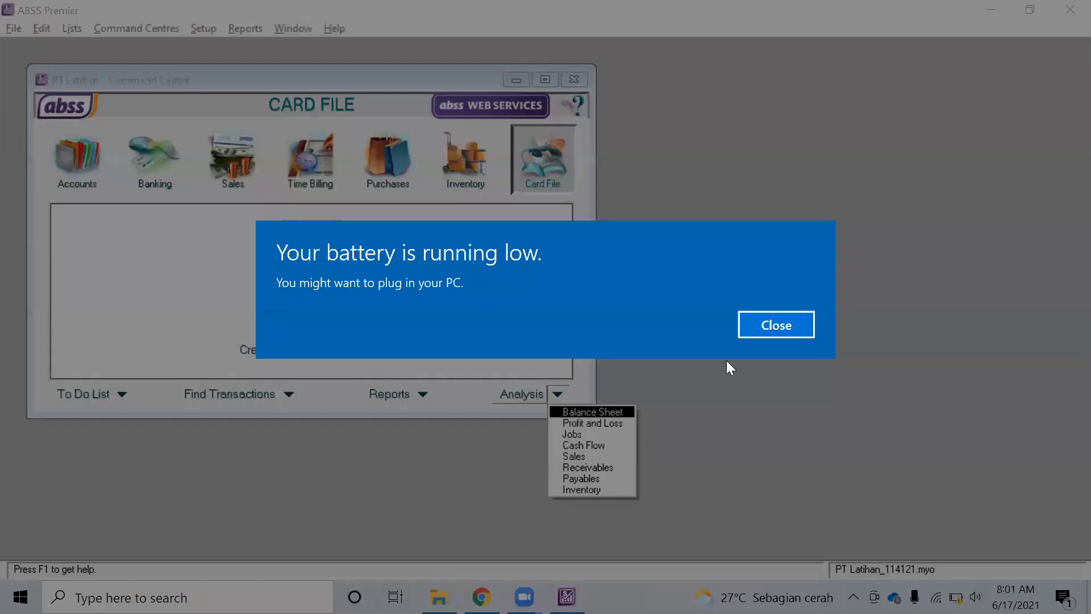
Dismiss the battery notice, then review and close the Analyse Balance Sheet window
left_click(770, 324)
left_click(557, 394)
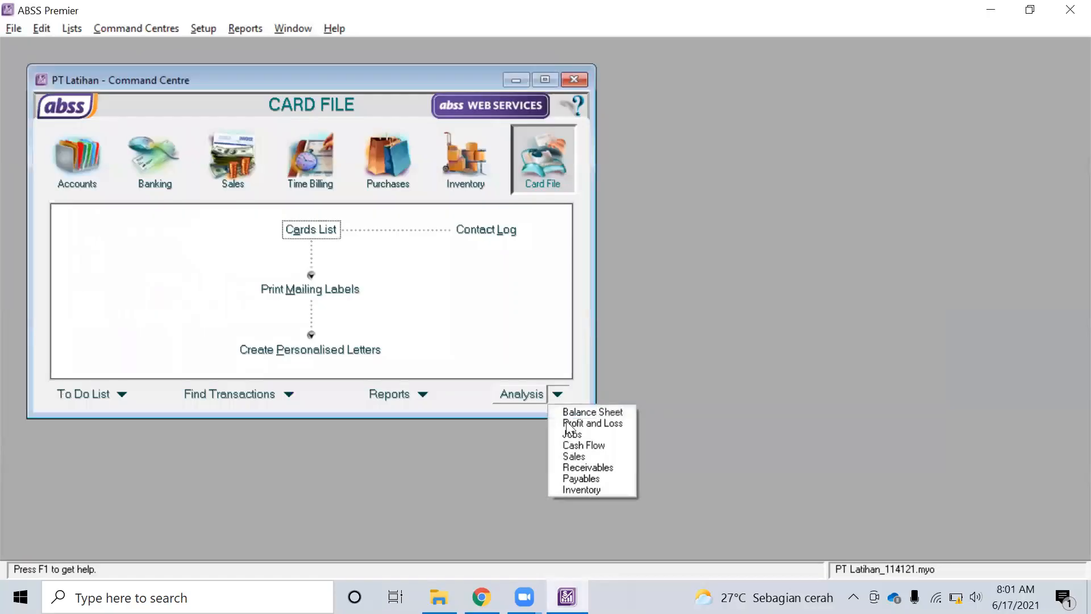
left_click(585, 412)
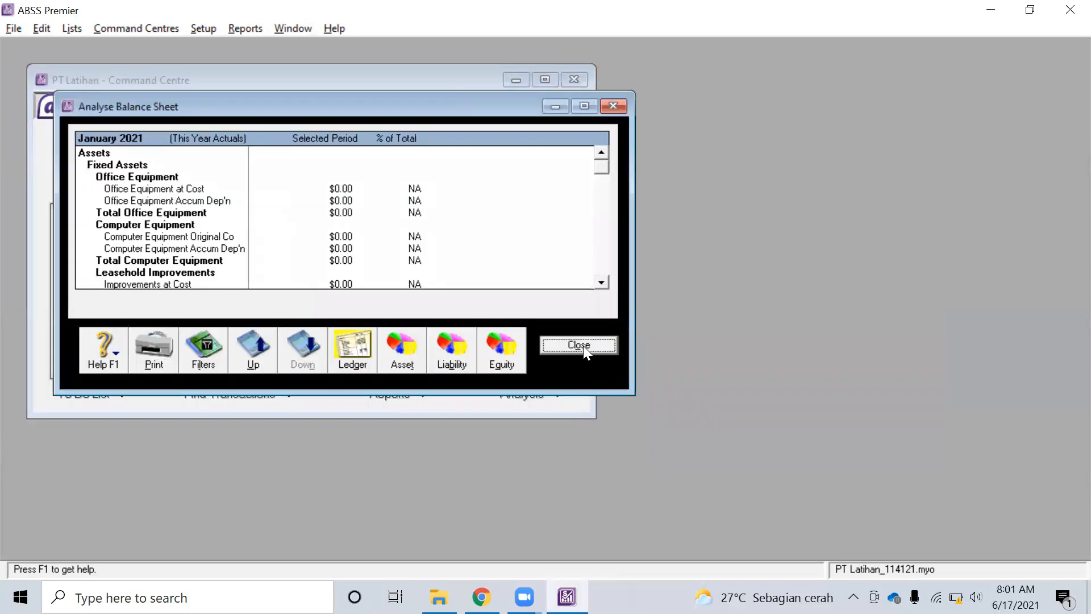
scroll(524, 273, "down", 10)
scroll(525, 274, "up", 10)
scroll(528, 281, "down", 10)
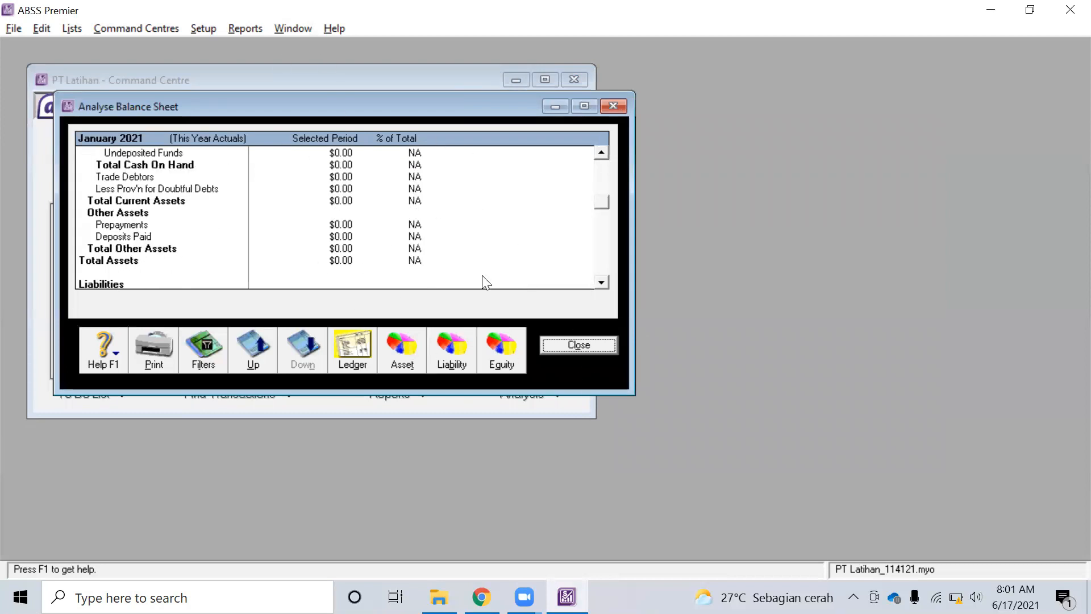
left_click(606, 348)
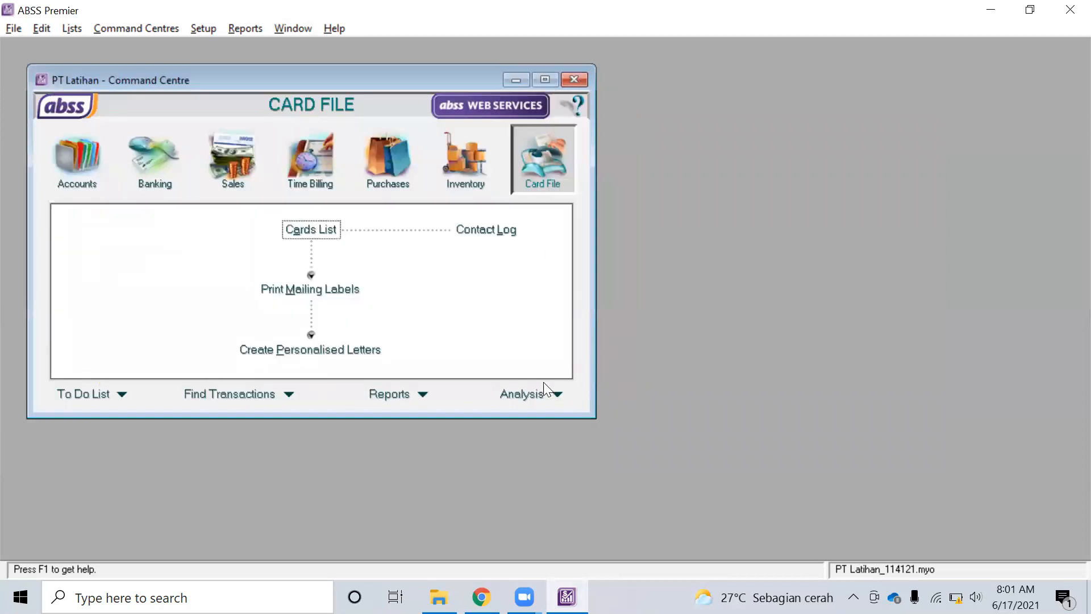
Look at Analyse Profit & Loss and the Cash Flow Worksheet, closing each without changes
left_click(559, 396)
left_click(584, 423)
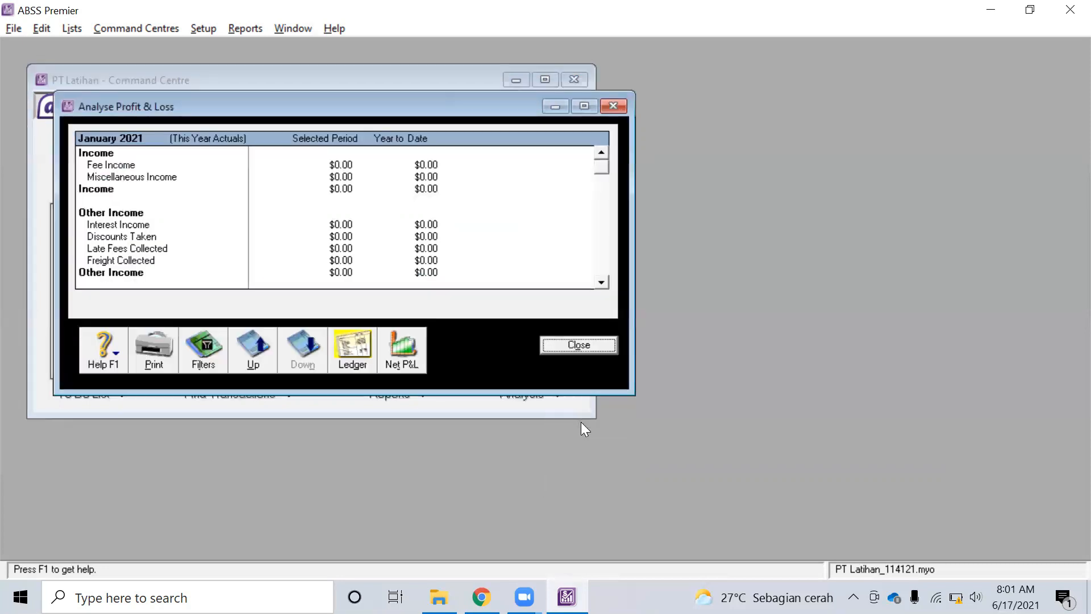
left_click(584, 345)
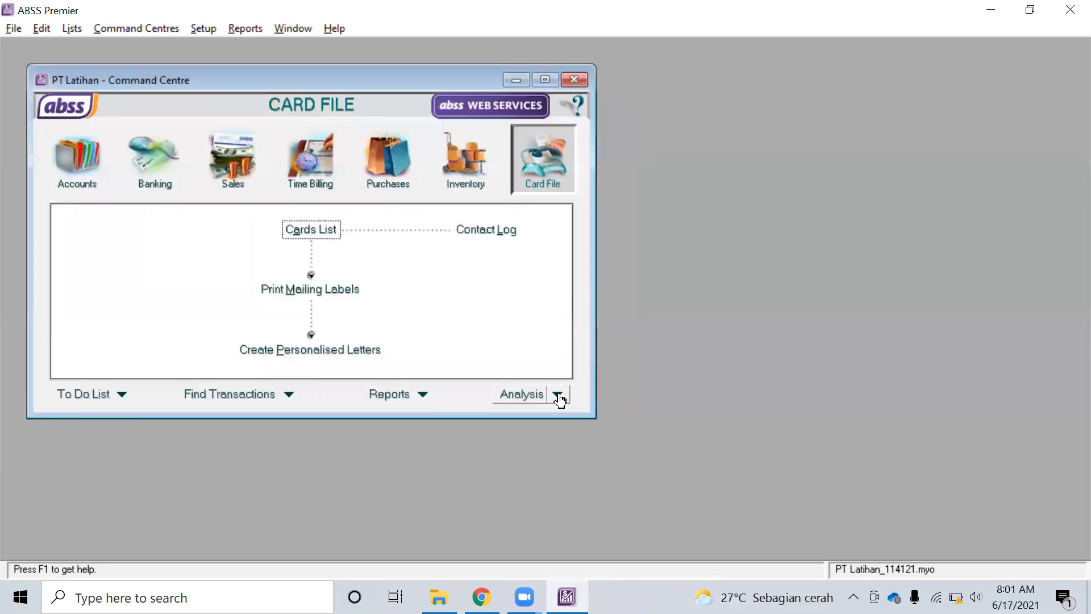
left_click(557, 395)
left_click(590, 447)
left_click(491, 369)
Open and close Analyse Sales, then dismiss the Analysis list without choosing anything
left_click(558, 394)
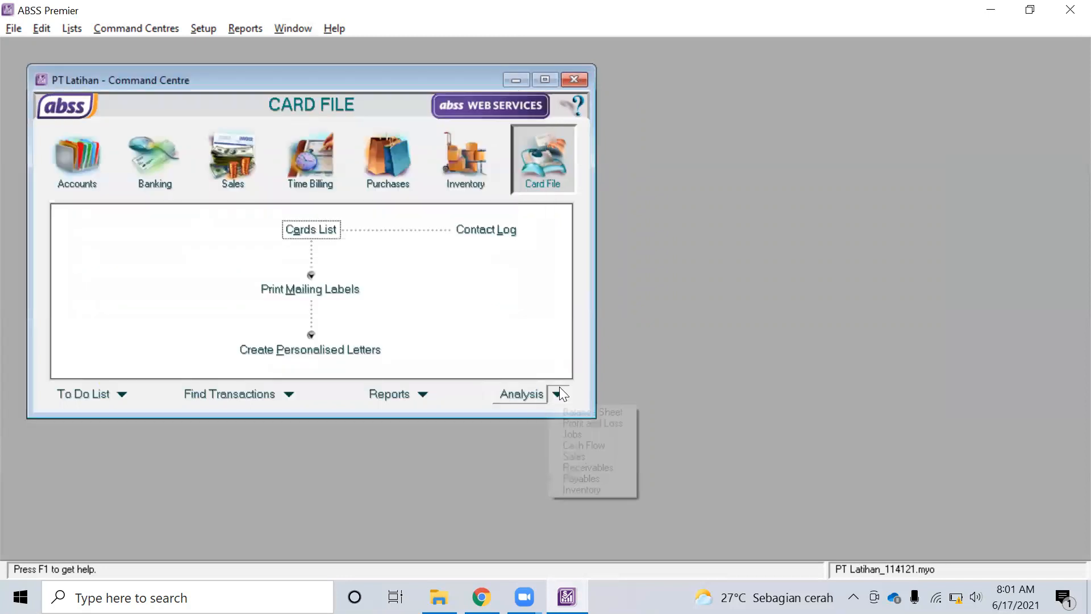
left_click(588, 458)
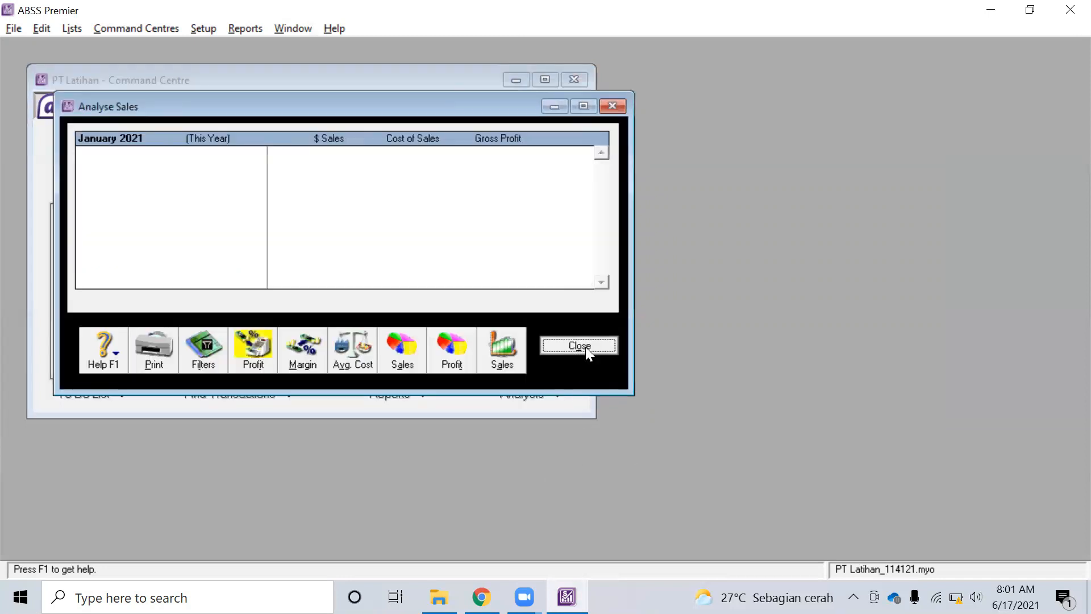
left_click(581, 344)
left_click(558, 394)
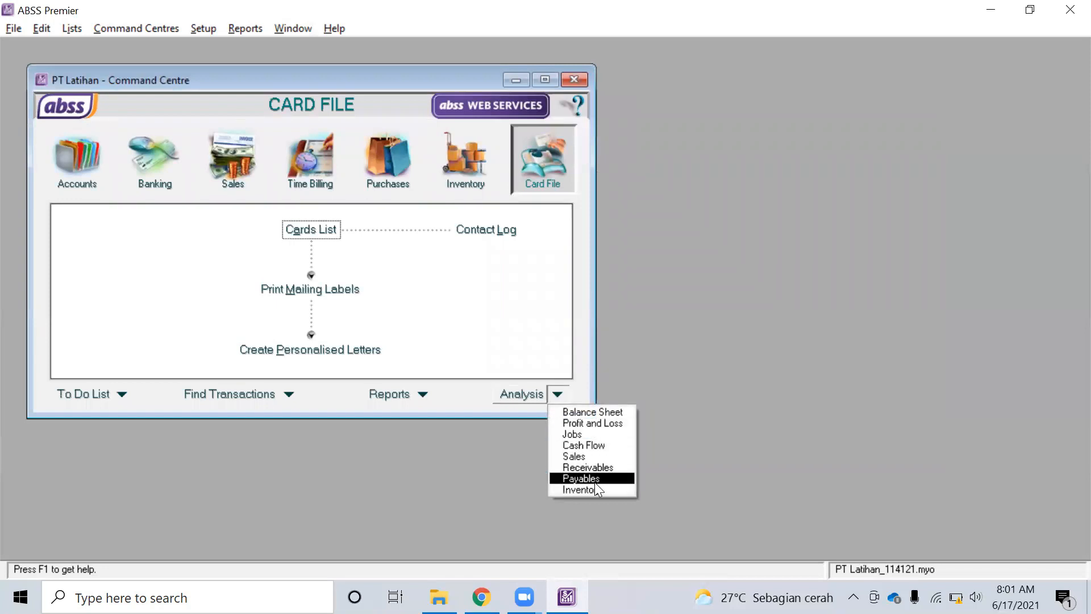
left_click(714, 394)
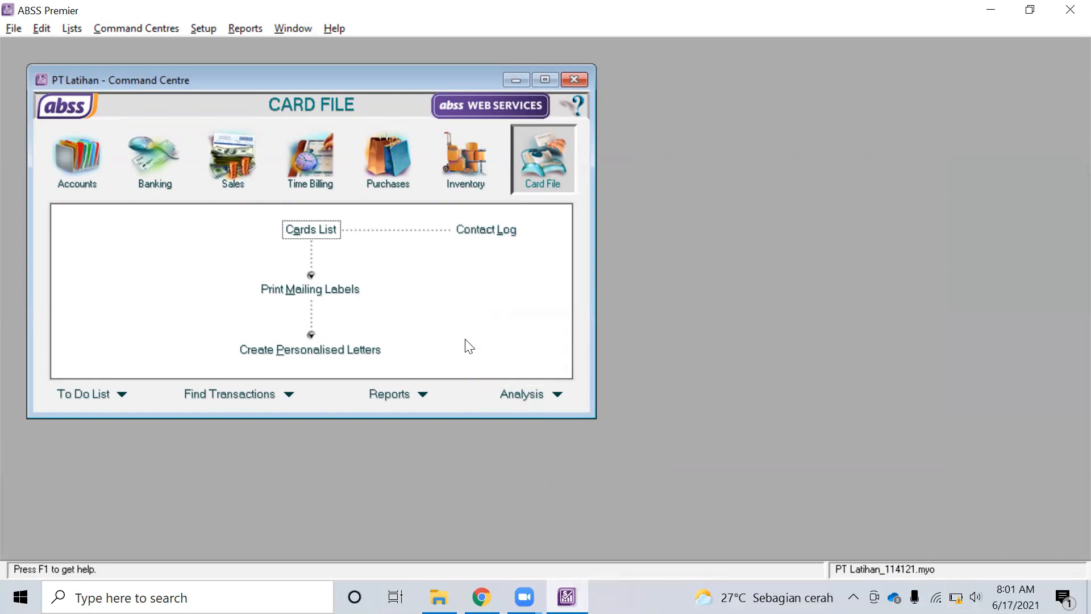
Bring up the LATIHAN 9 exercise PDF in Chrome and read through it
mouse_move(481, 596)
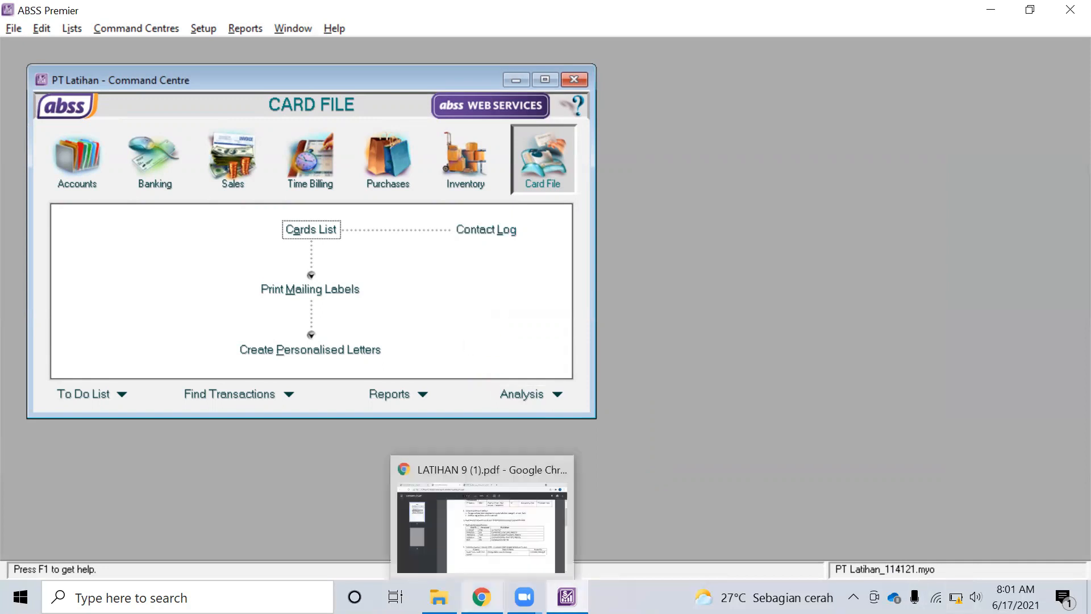
left_click(507, 471)
scroll(623, 336, "up", 3)
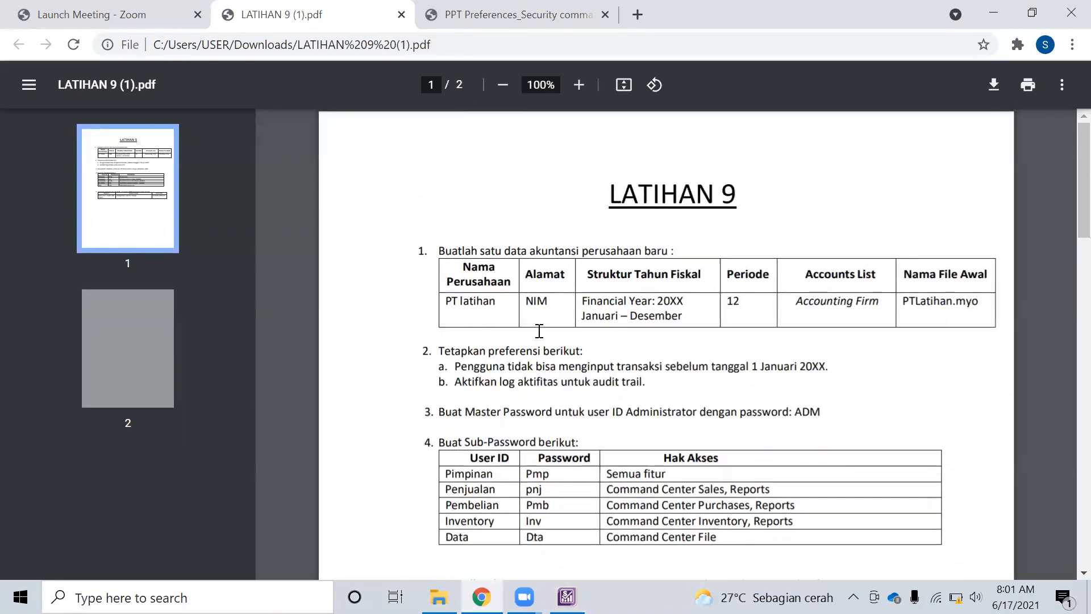
scroll(691, 307, "down", 5)
scroll(692, 313, "up", 3)
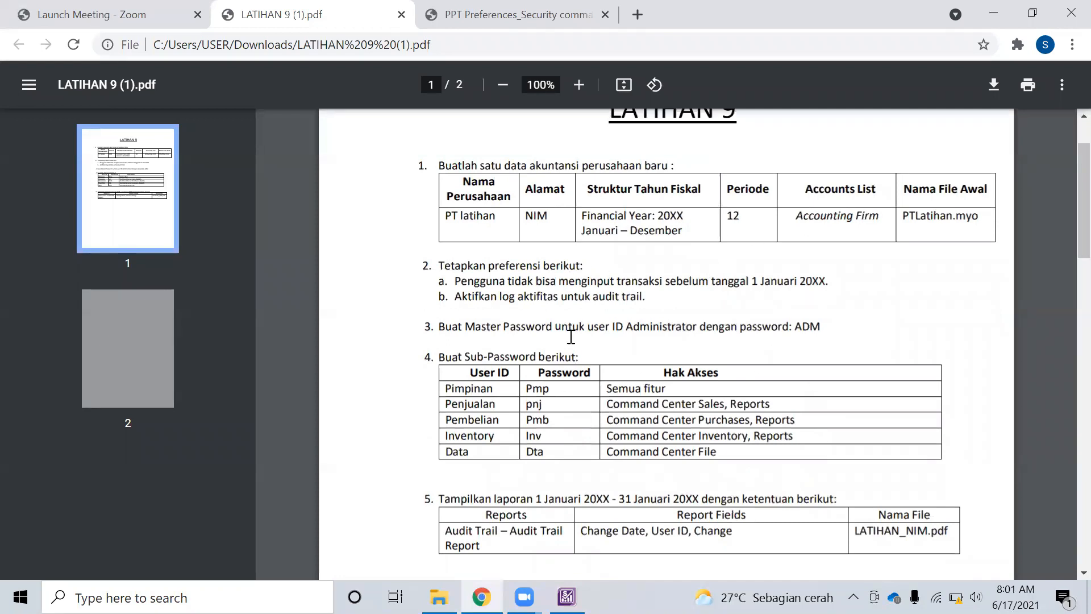
Go to the Preferences Security slides and settle on page 11, the Setting Form slide
left_click(450, 28)
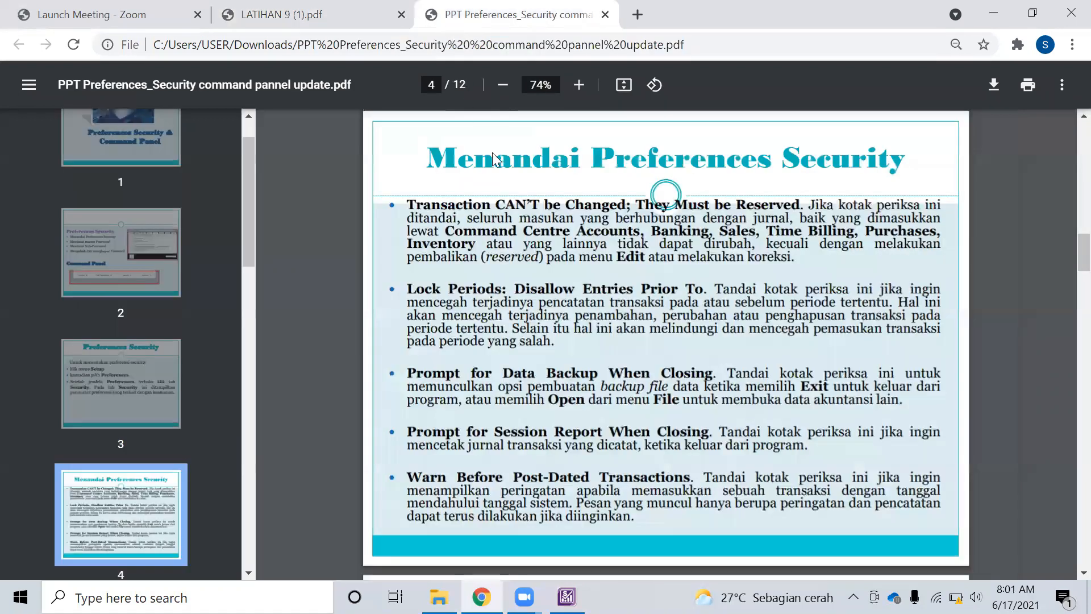
scroll(95, 507, "down", 15)
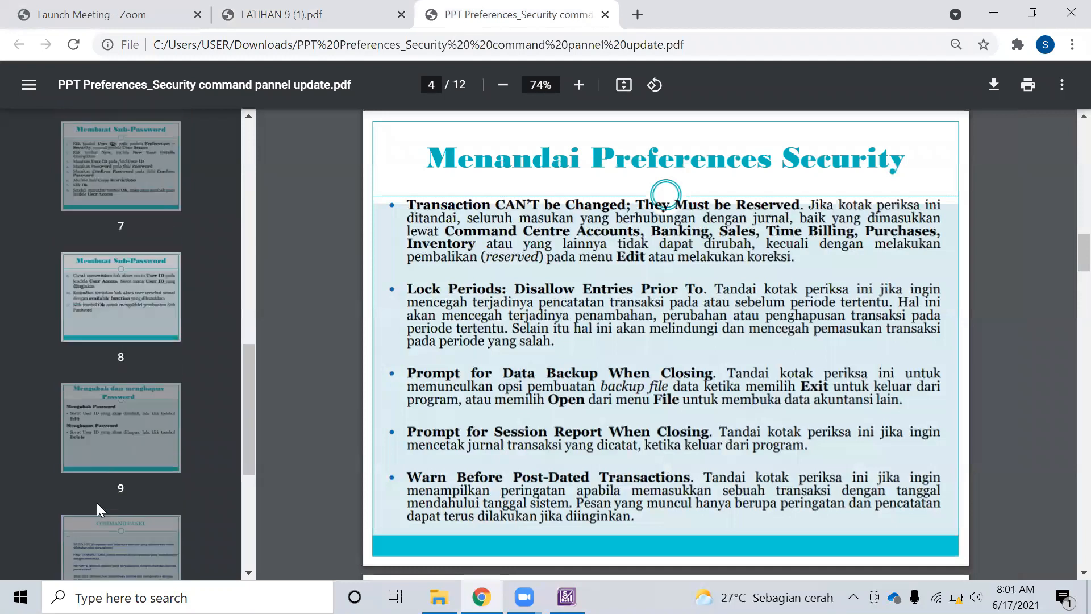
left_click(116, 317)
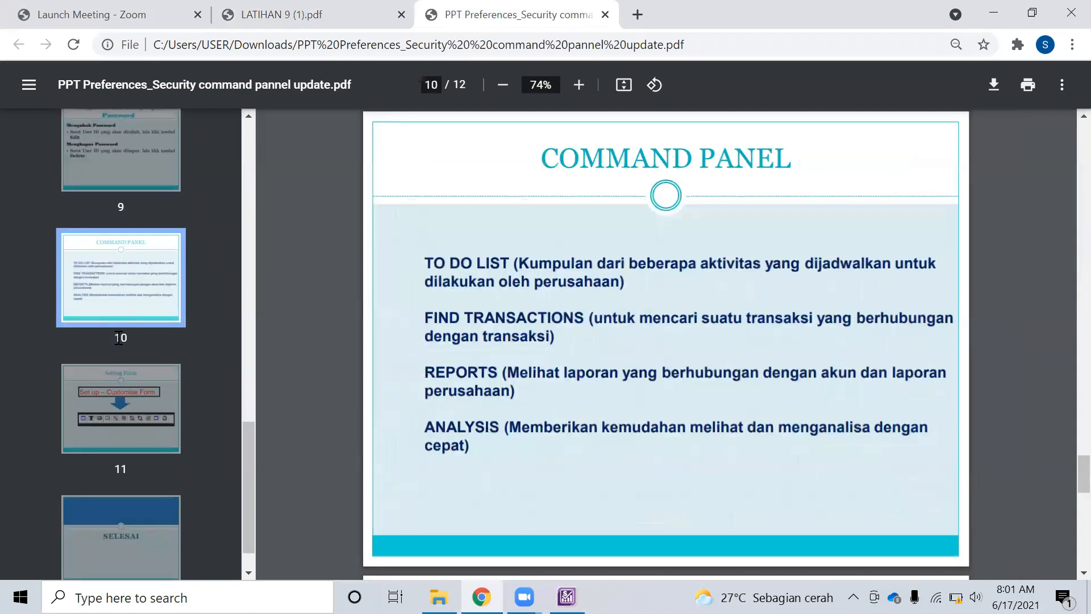
left_click(137, 411)
left_click(136, 295)
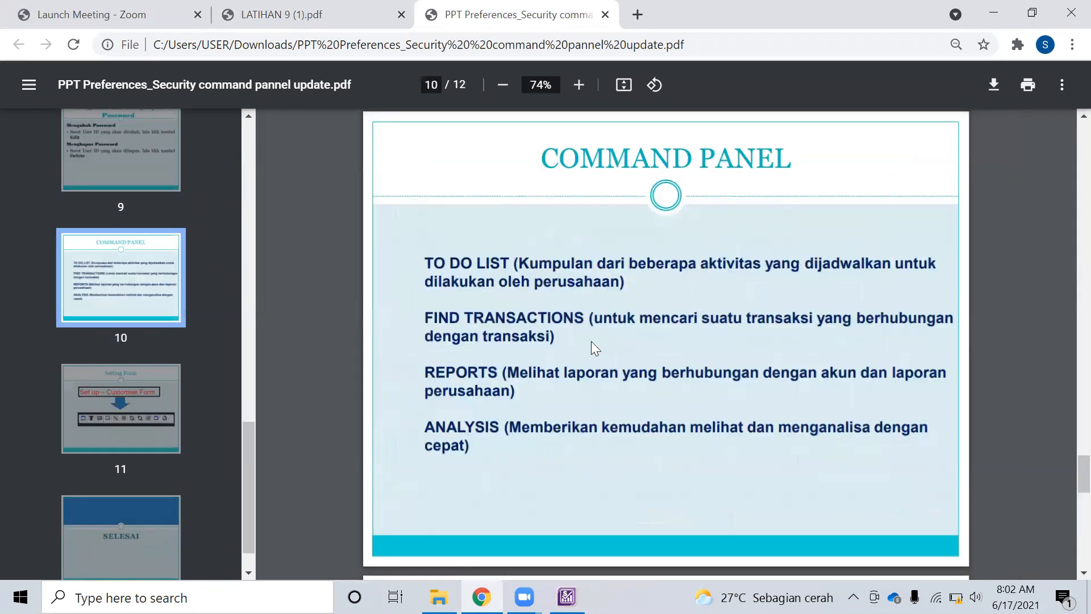
left_click(110, 430)
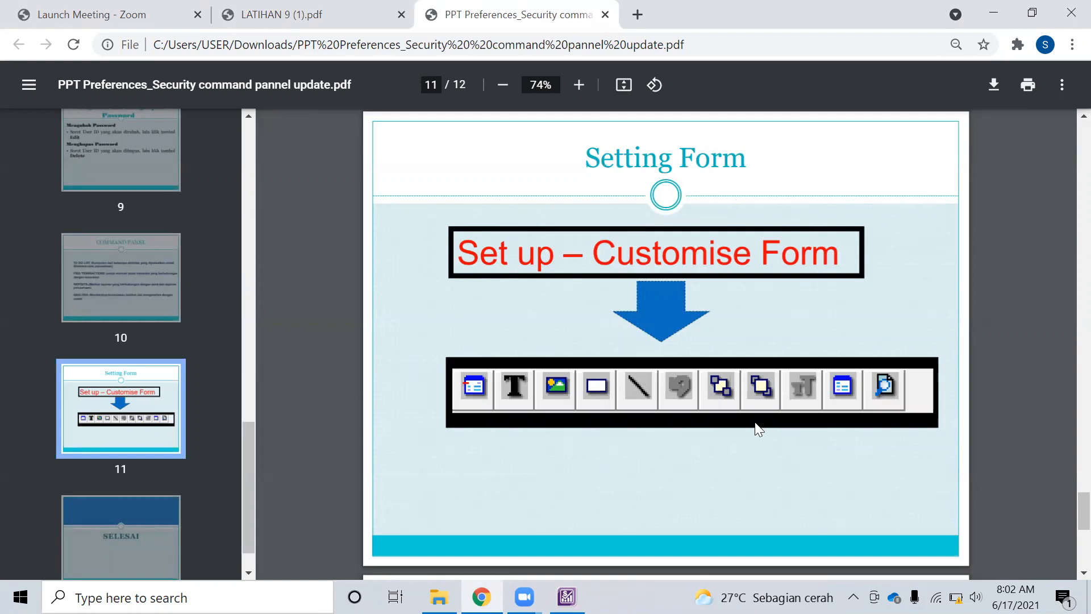
mouse_move(567, 597)
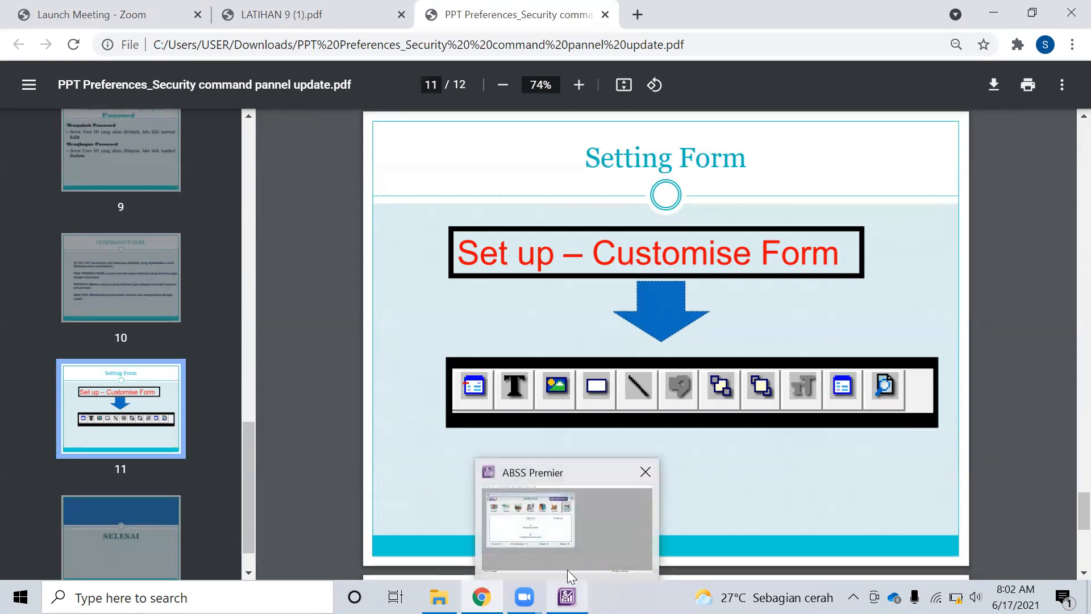
Back in ABSS Premier, start customising cheque forms using the Continuous Feed Cheque form
left_click(559, 517)
left_click(205, 27)
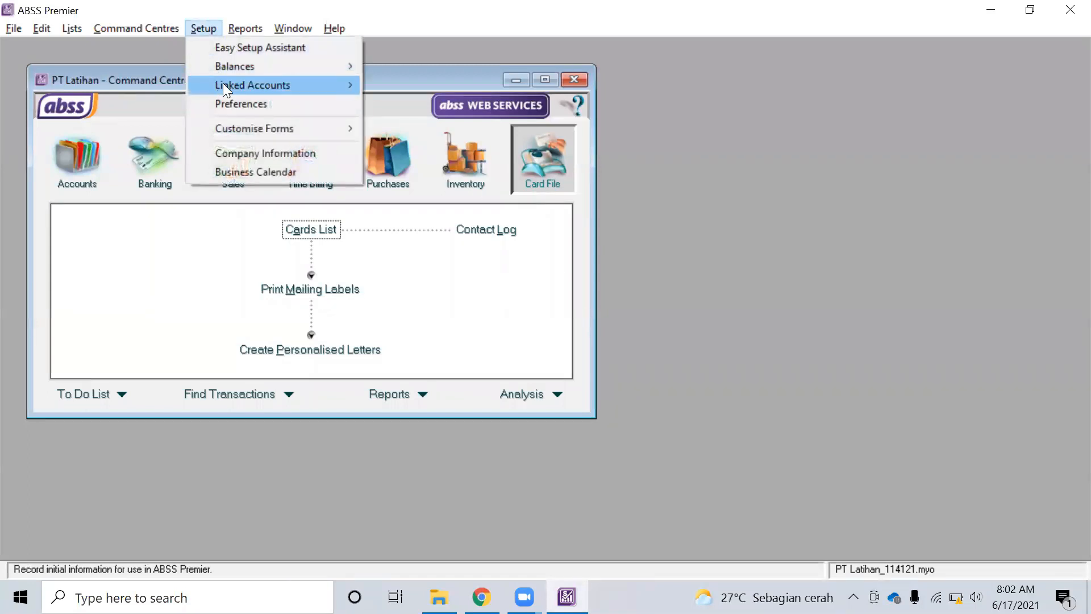
mouse_move(253, 130)
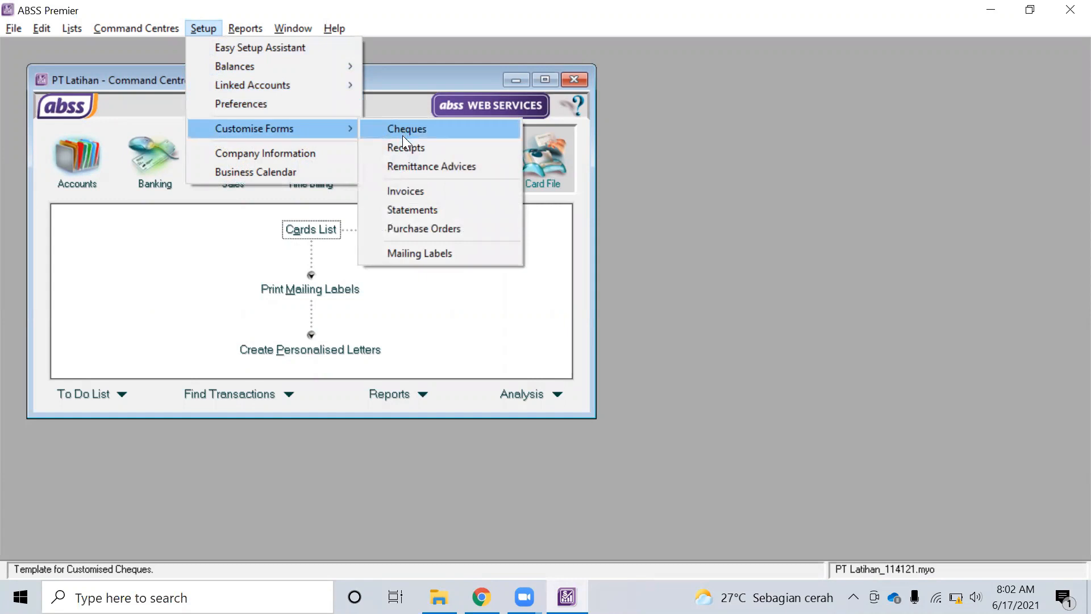
left_click(416, 129)
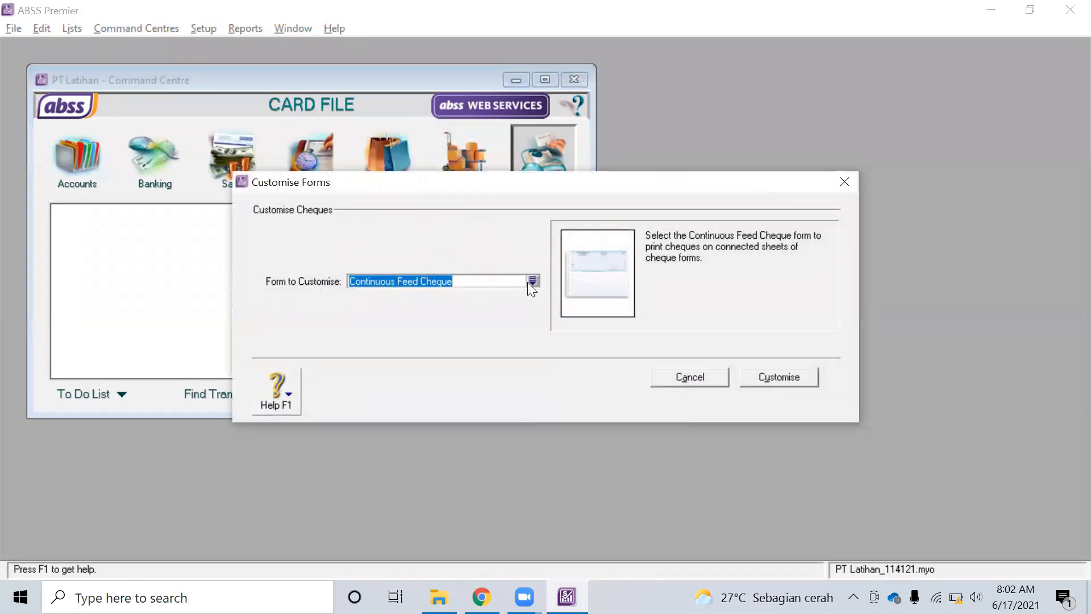
left_click(531, 282)
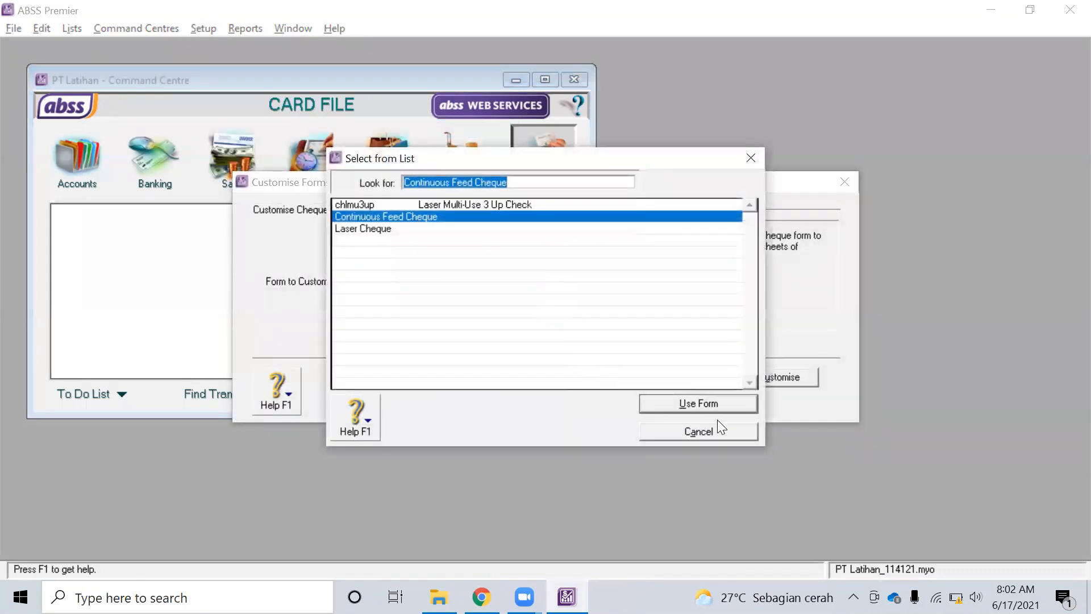
left_click(740, 407)
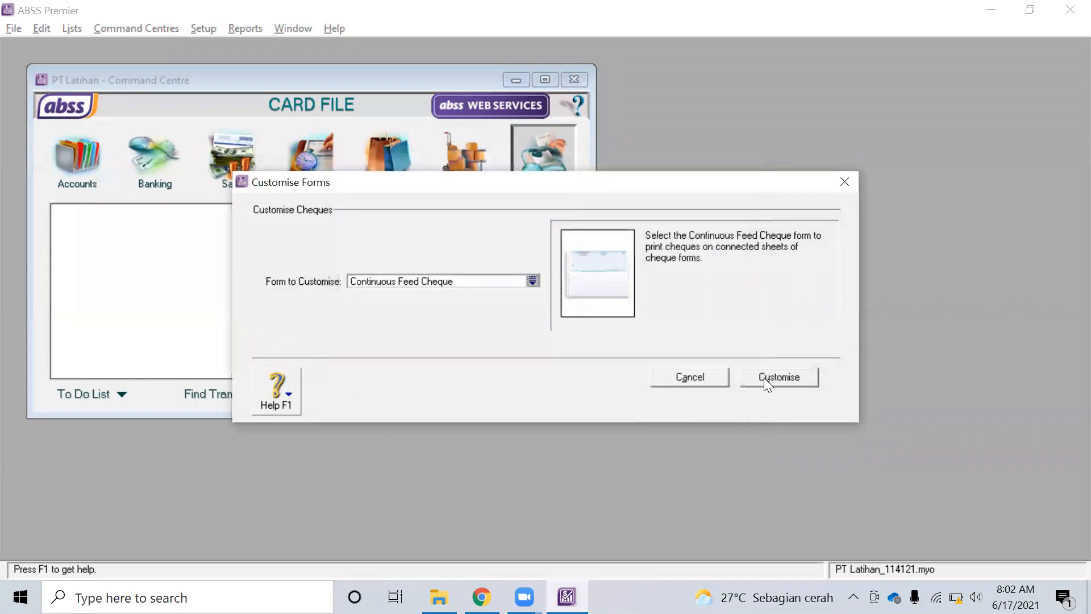
left_click(764, 377)
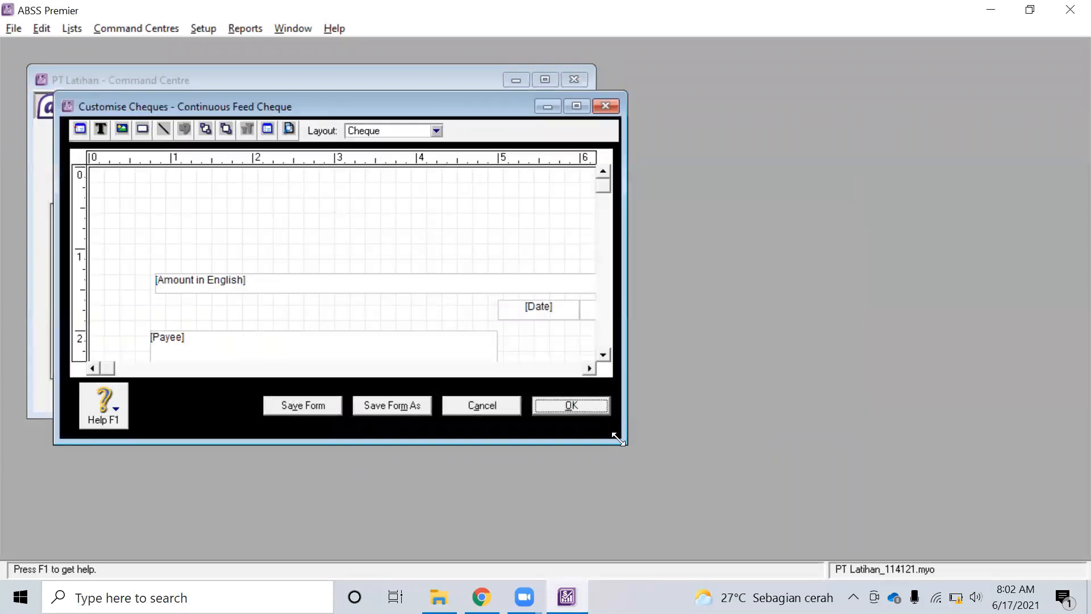
Maximise the cheque layout and add the Addr2 - Country data field near the top
left_click_drag(618, 439, 881, 557)
left_click(838, 110)
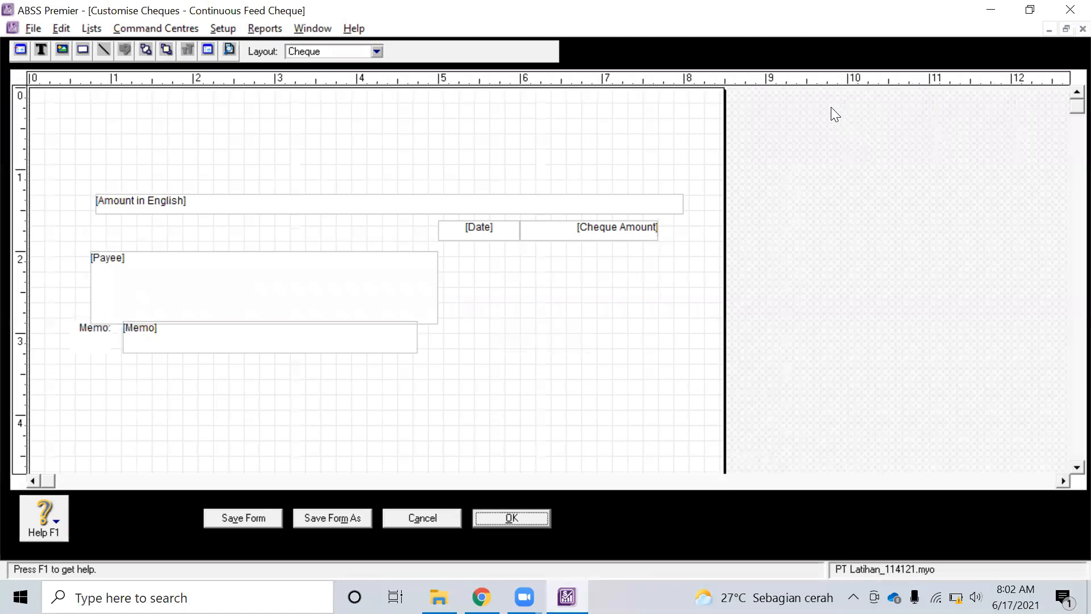
scroll(458, 292, "down", 3)
scroll(458, 292, "up", 3)
left_click(21, 49)
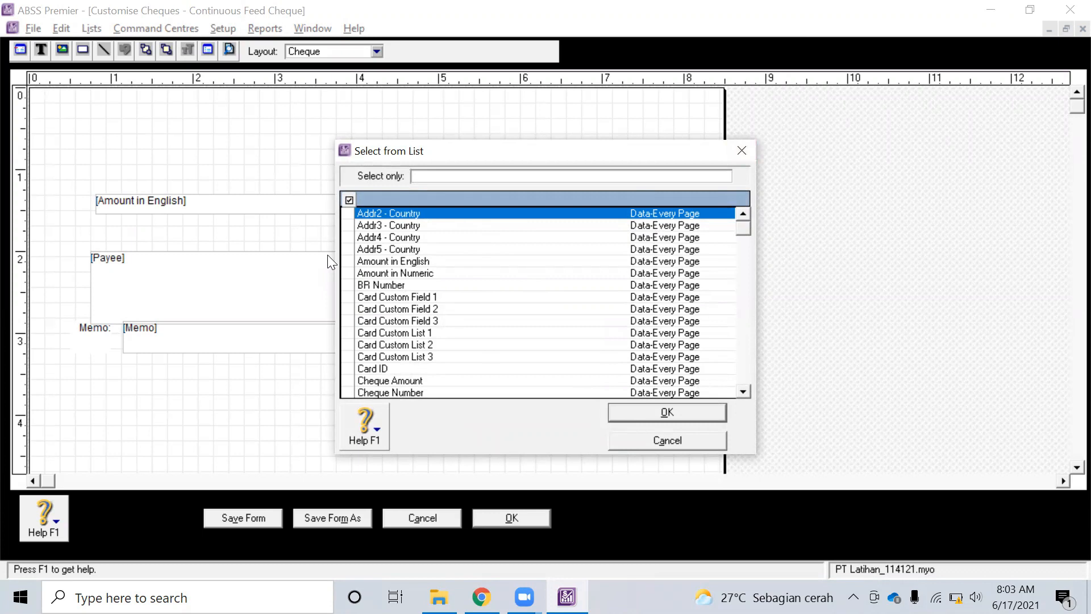
double_click(373, 214)
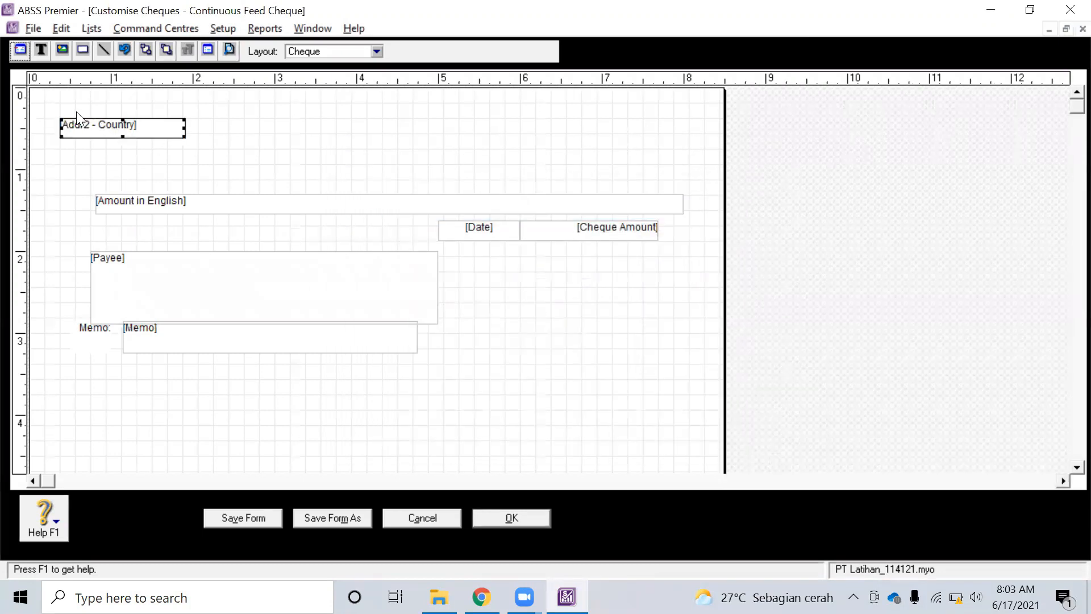
left_click_drag(132, 121, 177, 120)
Add a Text Field under Addr2 - Country and widen its box
left_click(42, 48)
left_click(115, 142)
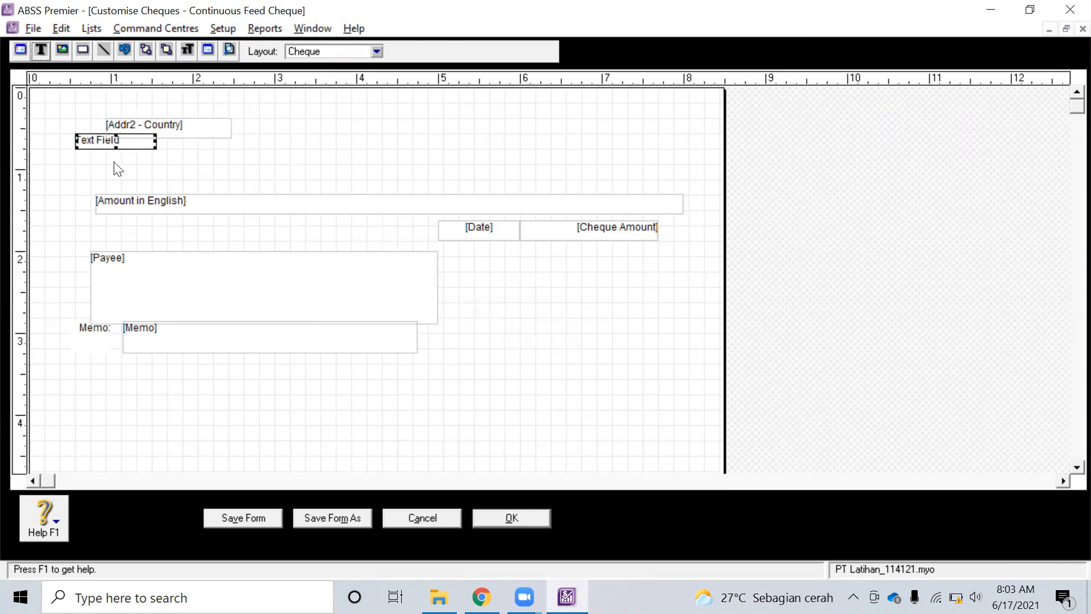
left_click_drag(115, 144, 151, 161)
left_click(188, 165)
left_click(152, 158)
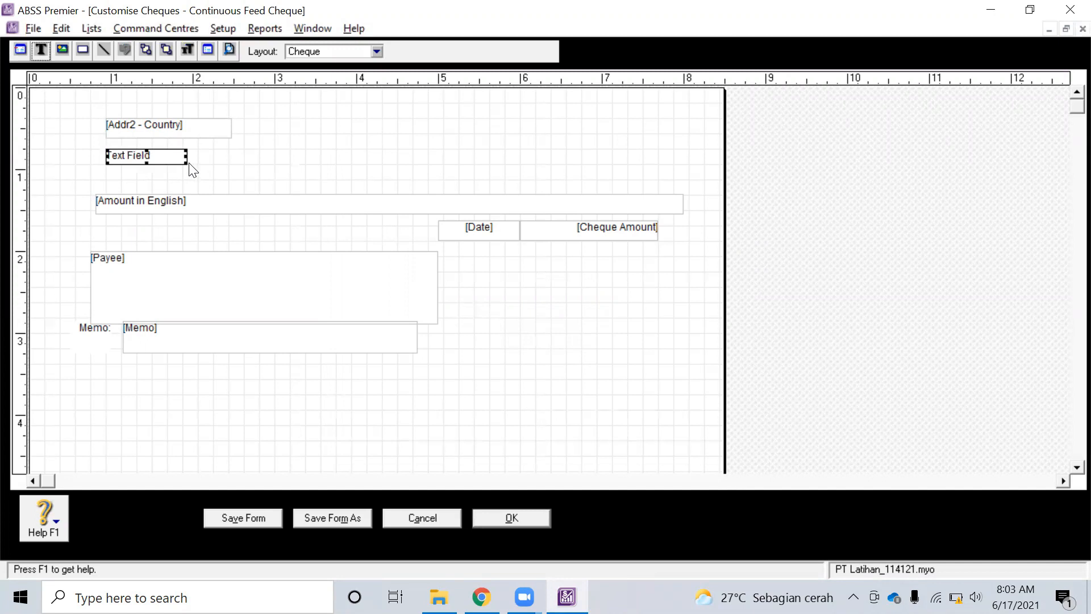
left_click_drag(185, 165, 230, 180)
left_click(284, 162)
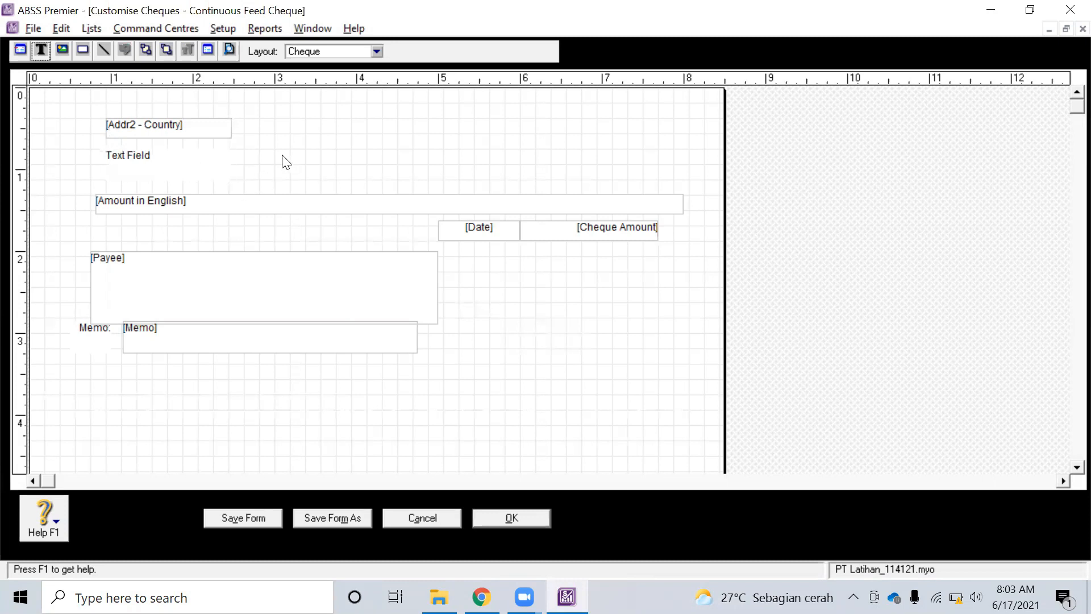
left_click(61, 49)
Place and enlarge a picture frame at top right, and draw a horizontal line below Text Field
left_click(526, 105)
left_click_drag(523, 111, 605, 115)
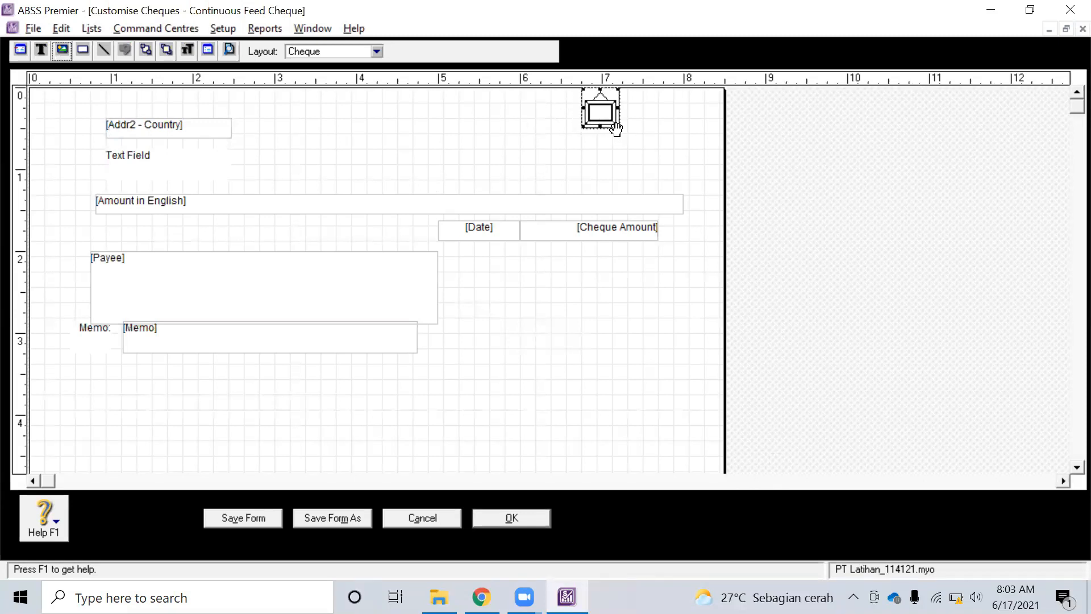
left_click_drag(619, 127, 642, 152)
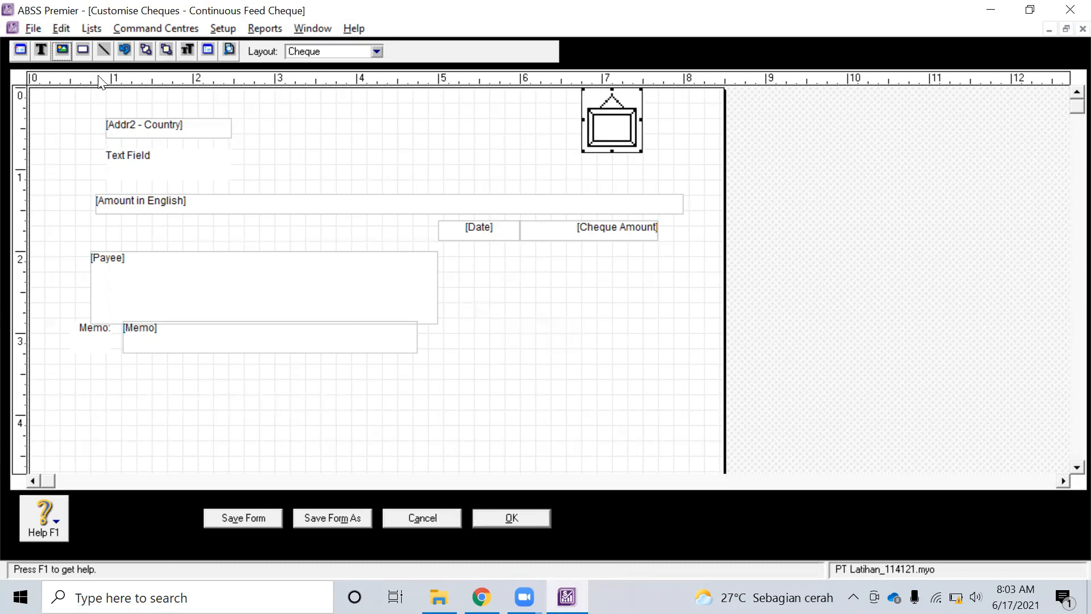
left_click(109, 48)
left_click_drag(119, 185, 651, 180)
left_click(606, 374)
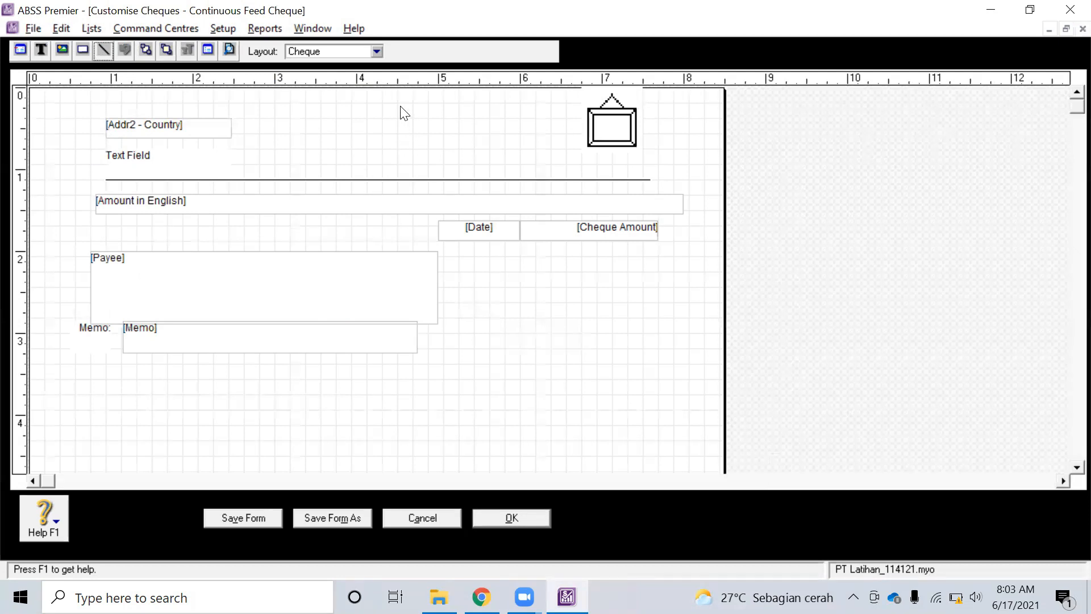
Keep the Cheque layout selected and start saving it as a new form
left_click(376, 51)
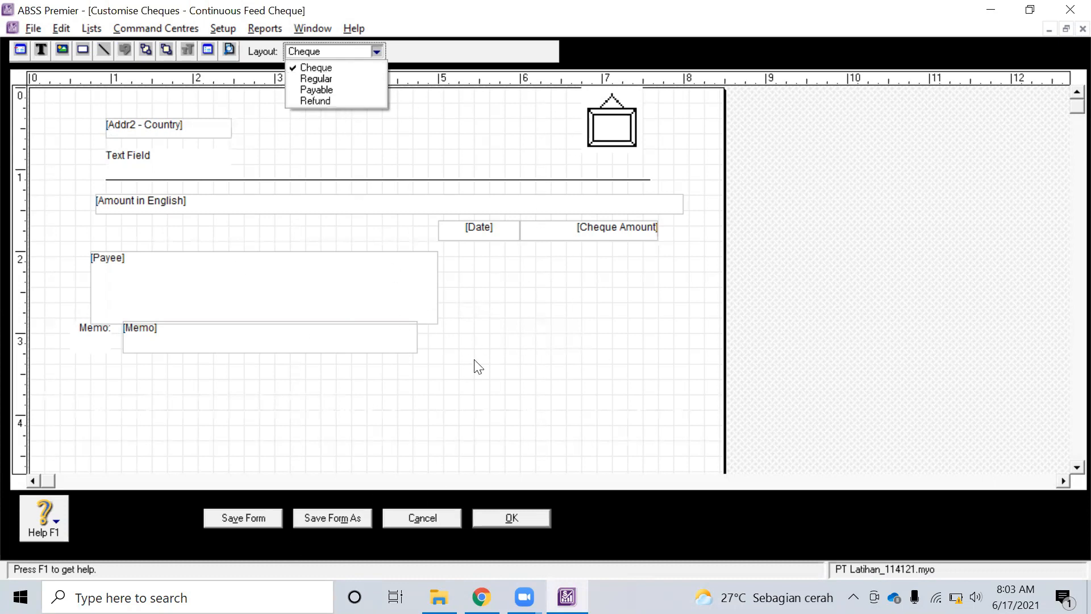
left_click(484, 372)
left_click(336, 518)
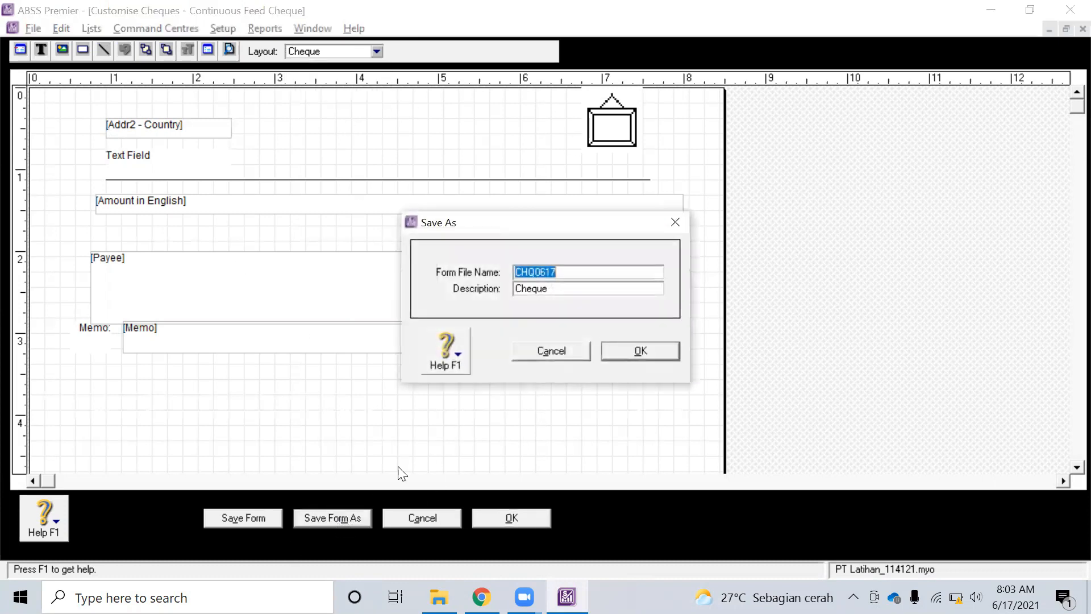
Save the cheque form as CHQ0617 and confirm it appears in the cheque forms list
left_click(646, 353)
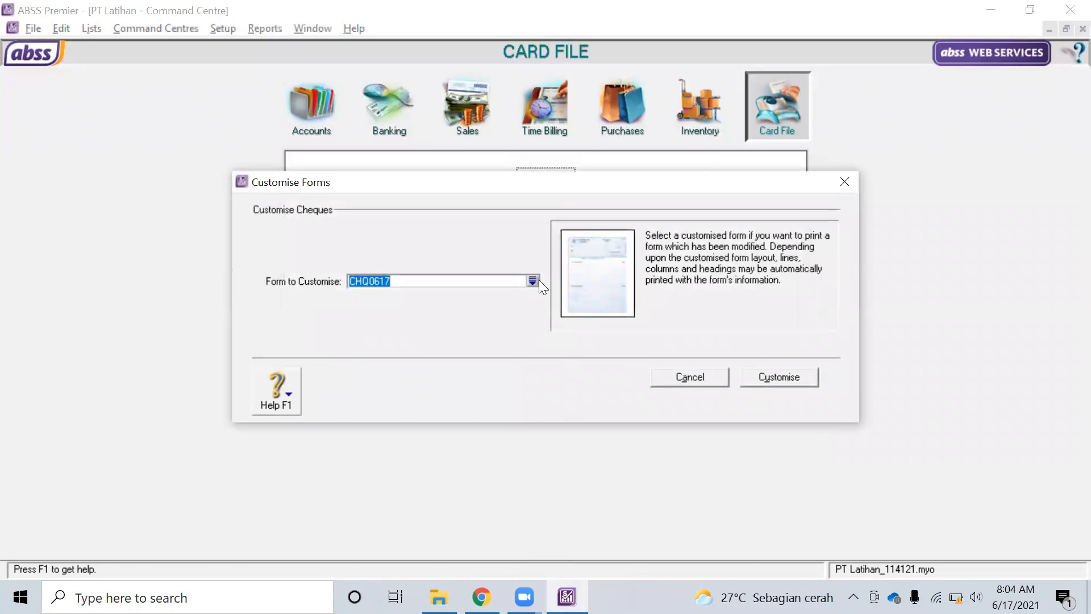
left_click(534, 280)
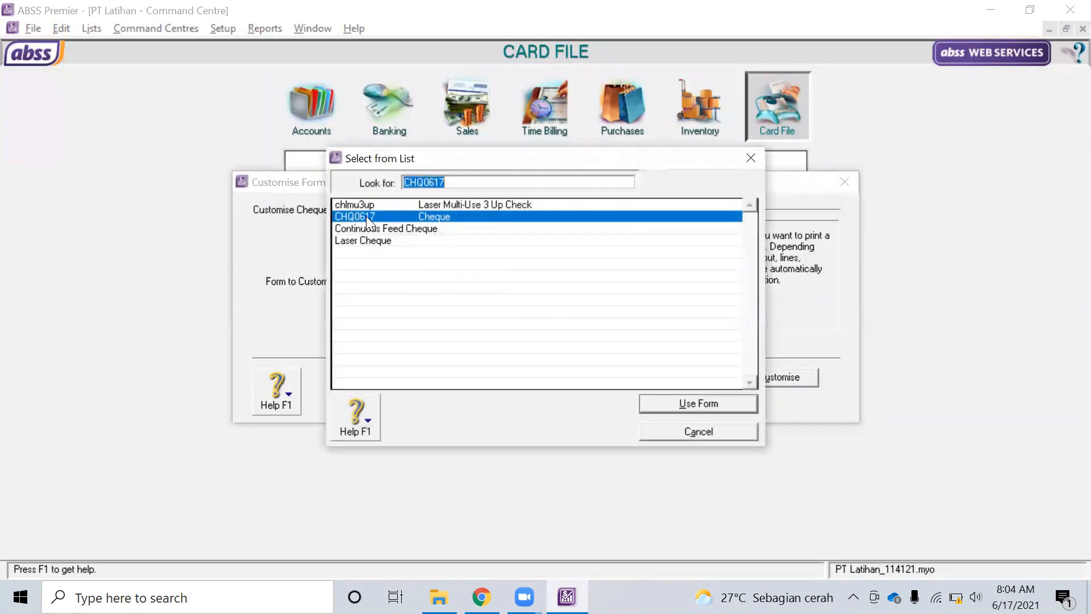
left_click(714, 410)
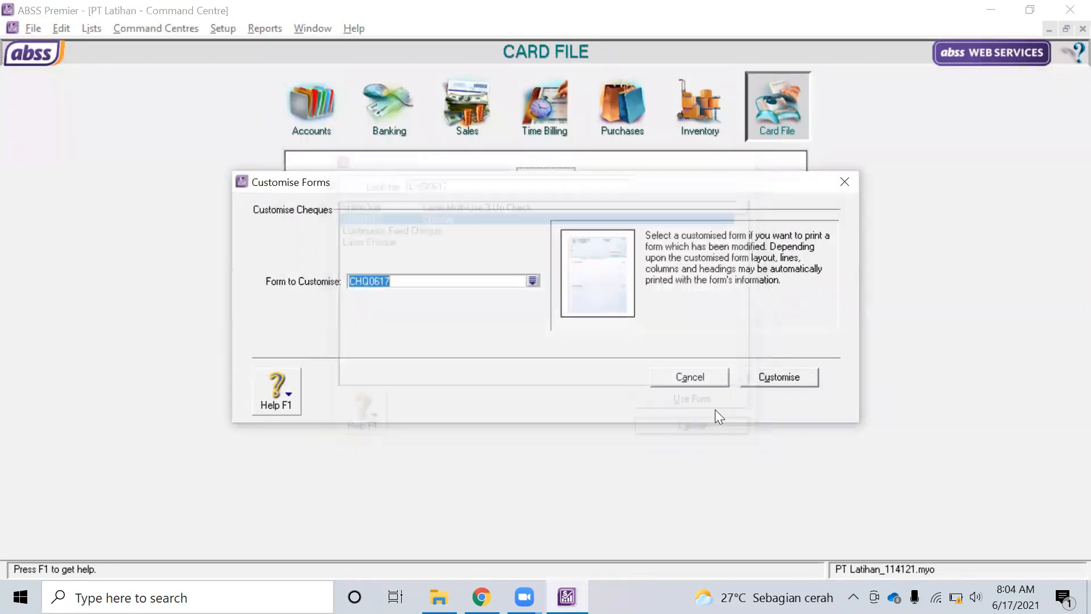
left_click(701, 383)
left_click(227, 29)
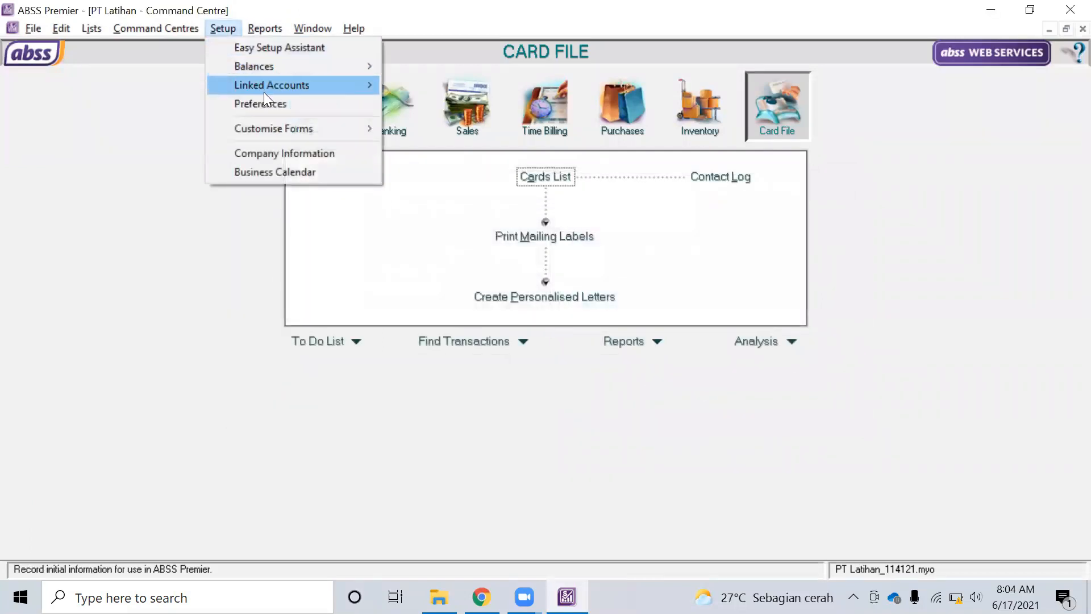
Open invoice form customisation with the Item sale layout and the invtmy30 form
mouse_move(279, 126)
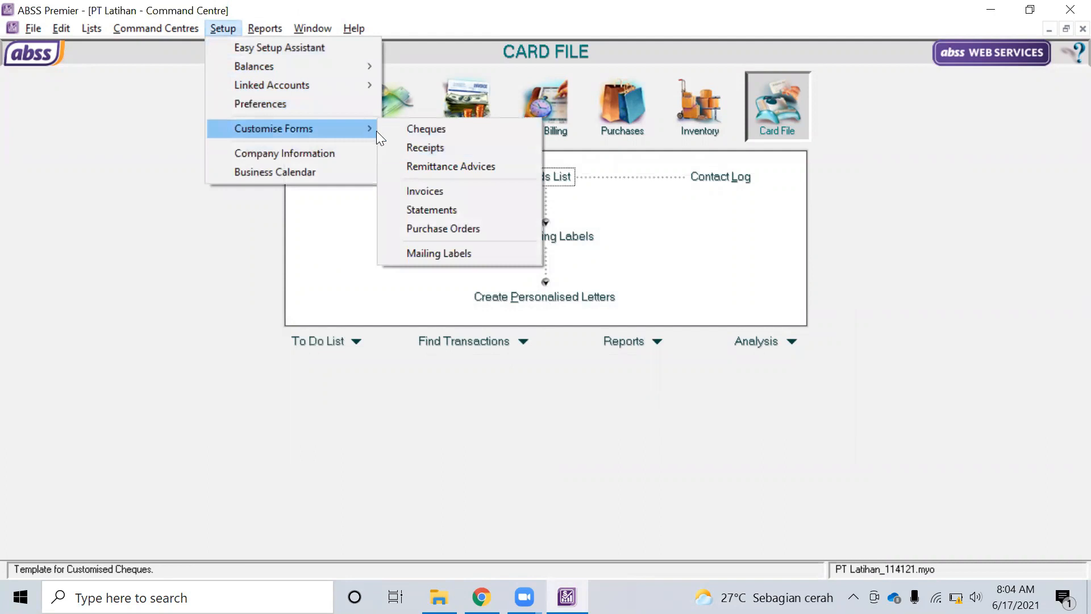
left_click(429, 189)
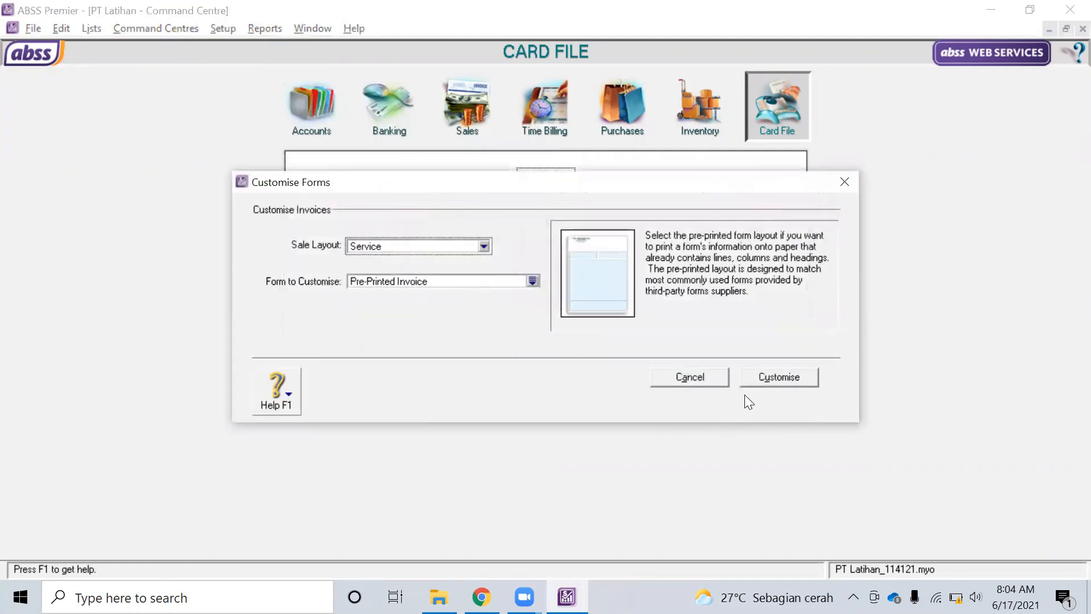
left_click(483, 246)
left_click(449, 268)
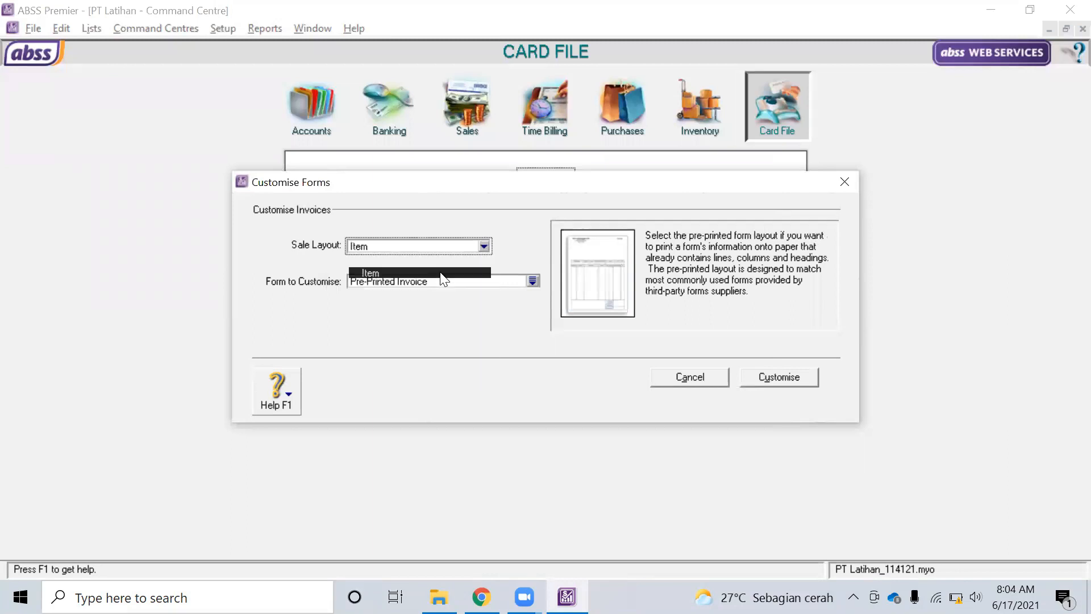
left_click(479, 283)
left_click(533, 282)
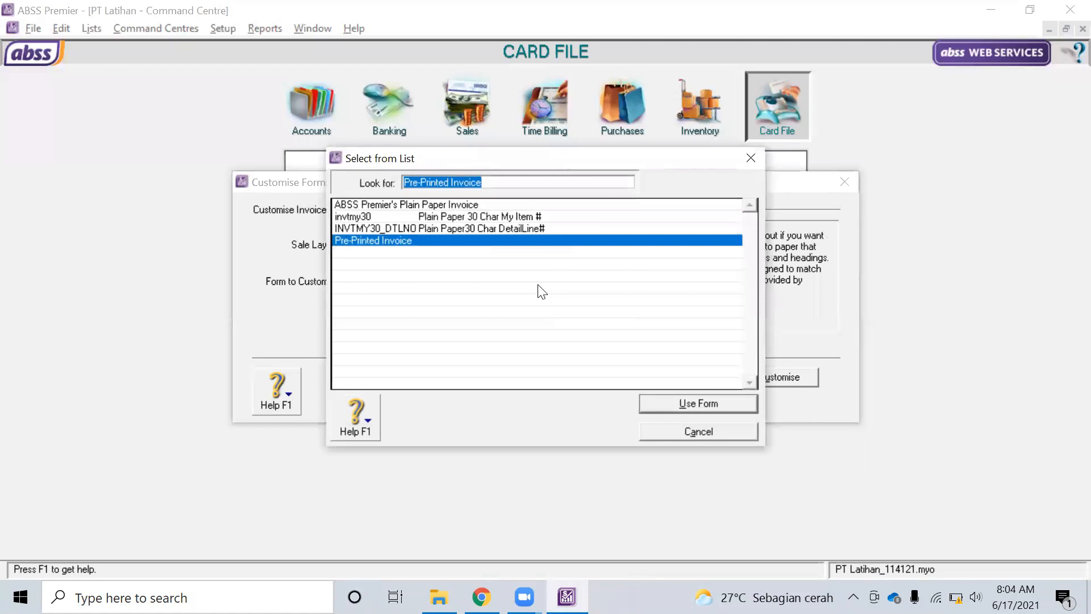
left_click(478, 216)
left_click(698, 403)
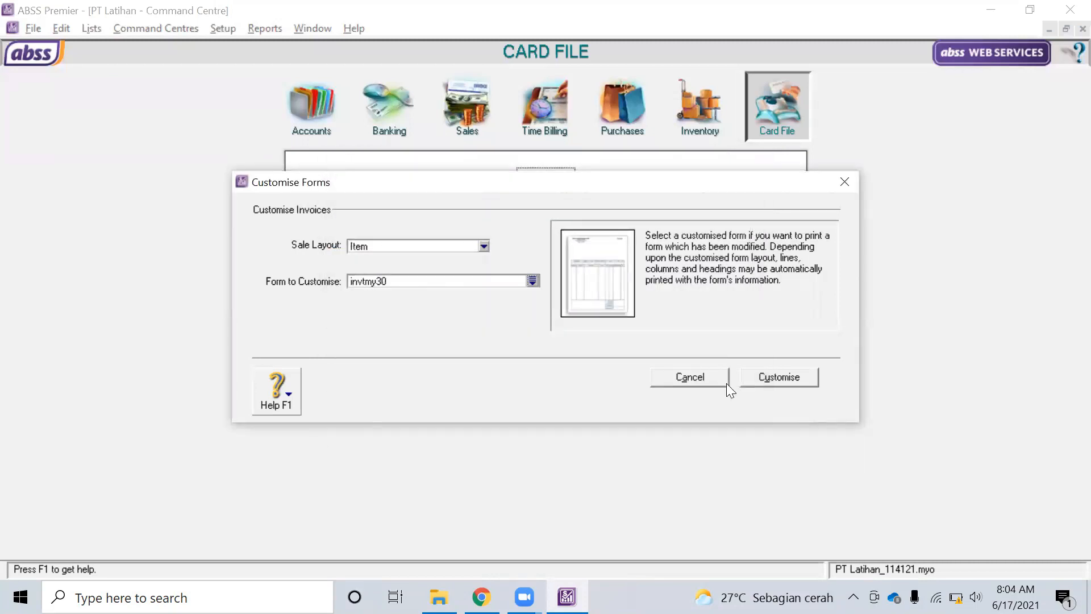
left_click(778, 377)
scroll(550, 291, "down", 10)
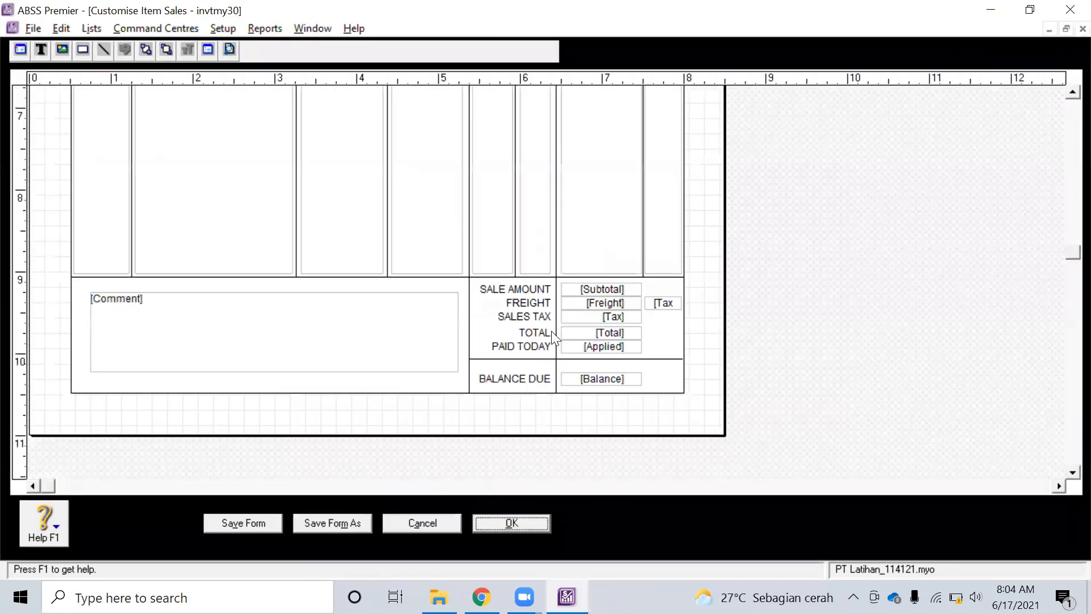
Place a picture frame near the top right of the invtmy30 invoice form
scroll(554, 341, "up", 7)
scroll(555, 344, "up", 3)
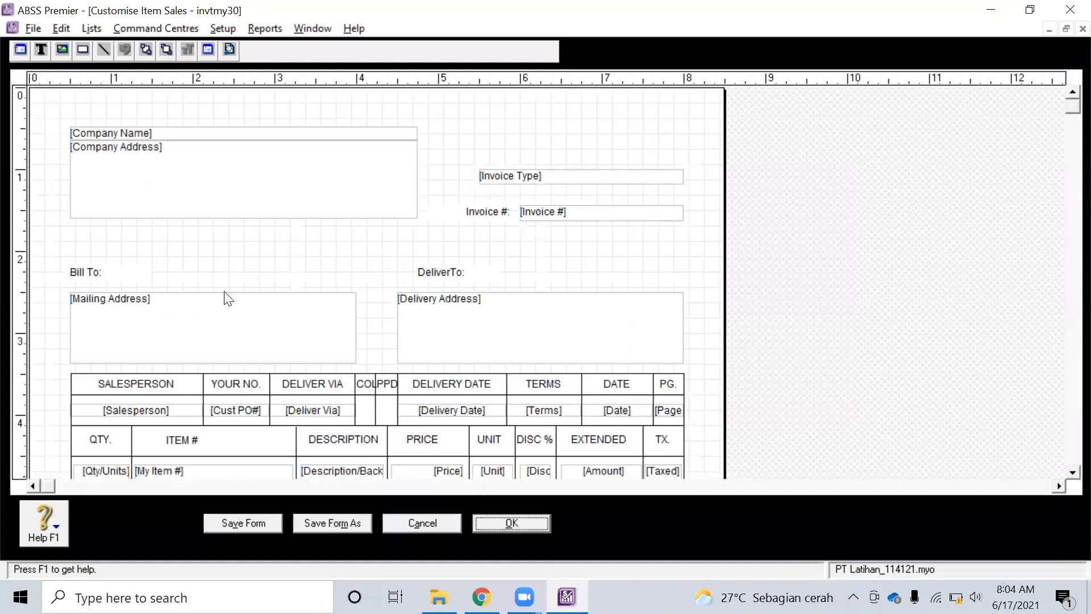
left_click(63, 50)
left_click(606, 112)
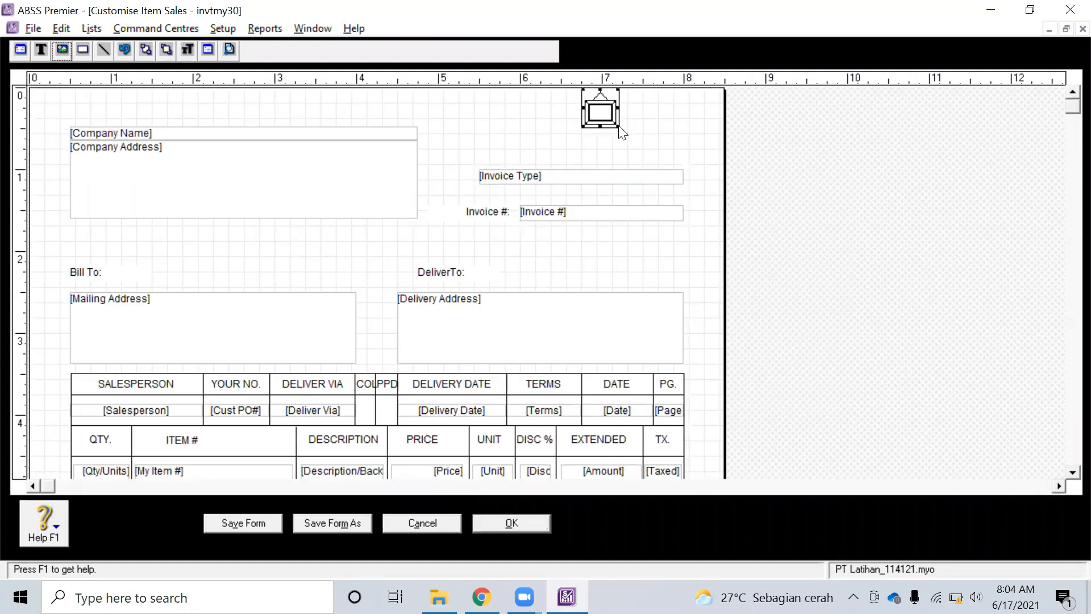
left_click(618, 128)
left_click(602, 113)
mouse_move(615, 126)
left_mouse_down()
mouse_move(664, 170)
mouse_move(610, 132)
left_mouse_up()
double_click(618, 130)
left_click(727, 177)
Enlarge the picture frame above the Invoice Type field, then save and close the form editor
left_click_drag(613, 119, 621, 137)
left_click(618, 143)
left_click(604, 133)
left_click_drag(618, 142, 618, 117)
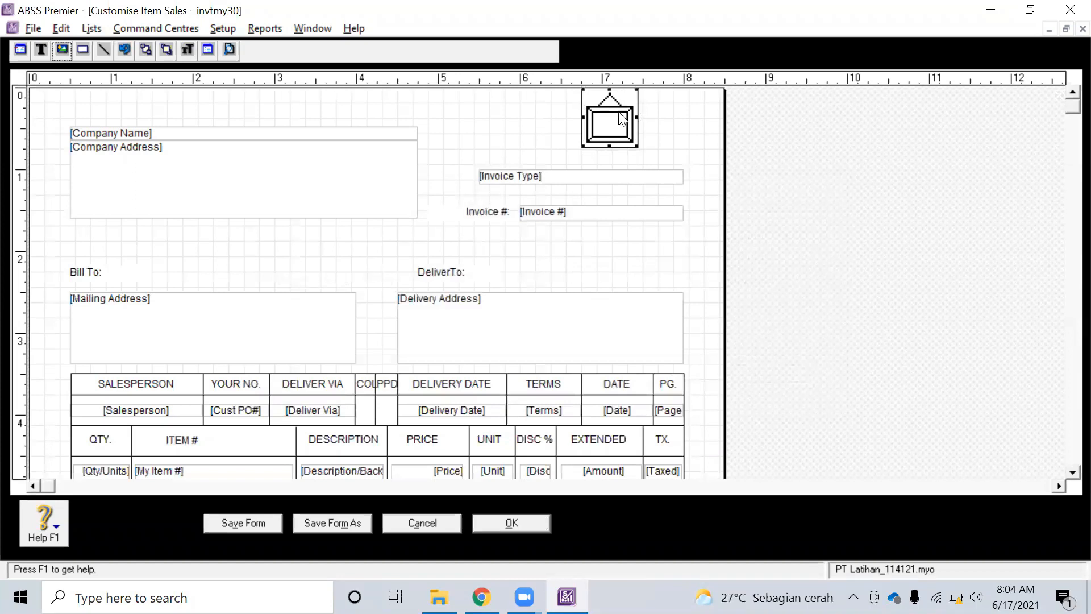
scroll(626, 319, "down", 3)
left_click(327, 523)
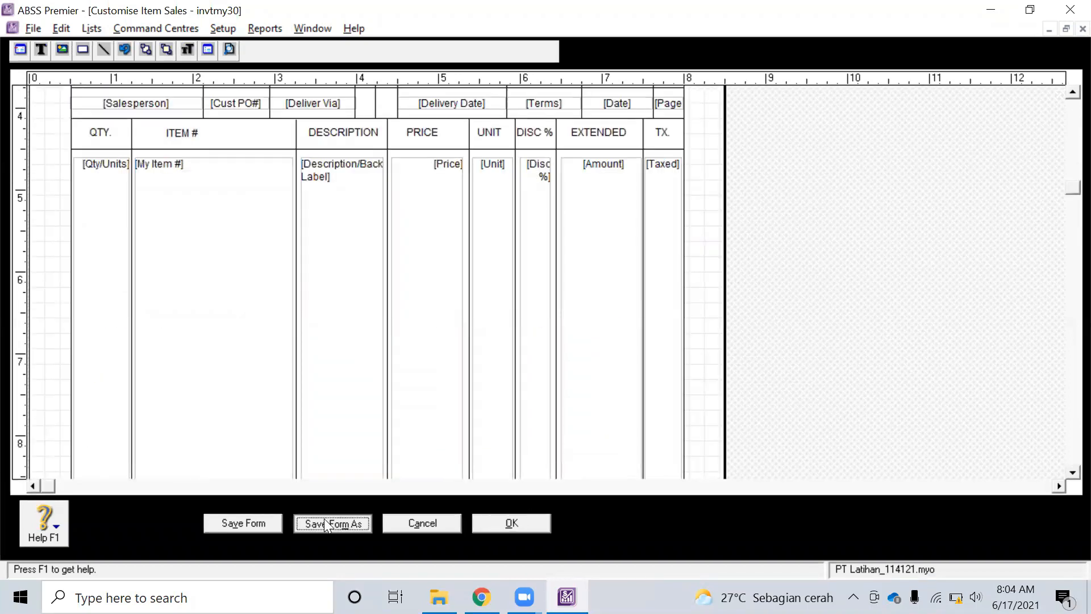
left_click(261, 521)
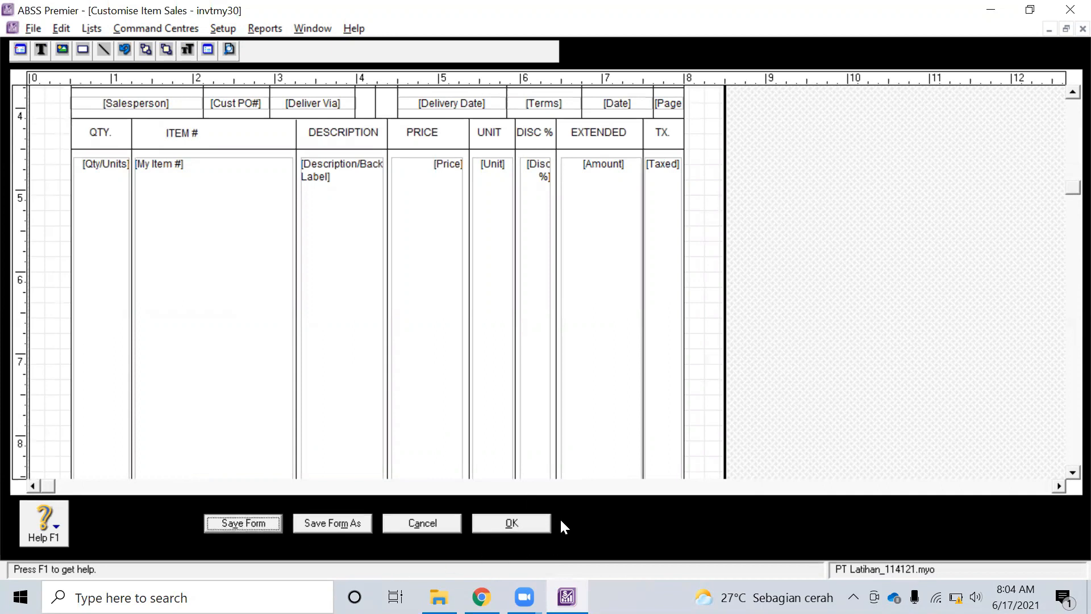
left_click(541, 518)
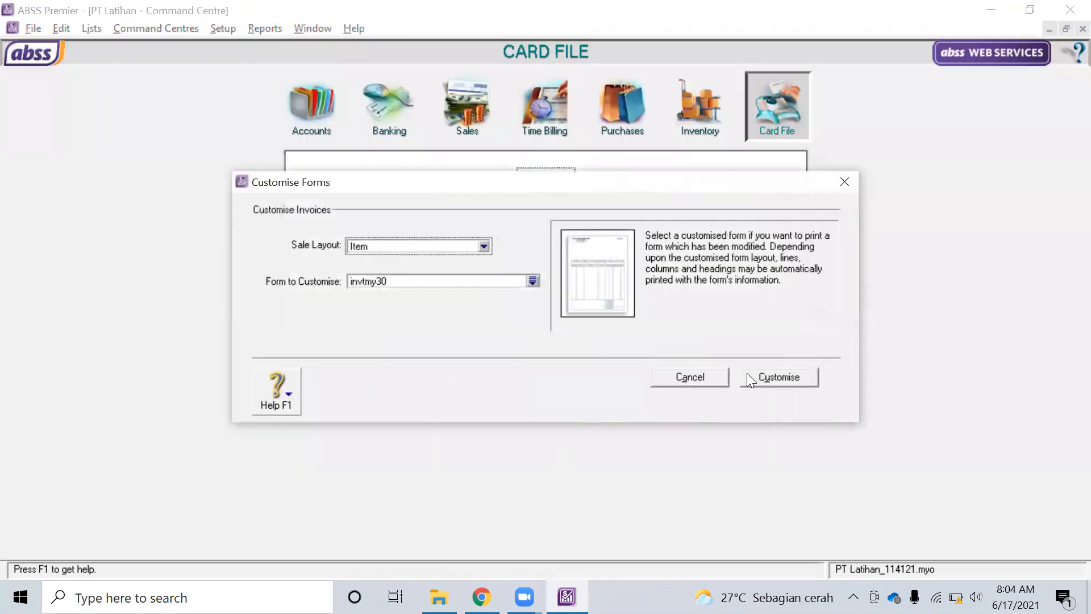
Cancel the invtmy30 form customisation, glance at the tutorial slides, and return to the Card File command centre
left_click(691, 375)
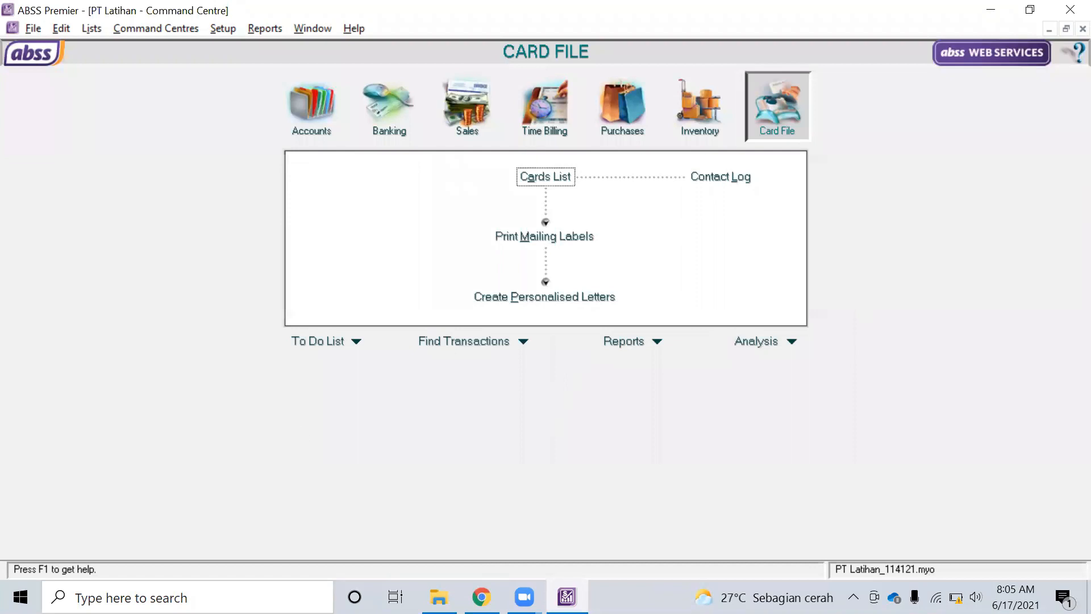
left_click(482, 597)
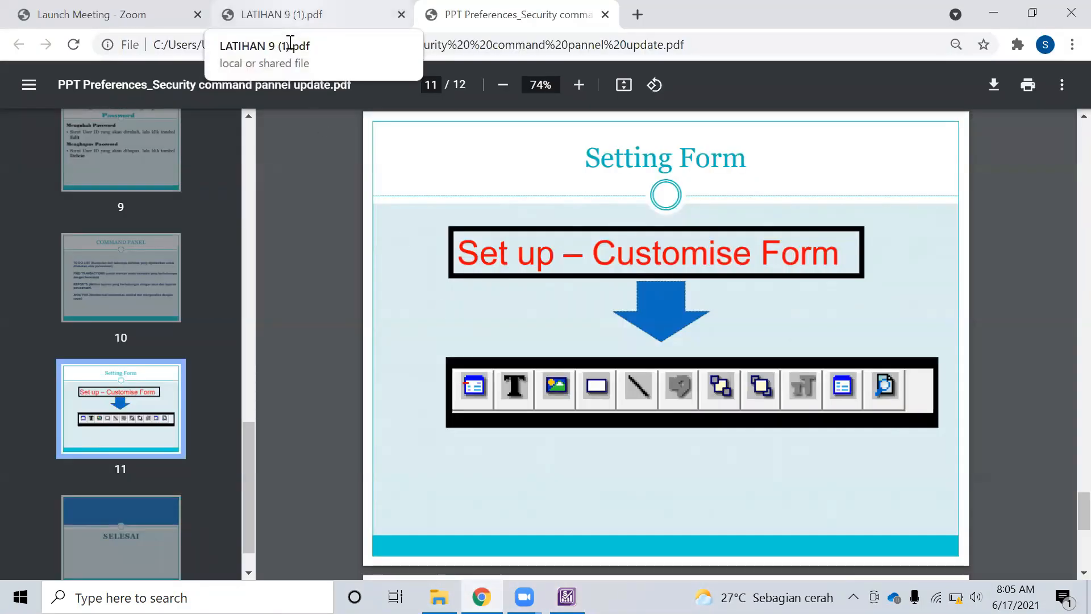
left_click(566, 596)
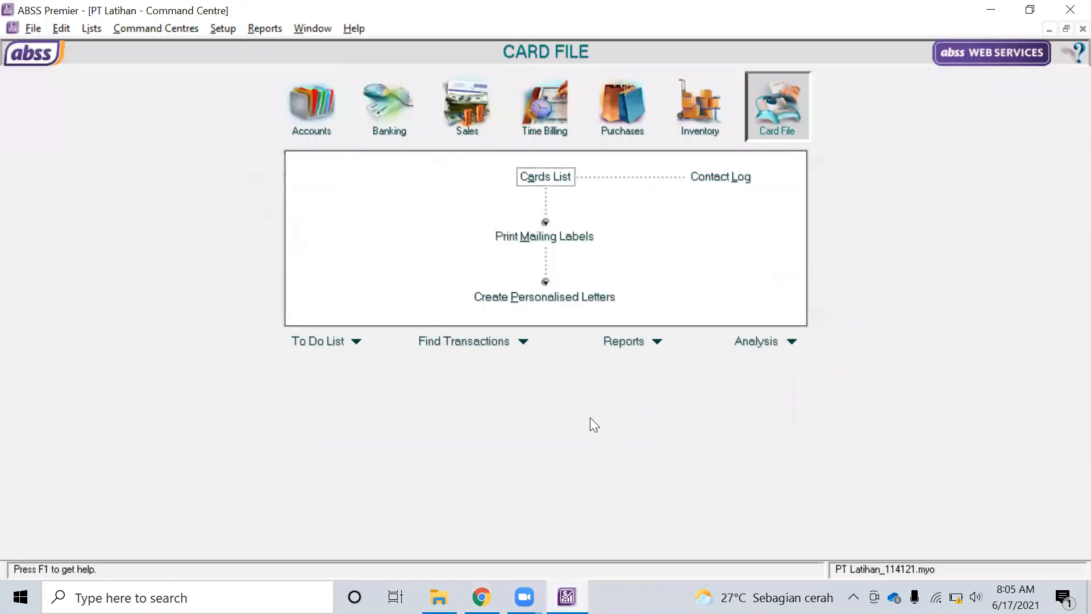